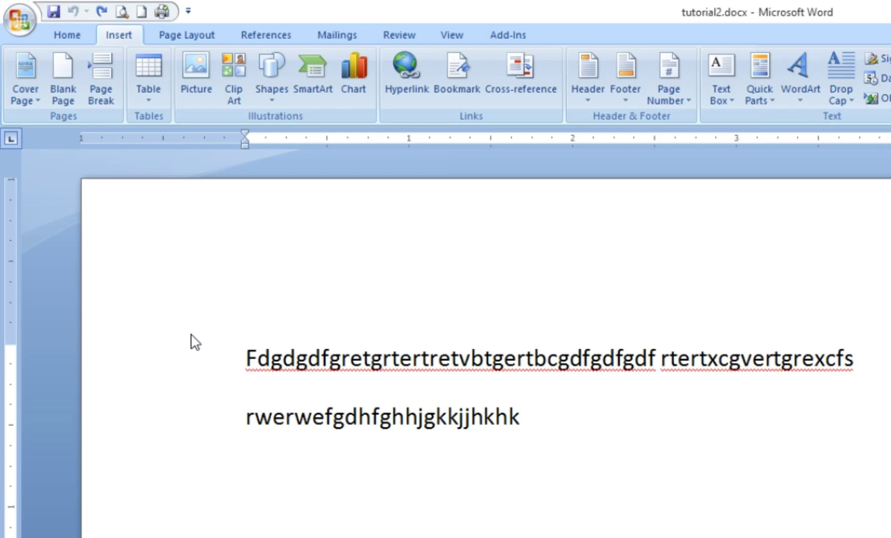
# Insert the Alphabet design from the Cover Page gallery
pyautogui.click(65, 35)
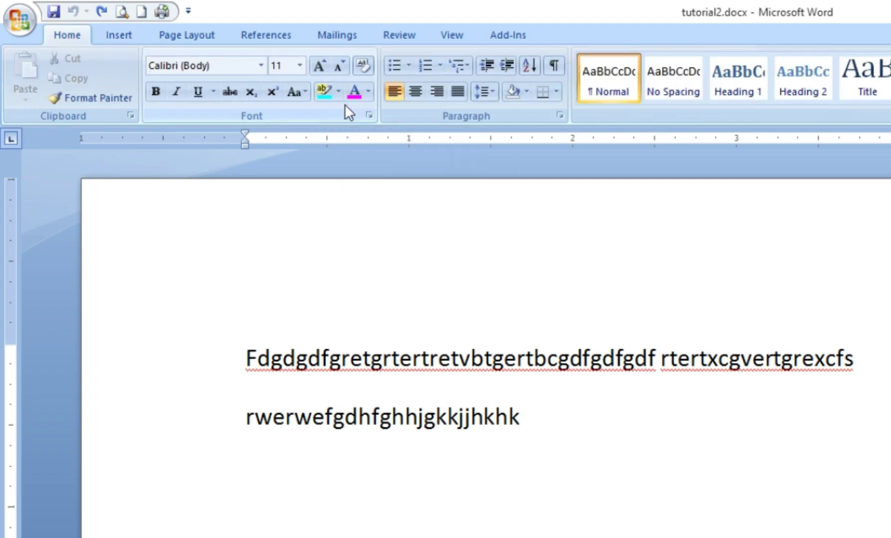
pyautogui.click(128, 36)
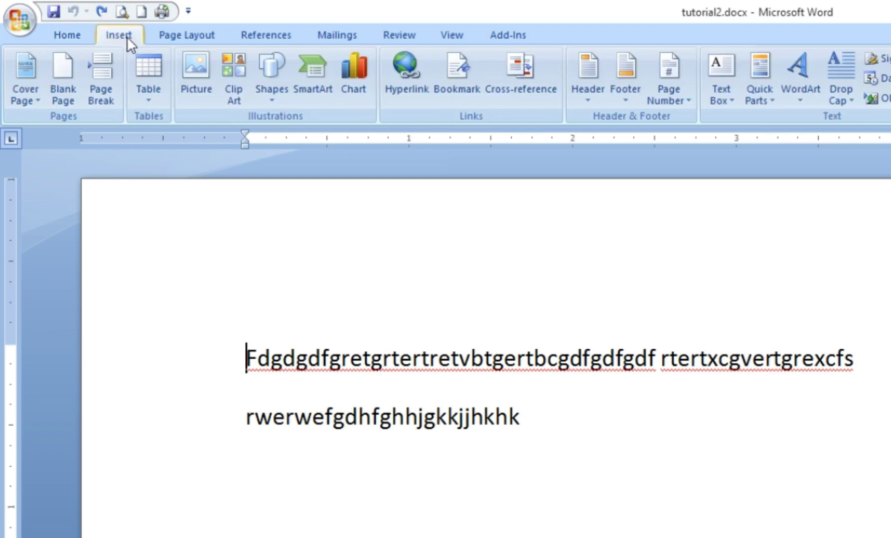
pyautogui.click(33, 71)
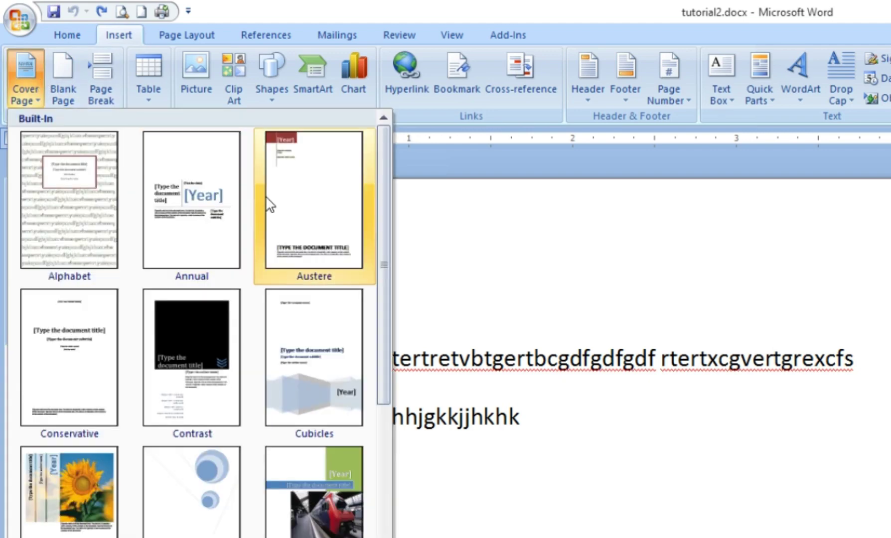
pyautogui.moveTo(384, 165)
pyautogui.mouseDown()
pyautogui.moveTo(372, 328)
pyautogui.moveTo(383, 140)
pyautogui.mouseUp()
pyautogui.click(72, 222)
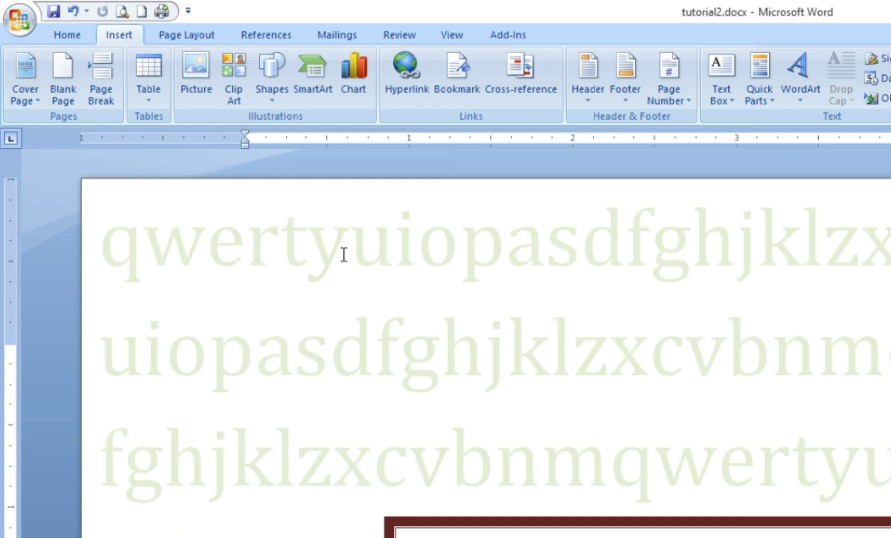
# Click into the Alphabet cover page's text, then browse the Cover Page designs again
pyautogui.click(344, 254)
pyautogui.scroll(-5, 723, 362)
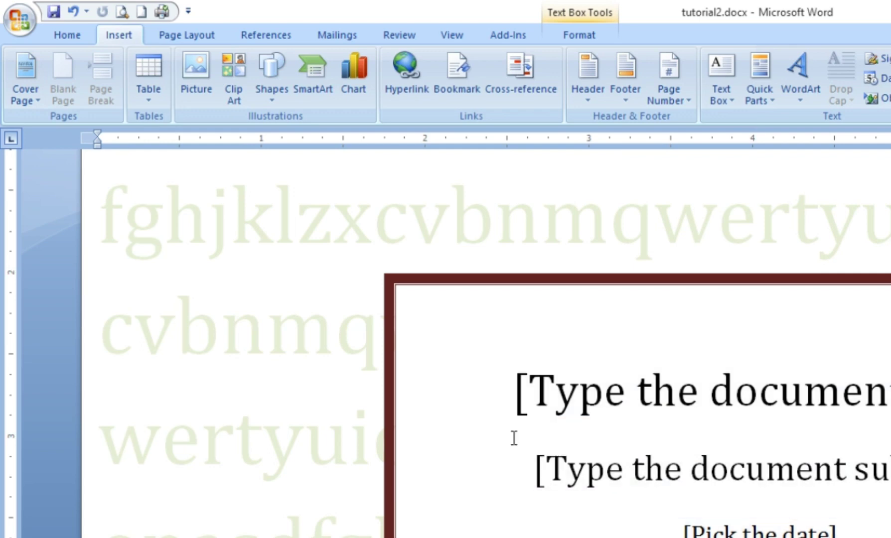
pyautogui.click(40, 97)
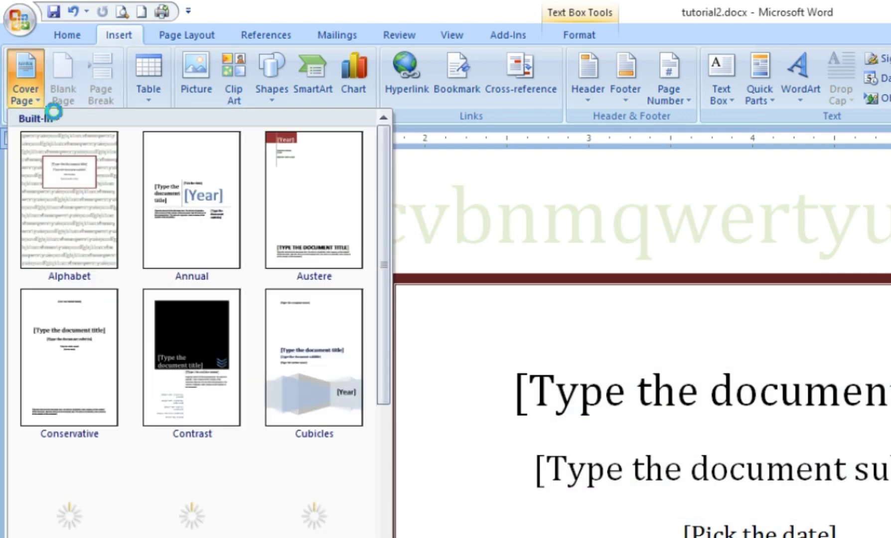
pyautogui.scroll(-2, 309, 329)
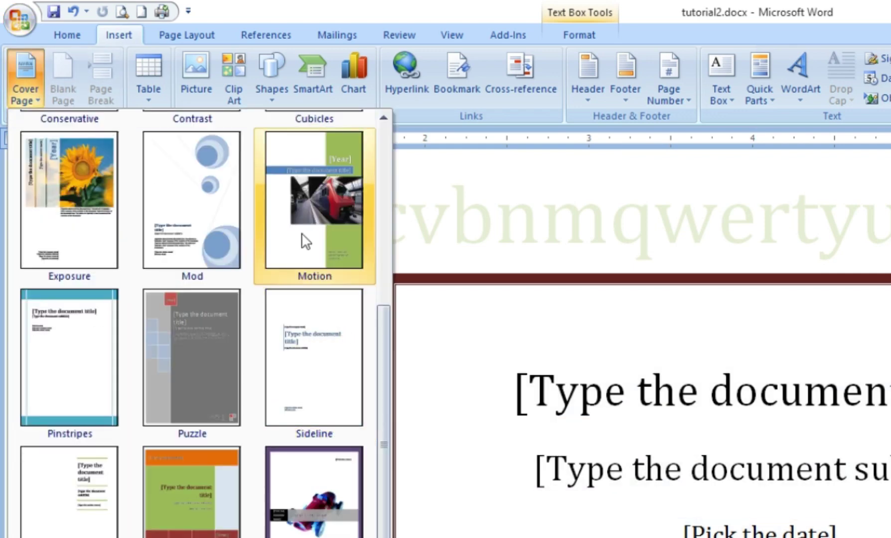
# Replace the cover with the Motion design and scroll through the document to review it
pyautogui.click(311, 216)
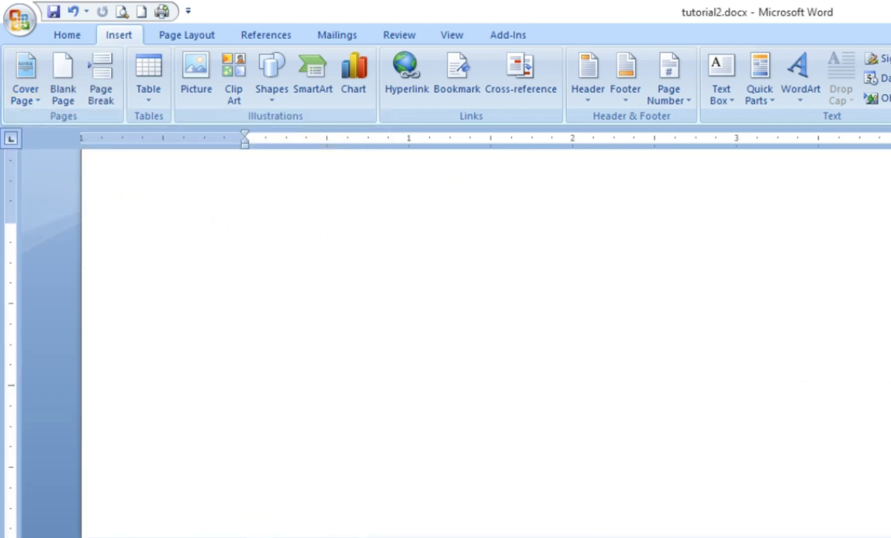
pyautogui.scroll(-3, 486, 343)
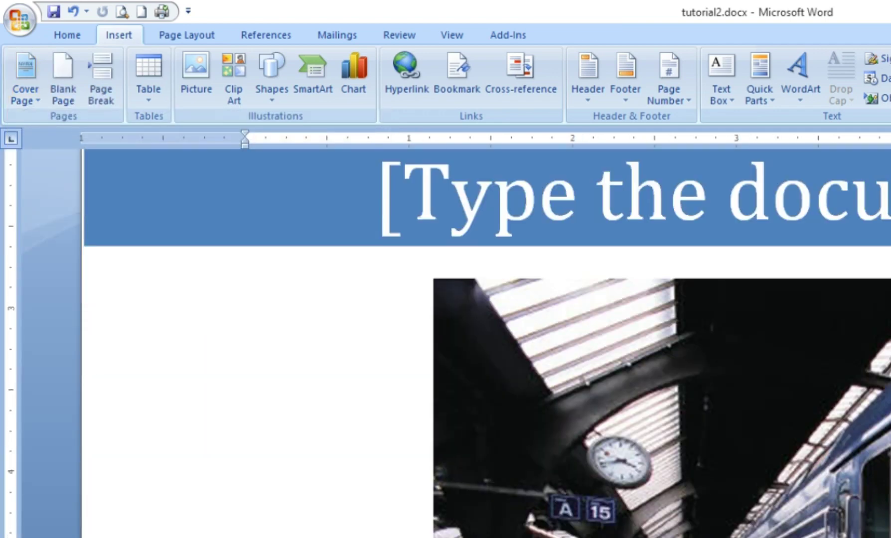
pyautogui.scroll(-2, 487, 343)
pyautogui.scroll(5, 694, 396)
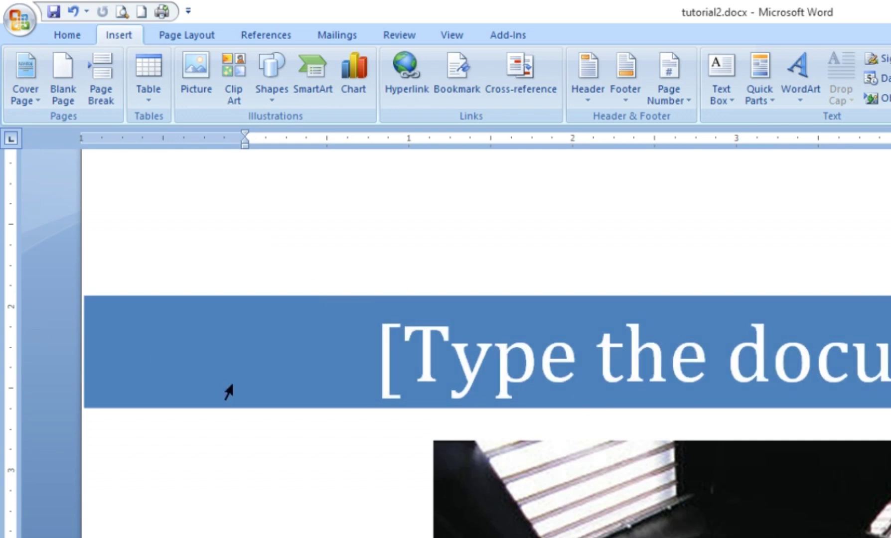
pyautogui.scroll(-5, 487, 343)
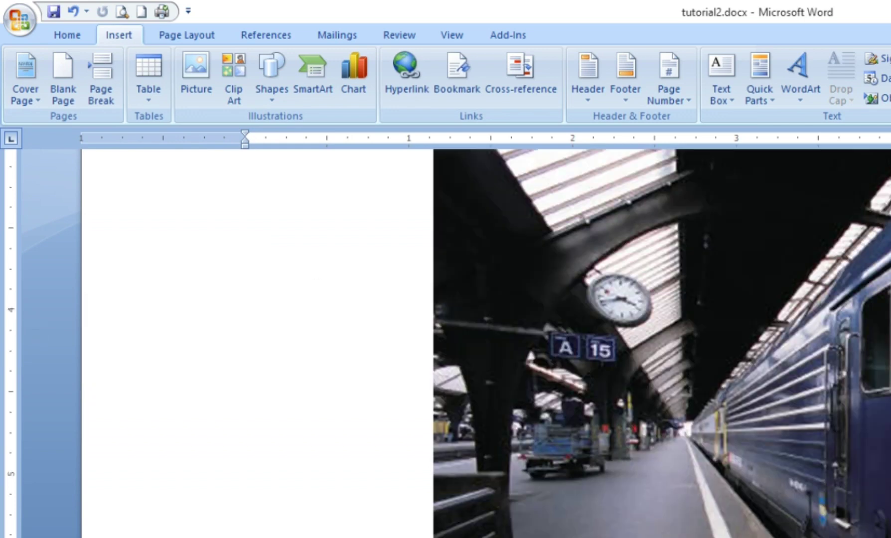
pyautogui.scroll(-4, 487, 343)
pyautogui.scroll(-4, 487, 343)
pyautogui.scroll(-3, 486, 343)
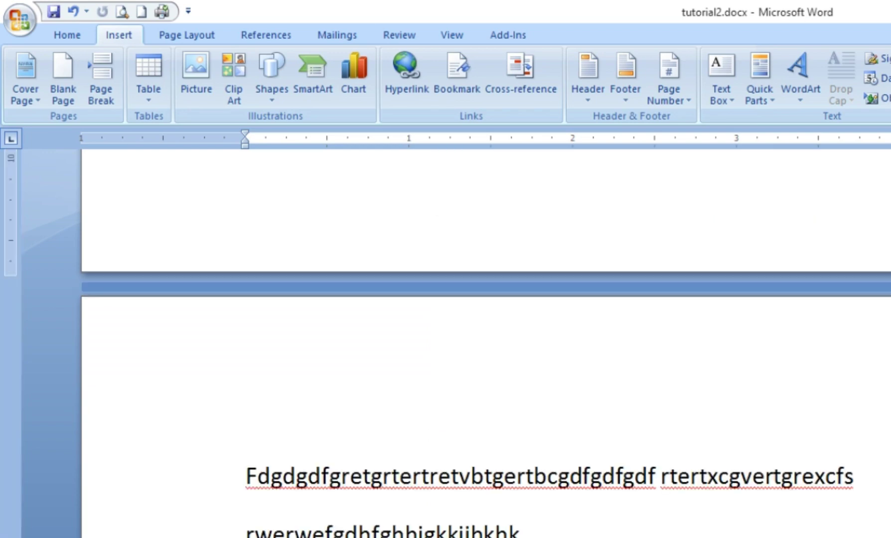
pyautogui.scroll(2, 486, 343)
pyautogui.scroll(3, 486, 343)
pyautogui.scroll(3, 486, 343)
pyautogui.scroll(3, 486, 343)
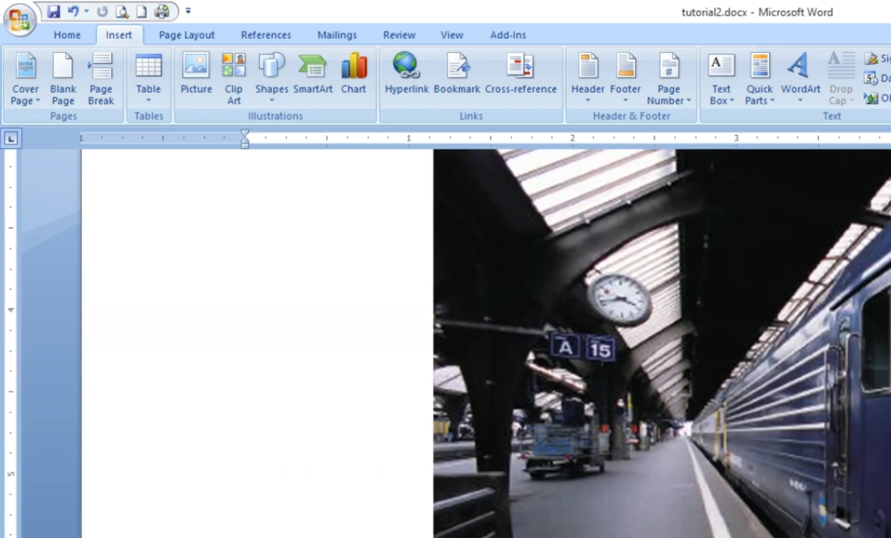
pyautogui.scroll(3, 487, 343)
pyautogui.scroll(3, 486, 343)
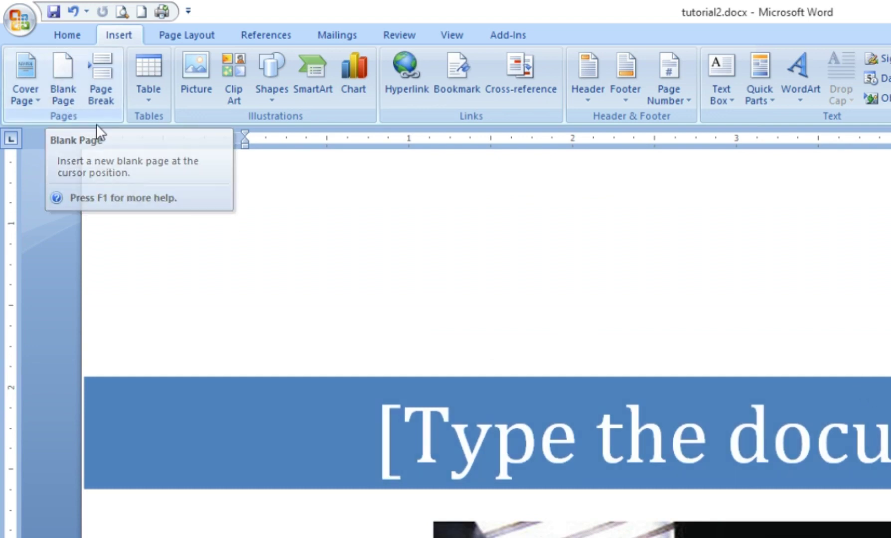
# Insert a blank page after the Motion cover page
pyautogui.click(63, 74)
pyautogui.scroll(-10, 486, 344)
pyautogui.scroll(-5, 486, 344)
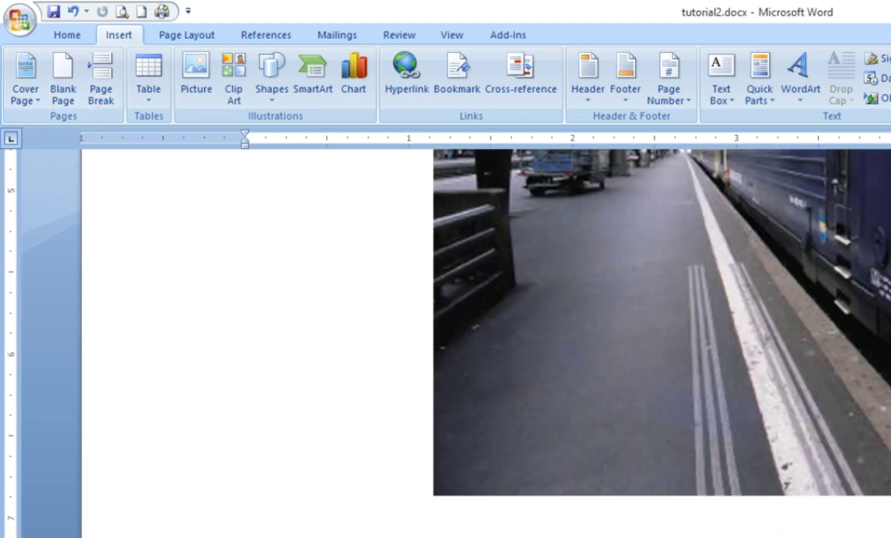
pyautogui.scroll(-4, 487, 344)
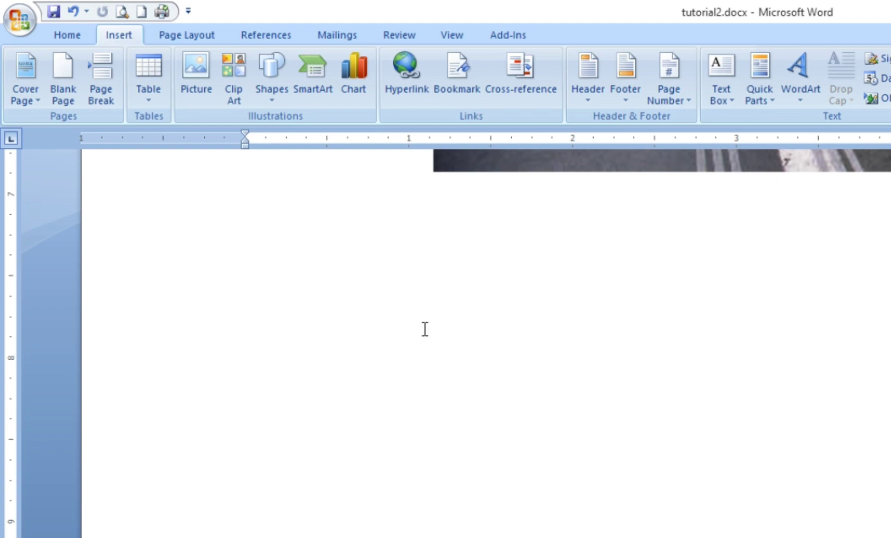
# Add another blank page plus a page break before the sample text
pyautogui.click(67, 82)
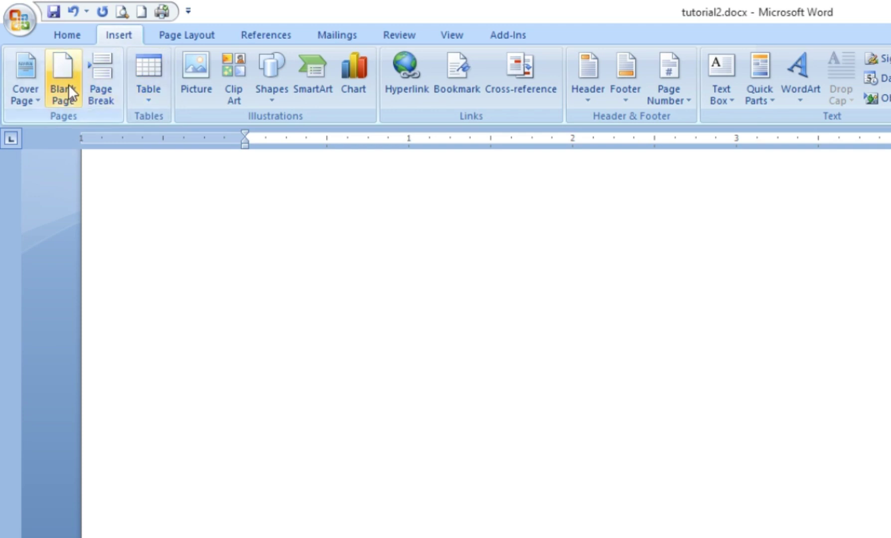
pyautogui.click(105, 64)
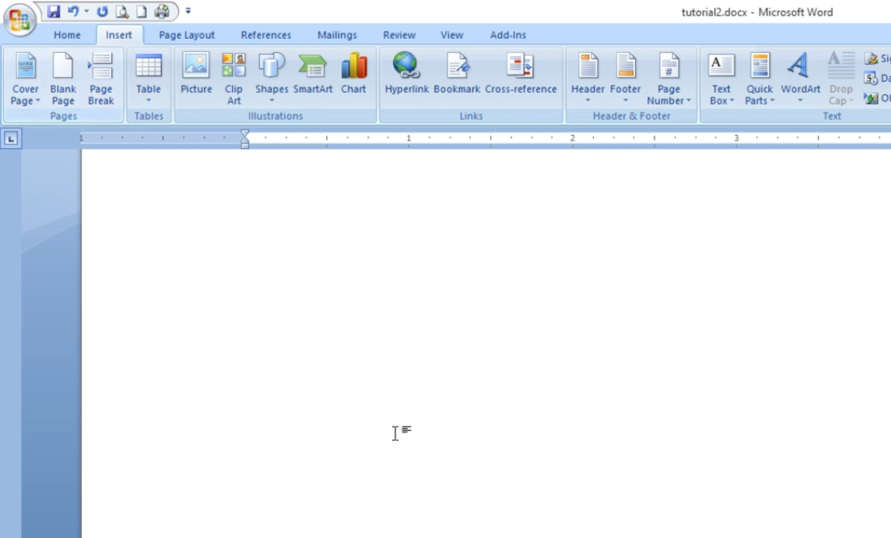
pyautogui.scroll(-8, 414, 465)
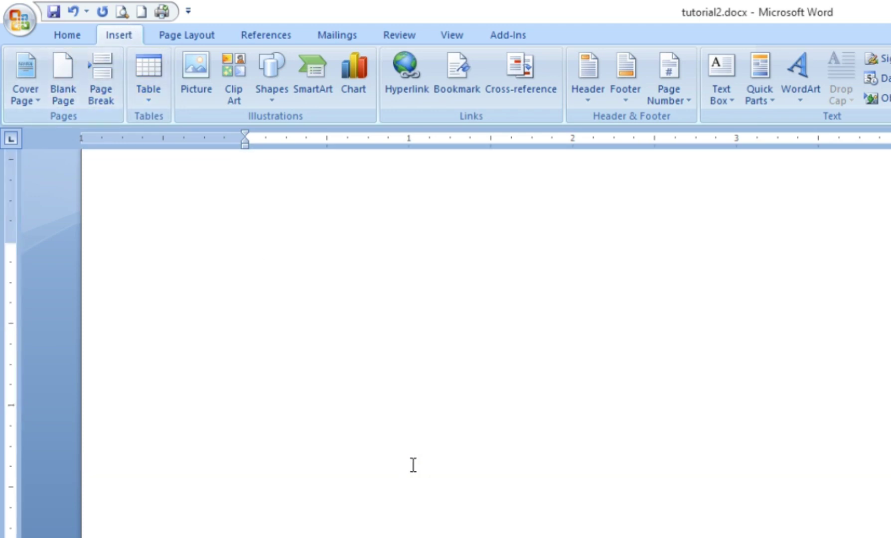
pyautogui.scroll(-10, 420, 454)
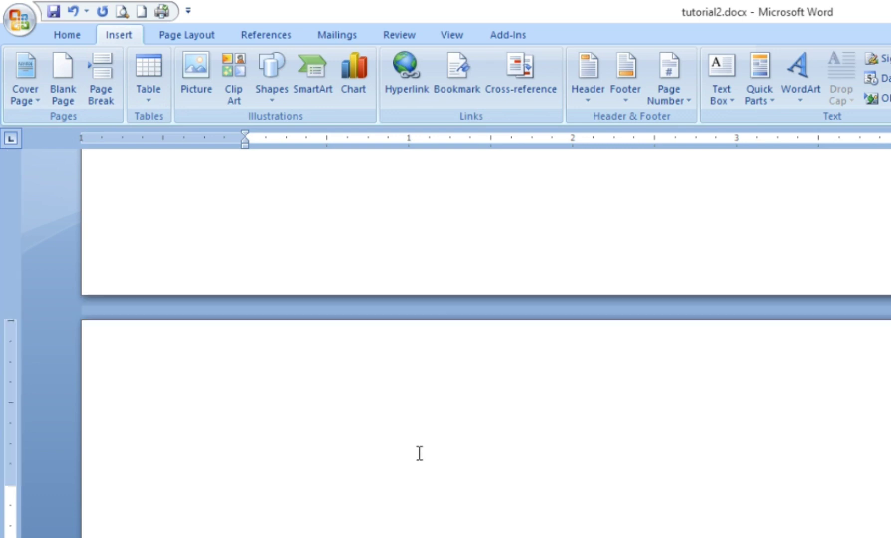
pyautogui.scroll(2, 420, 454)
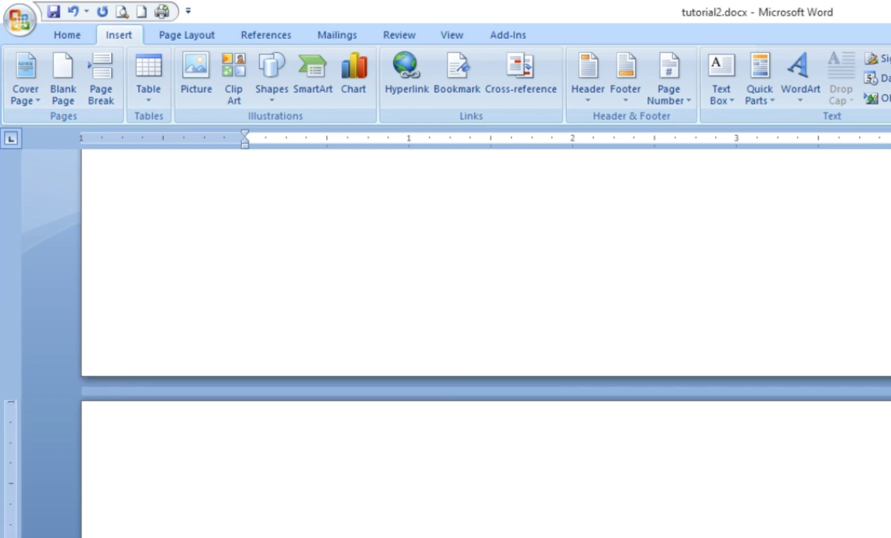
pyautogui.scroll(3, 769, 532)
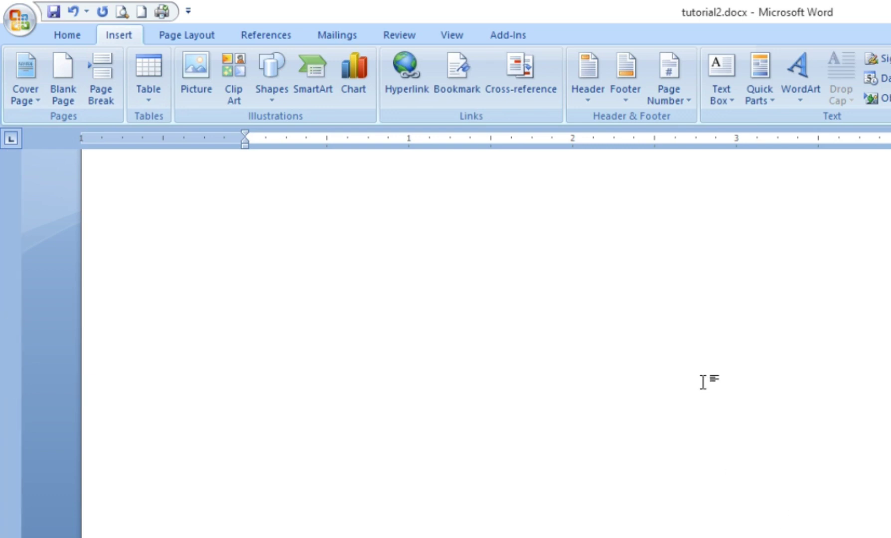
pyautogui.scroll(-3, 822, 455)
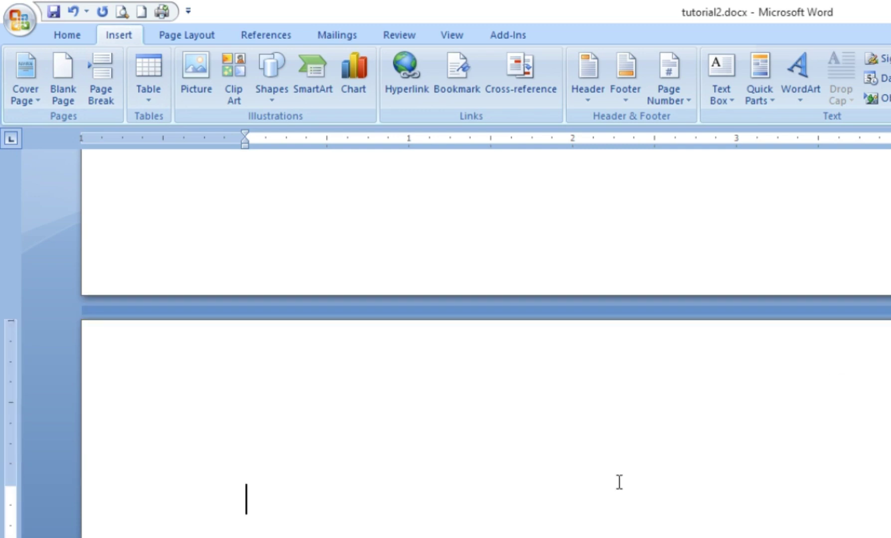
# Remove the extra empty page at the top of page 2 with Backspace
pyautogui.click(681, 500)
pyautogui.press('BackSpace')
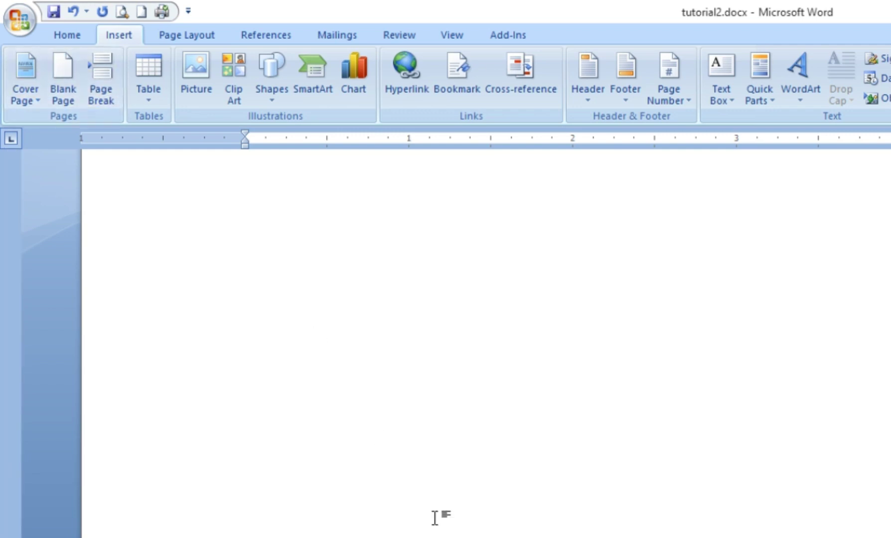
pyautogui.scroll(1, 435, 519)
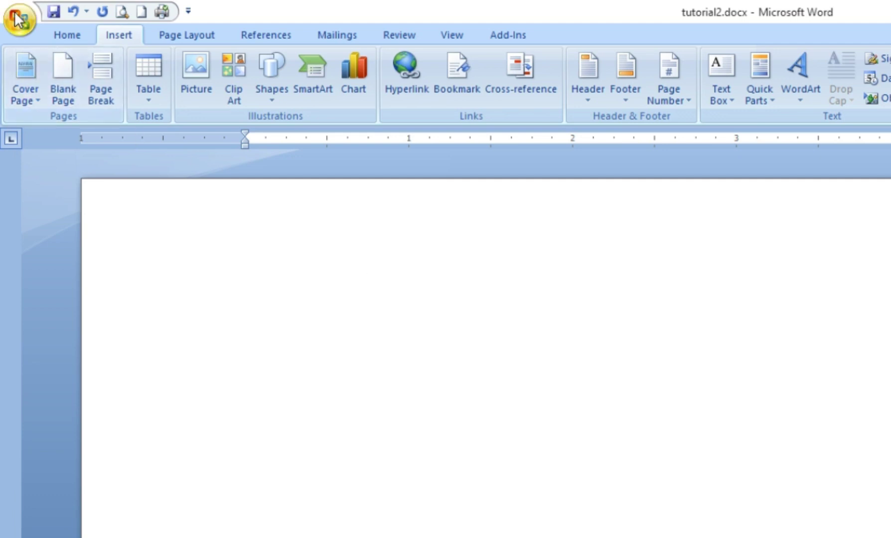
# Open the Office menu and close it without choosing a command
pyautogui.click(19, 20)
pyautogui.click(152, 75)
pyautogui.scroll(-1, 681, 324)
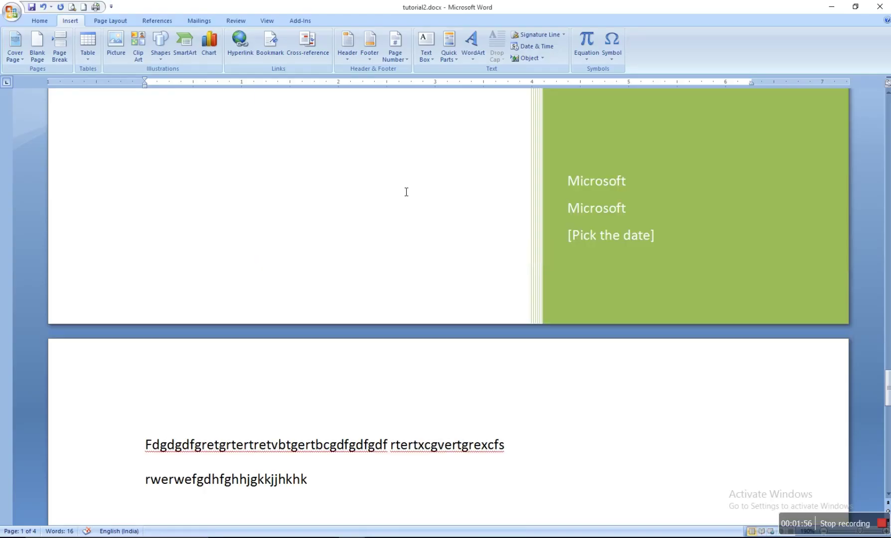
pyautogui.scroll(-5, 407, 192)
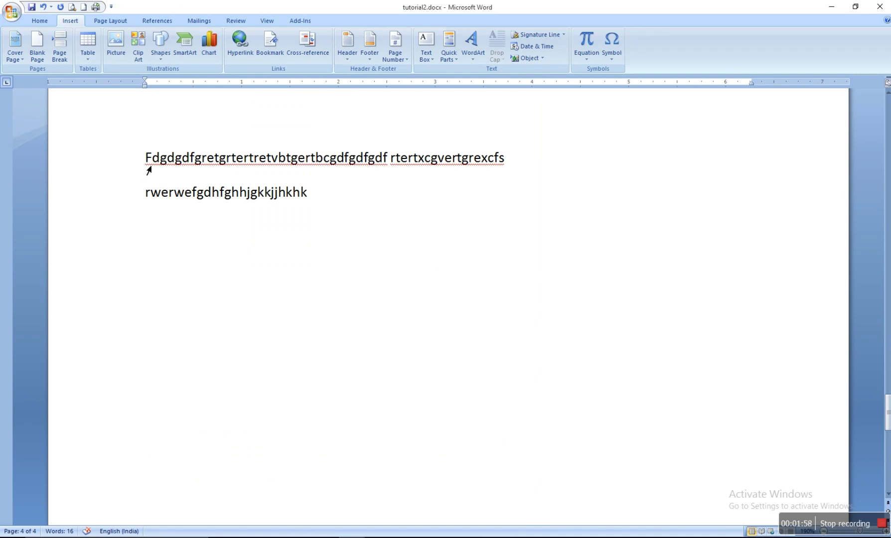
# Copy the two sample text lines and paste them again after the second line
pyautogui.moveTo(145, 157); pyautogui.dragTo(349, 200)
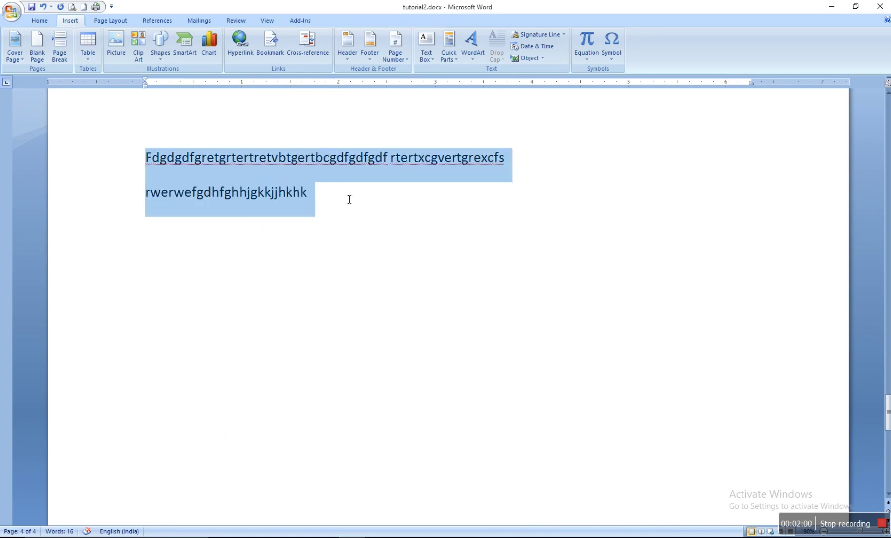
pyautogui.hotkey('ctrl', 'c')
pyautogui.click(356, 203)
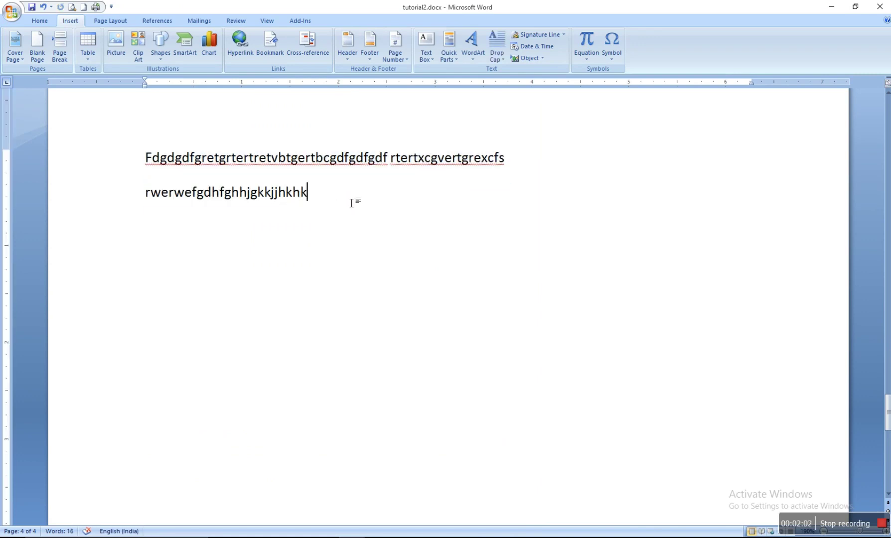
pyautogui.hotkey('ctrl', 'v')
pyautogui.hotkey('ctrl', 'v')
pyautogui.hotkey('ctrl', 'v')
pyautogui.hotkey('ctrl', 'v')
pyautogui.hotkey('ctrl', 'v')
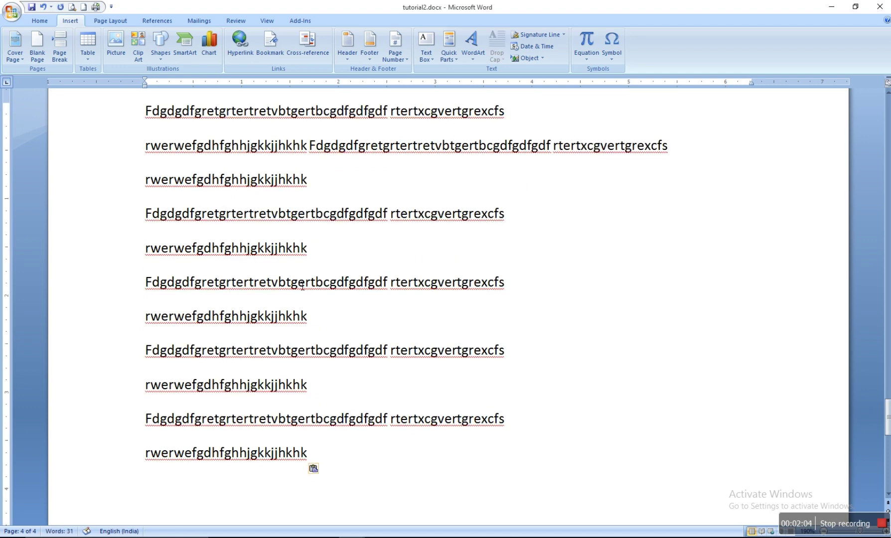
# Add a blank paragraph after Rwerwefgdhfghhjgkkjjhkhk and insert a page break there
pyautogui.click(191, 335)
pyautogui.press('Return')
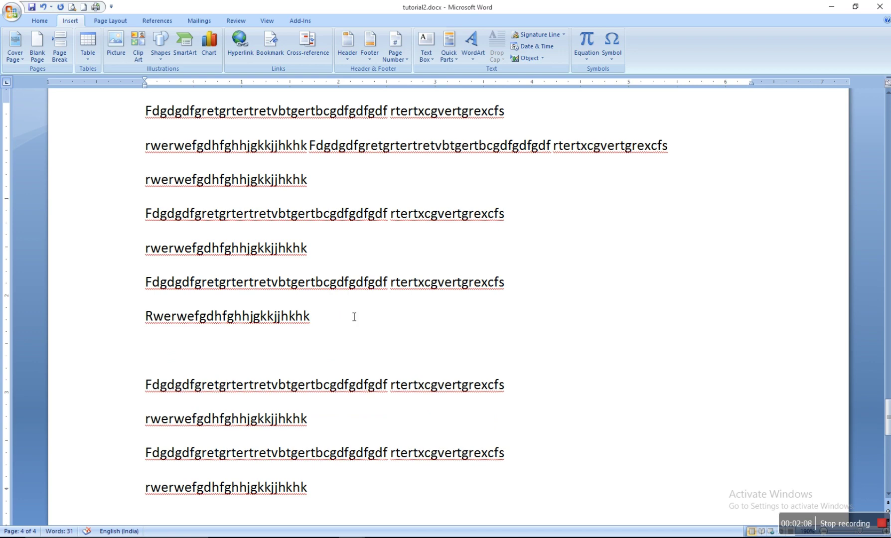
pyautogui.scroll(-1, 358, 315)
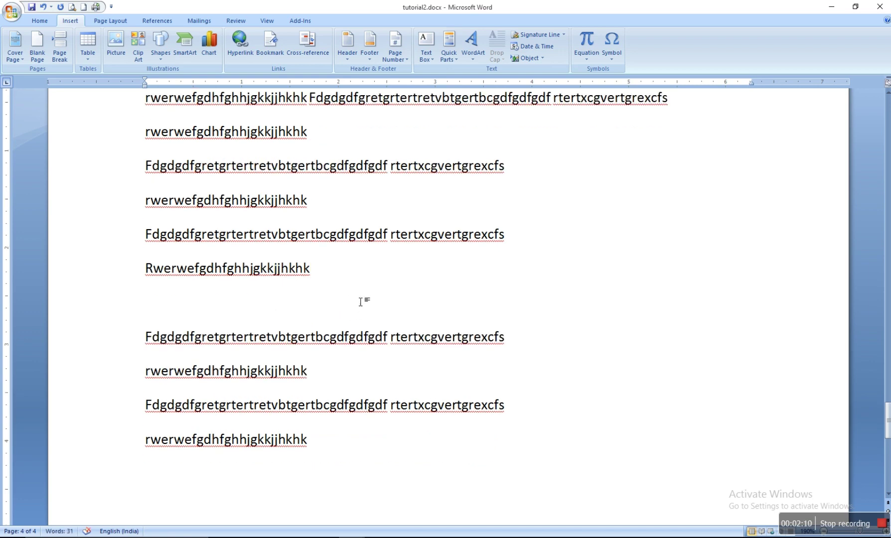
pyautogui.click(59, 45)
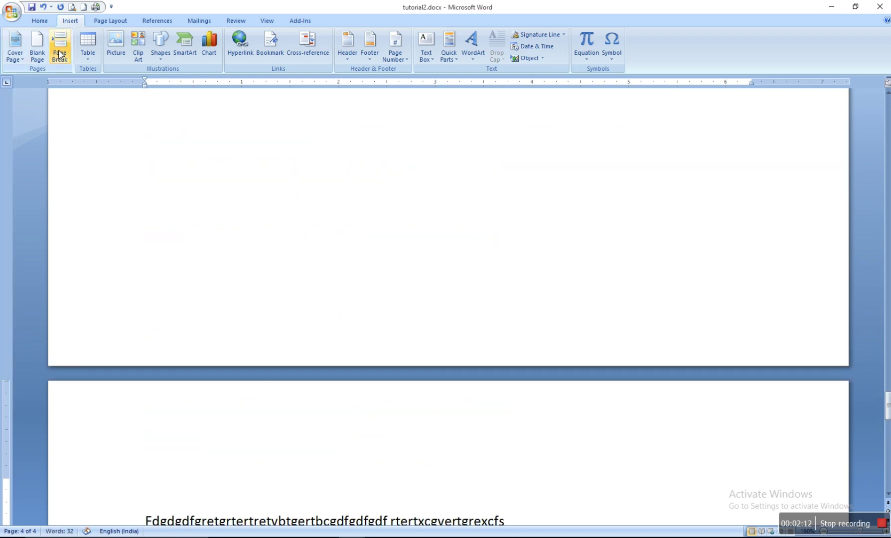
pyautogui.scroll(-4, 408, 289)
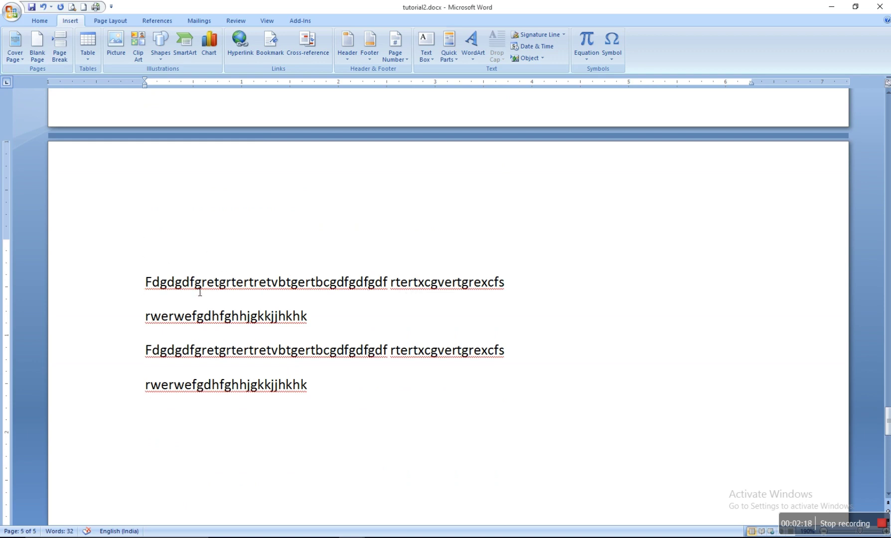
pyautogui.click(90, 54)
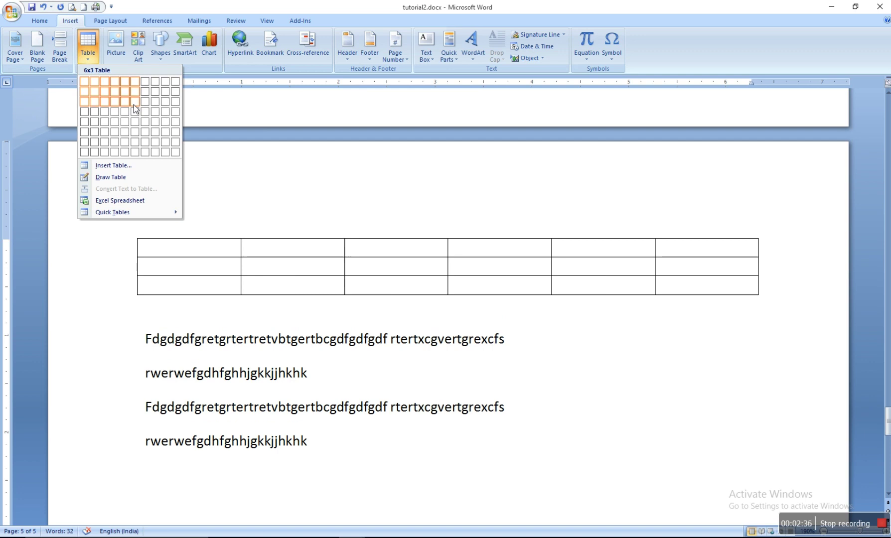
pyautogui.click(127, 103)
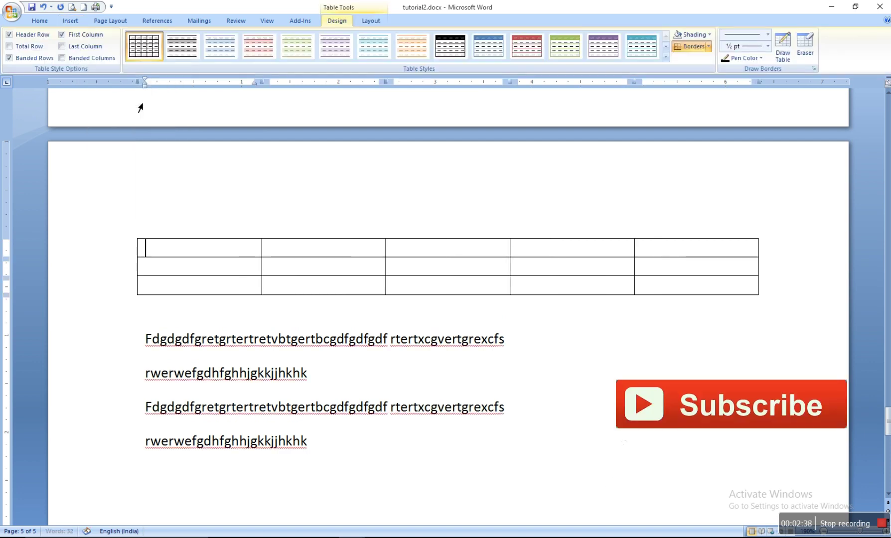
pyautogui.click(371, 22)
pyautogui.click(337, 21)
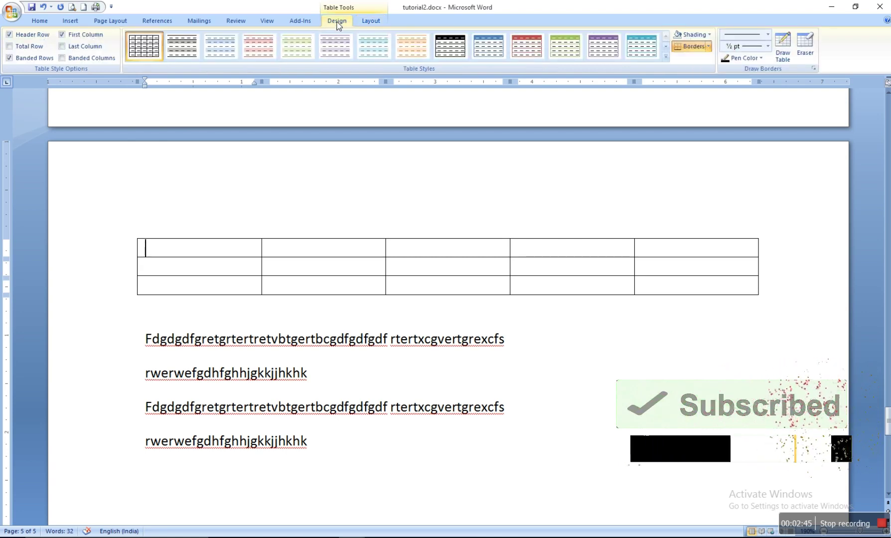
pyautogui.click(367, 22)
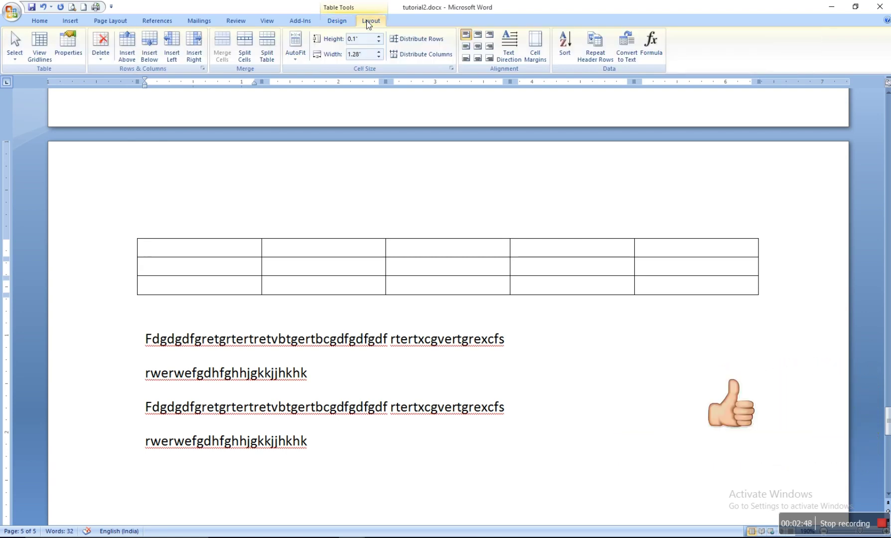
pyautogui.click(341, 21)
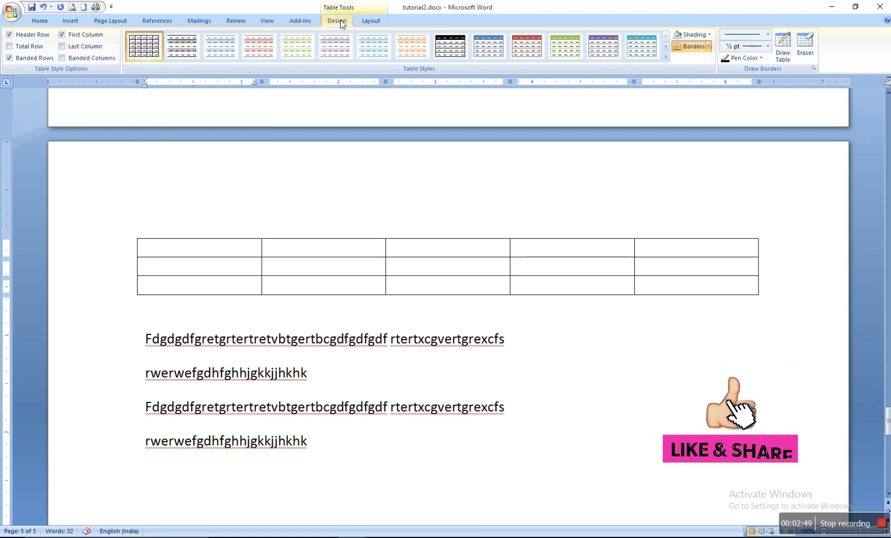
pyautogui.click(379, 21)
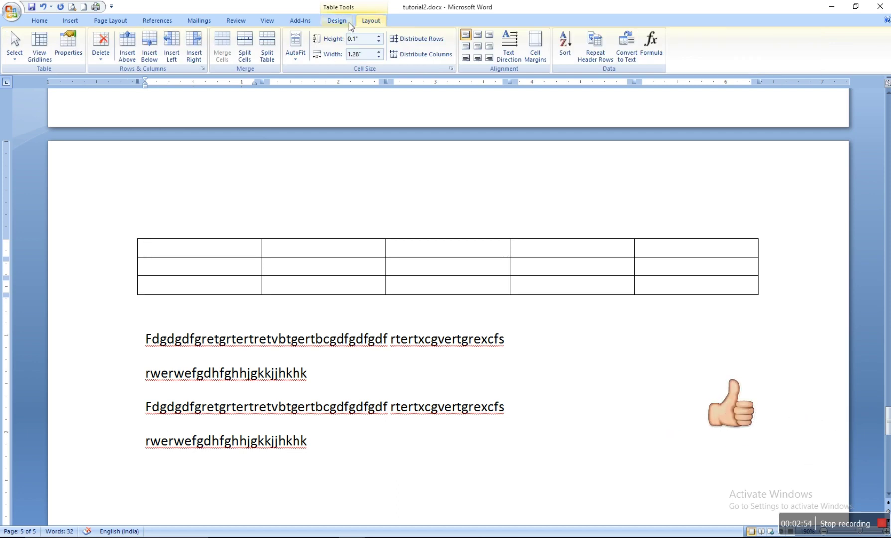
pyautogui.click(70, 20)
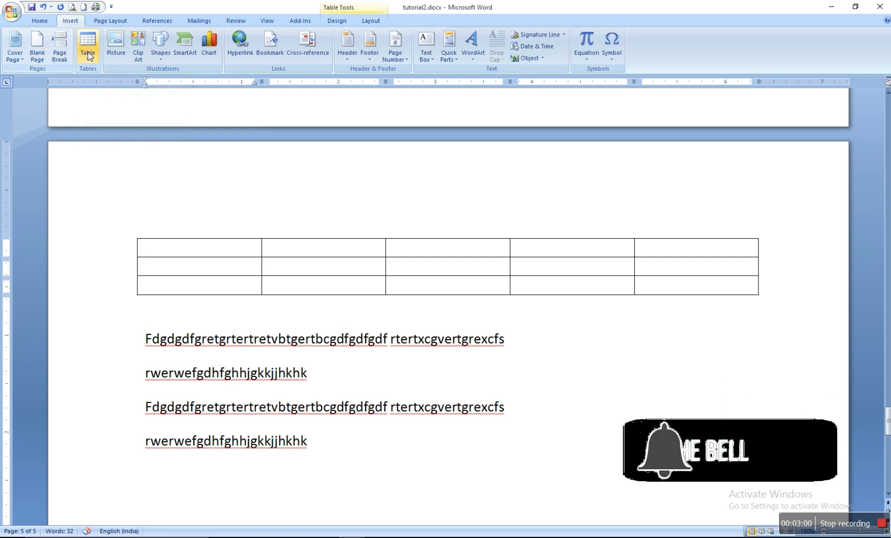
pyautogui.click(43, 7)
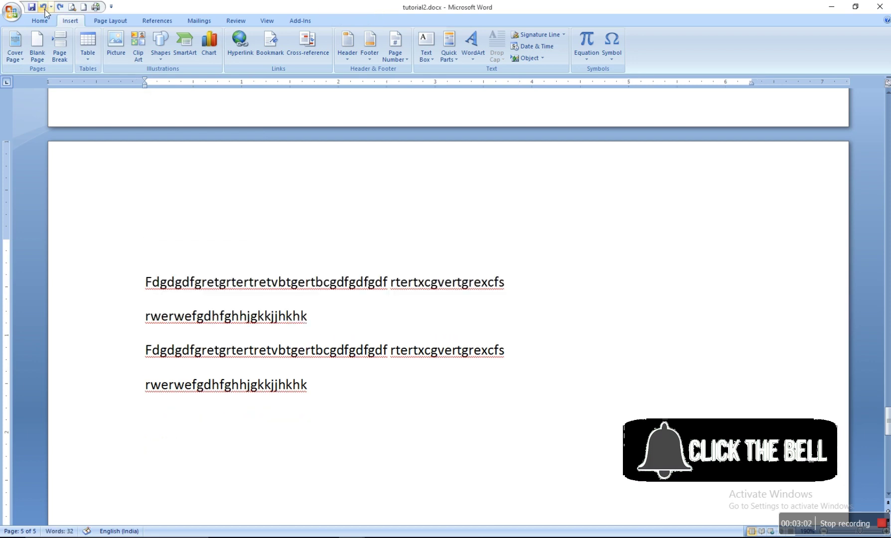
# Open the Insert Picture dialog, move it aside, then cancel it
pyautogui.click(114, 48)
pyautogui.moveTo(188, 14); pyautogui.dragTo(387, 15)
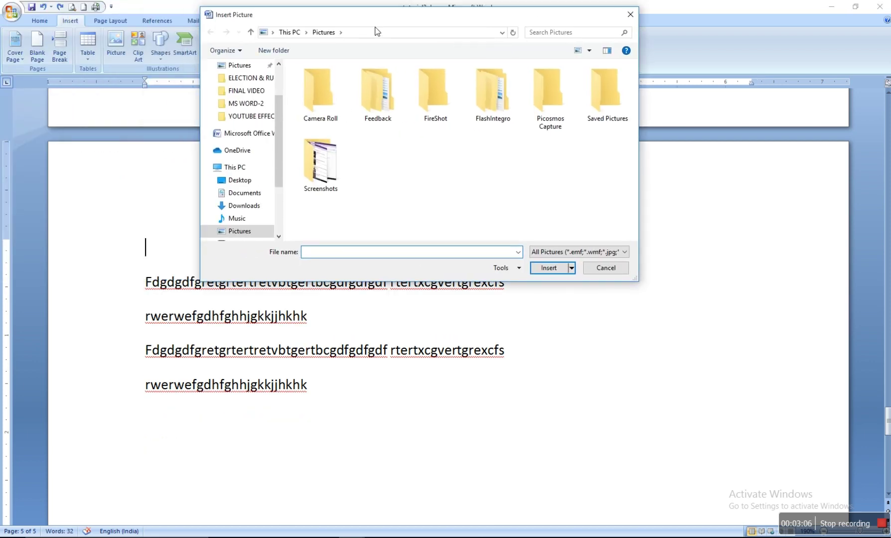
pyautogui.moveTo(279, 148); pyautogui.dragTo(279, 117)
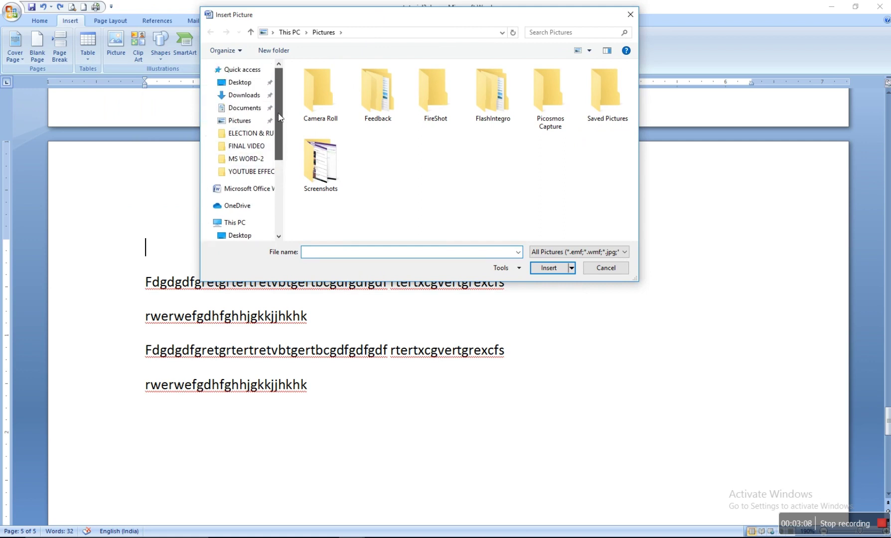
pyautogui.click(607, 269)
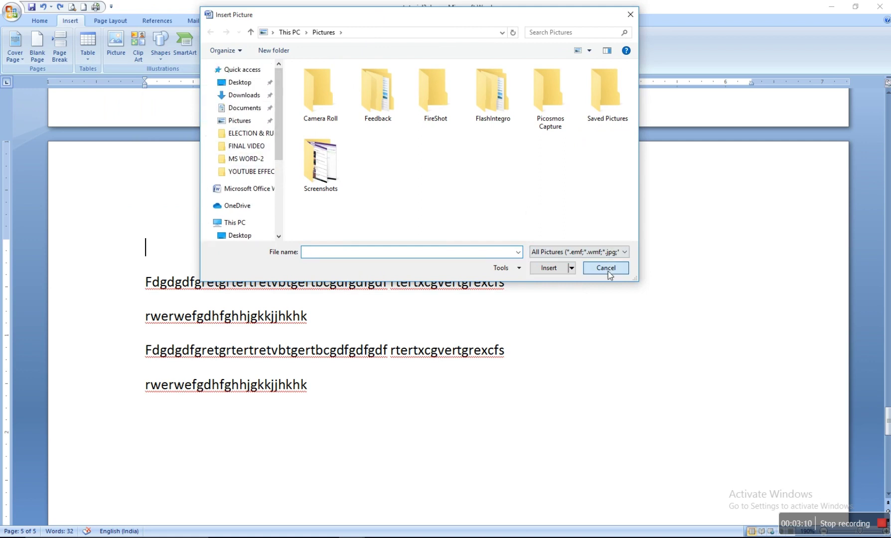
# Insert Screenshot (3).png from the Pictures > Screenshots folder
pyautogui.click(117, 48)
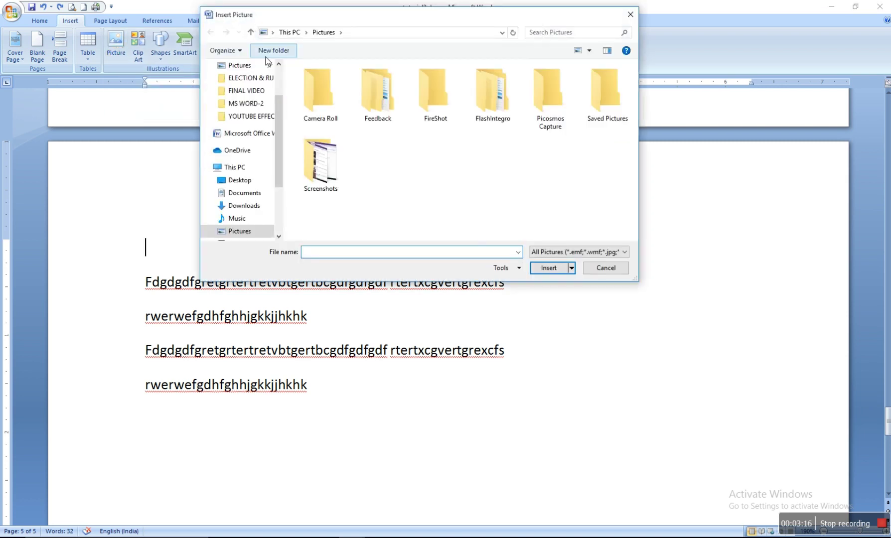
pyautogui.click(251, 68)
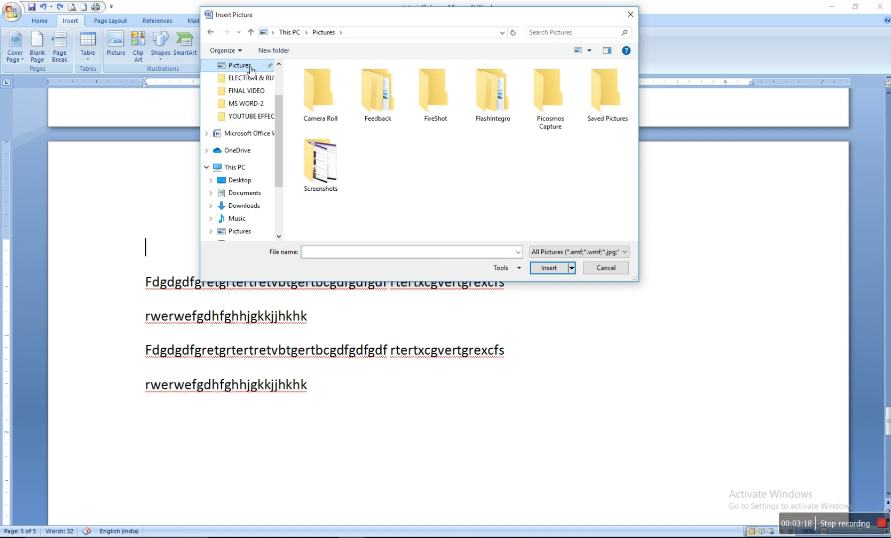
pyautogui.doubleClick(333, 168)
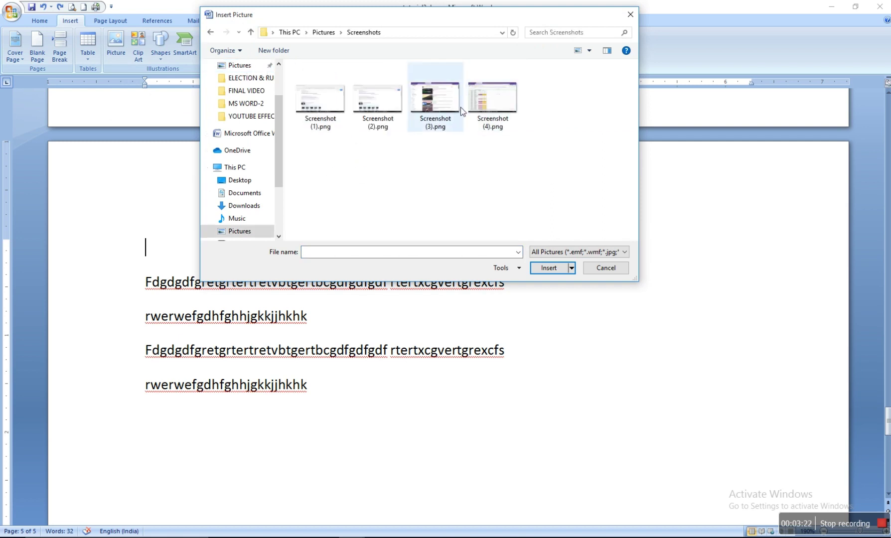
pyautogui.click(333, 107)
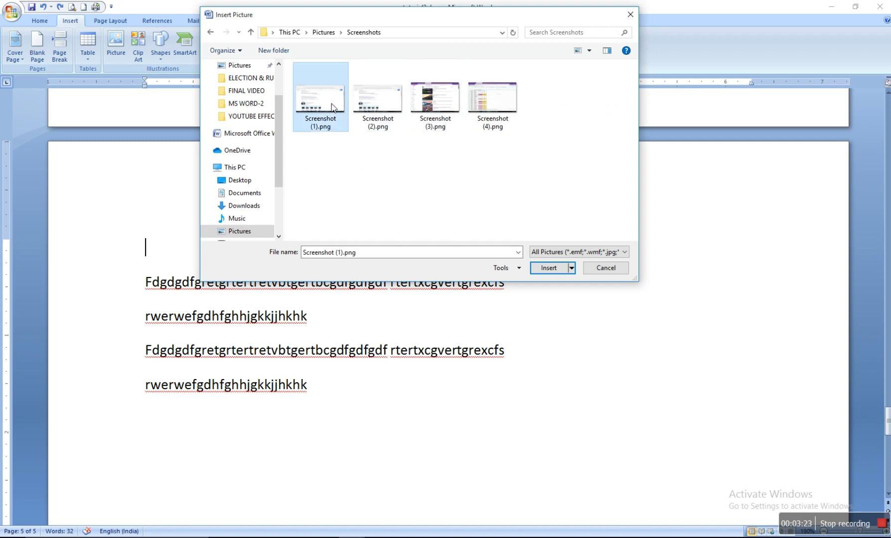
pyautogui.click(455, 108)
pyautogui.click(549, 269)
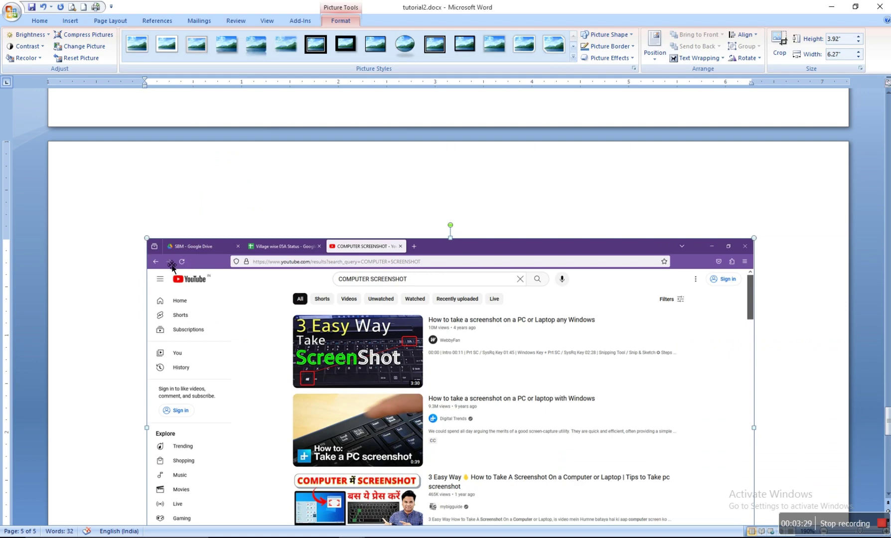
# Shrink the screenshot to 2.85" x 1.78", then delete the picture
pyautogui.moveTo(147, 239)
pyautogui.mouseDown()
pyautogui.moveTo(296, 318)
pyautogui.moveTo(397, 393)
pyautogui.mouseUp()
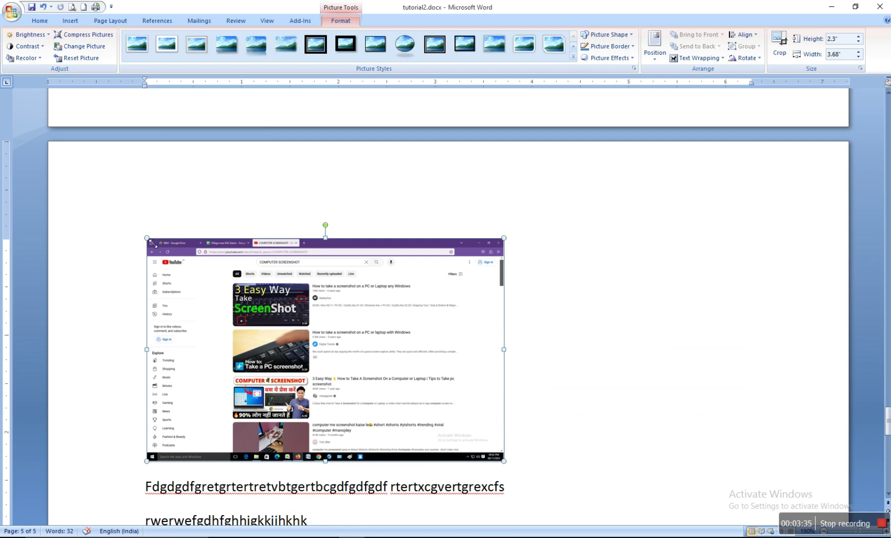
pyautogui.moveTo(191, 278); pyautogui.dragTo(246, 298)
pyautogui.moveTo(312, 129); pyautogui.dragTo(229, 289)
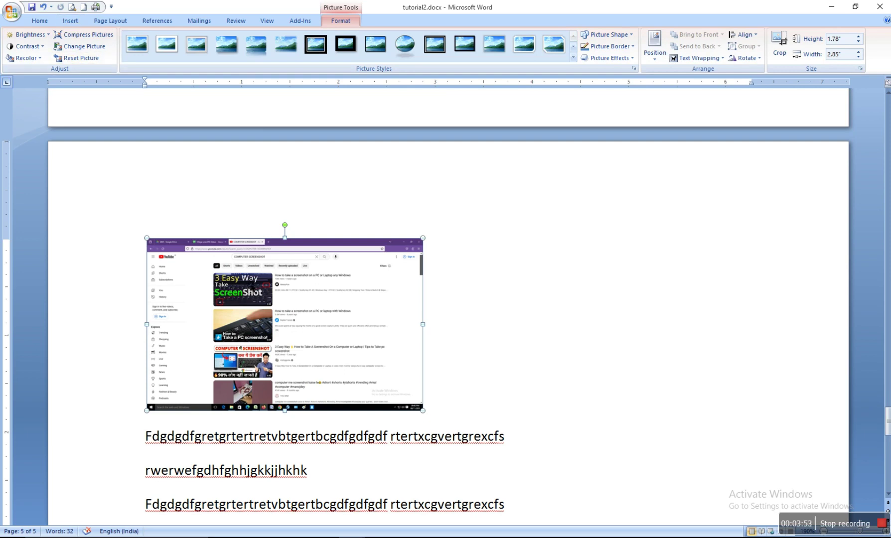
pyautogui.press('Delete')
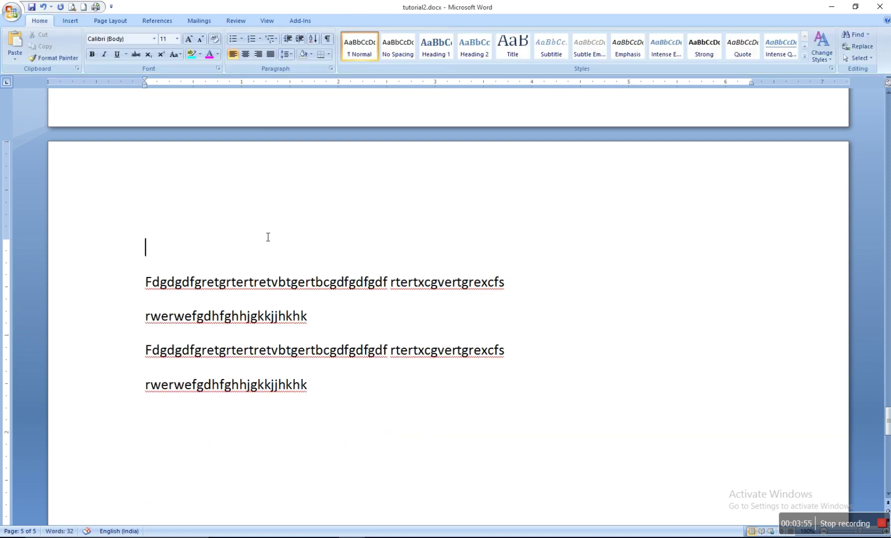
# Insert the soccer-ball clip art at the top of page 5 from the Clip Art pane
pyautogui.click(70, 21)
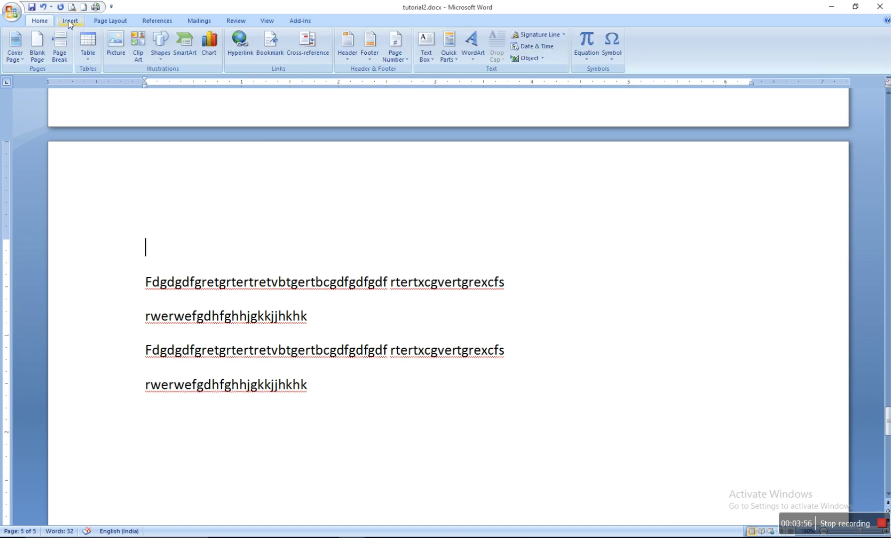
pyautogui.click(140, 48)
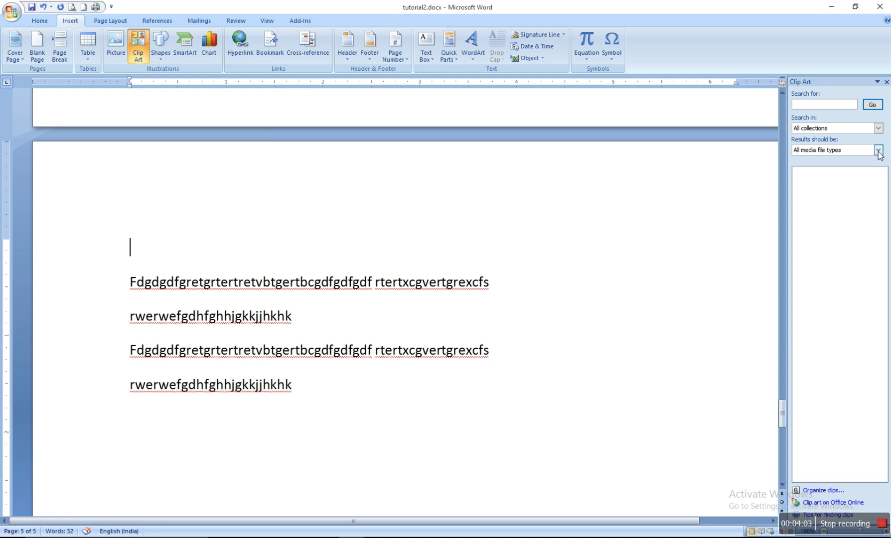
pyautogui.click(876, 105)
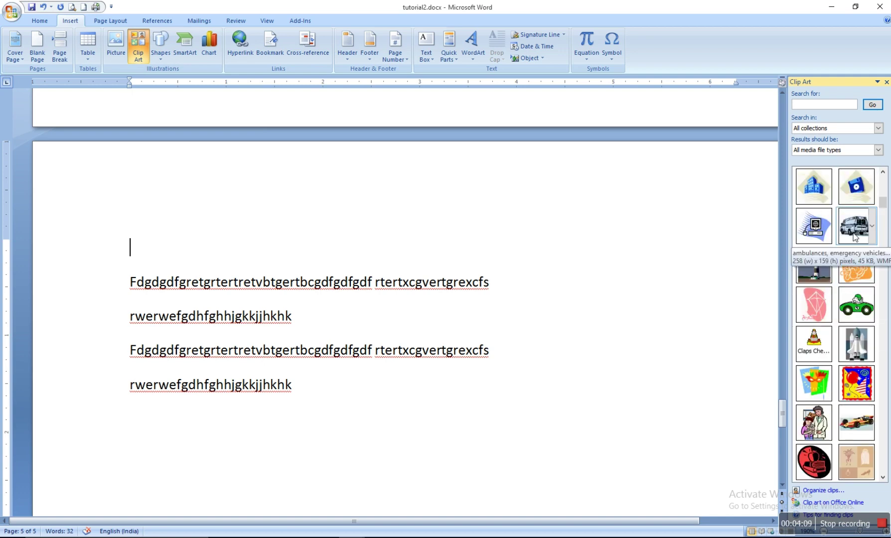
pyautogui.scroll(-2, 854, 236)
pyautogui.scroll(-2, 856, 279)
pyautogui.scroll(-2, 859, 326)
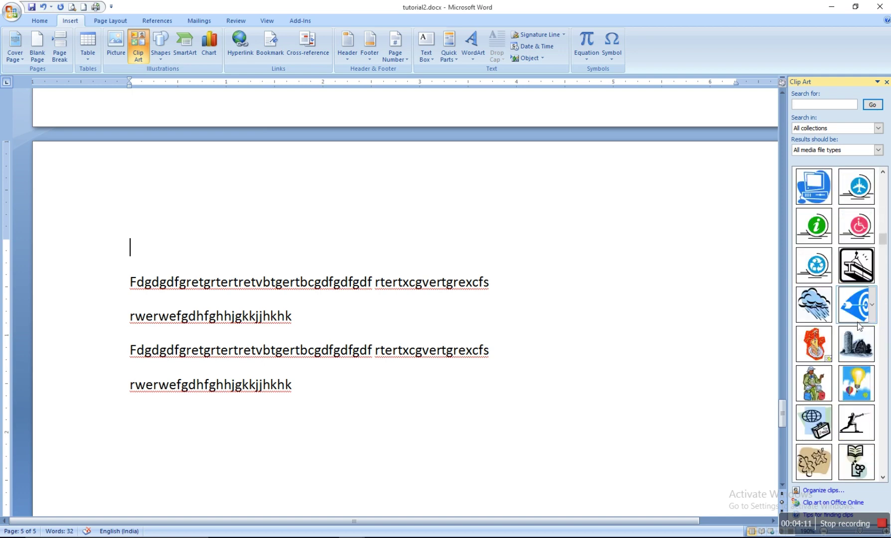
pyautogui.scroll(-2, 858, 326)
pyautogui.scroll(-2, 858, 319)
pyautogui.scroll(-2, 856, 315)
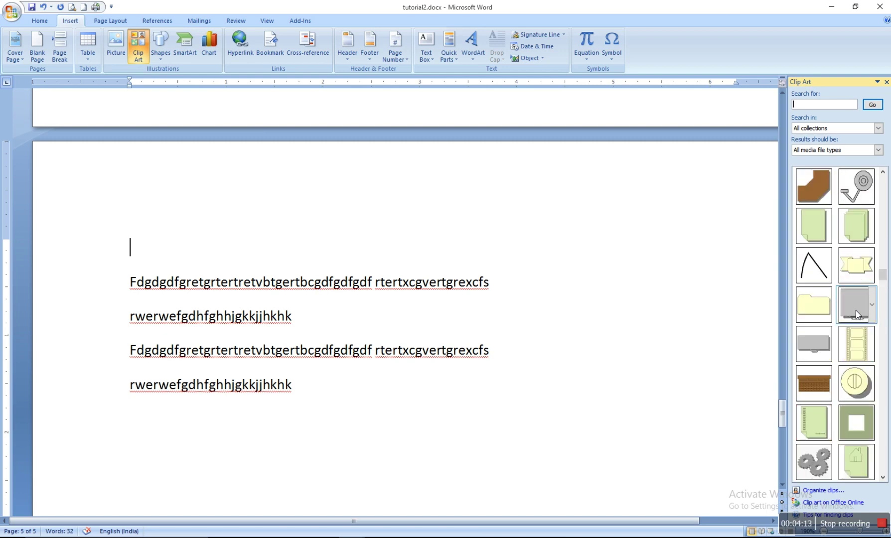
pyautogui.scroll(2, 857, 314)
pyautogui.scroll(2, 856, 314)
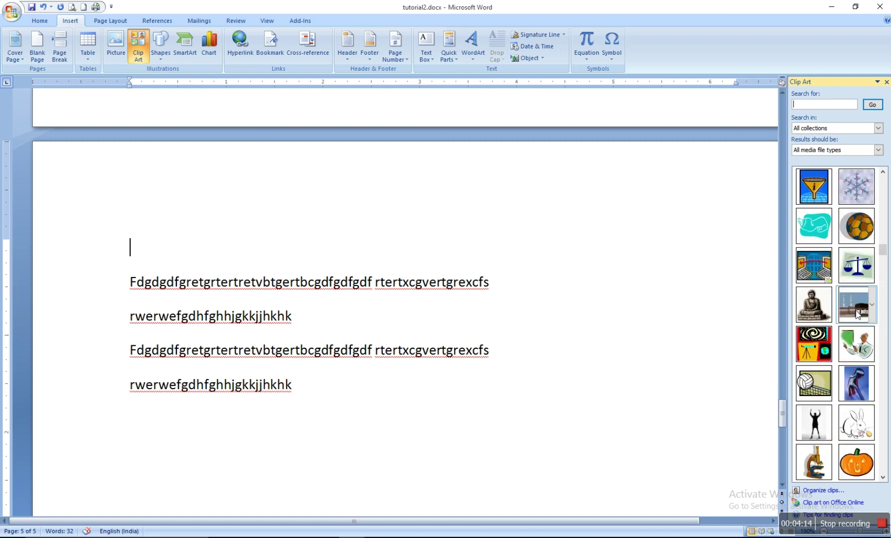
pyautogui.click(857, 240)
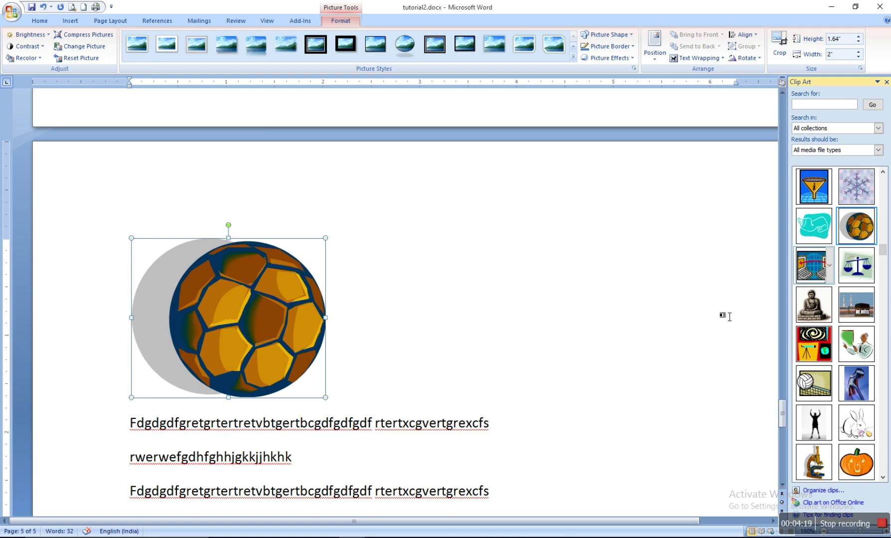
# Add the Buddha clip art, then select and delete it
pyautogui.click(814, 318)
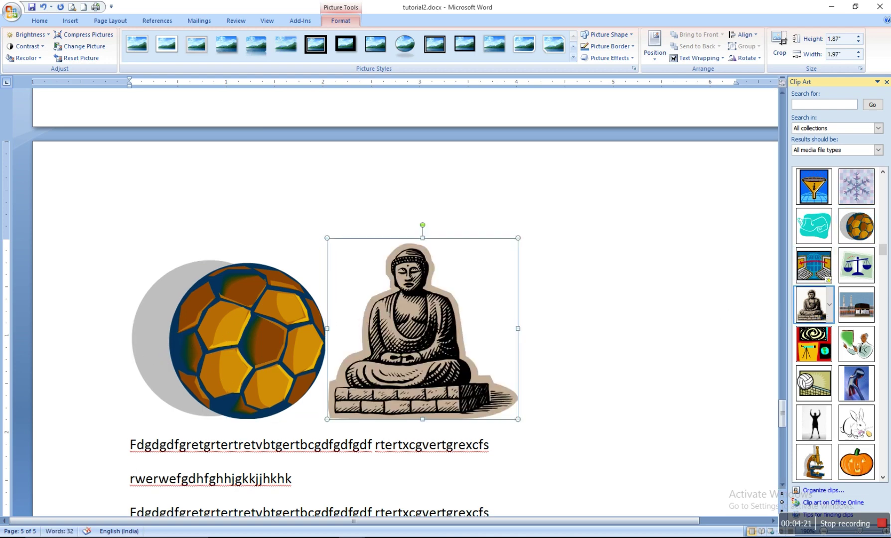
pyautogui.click(879, 150)
pyautogui.click(879, 128)
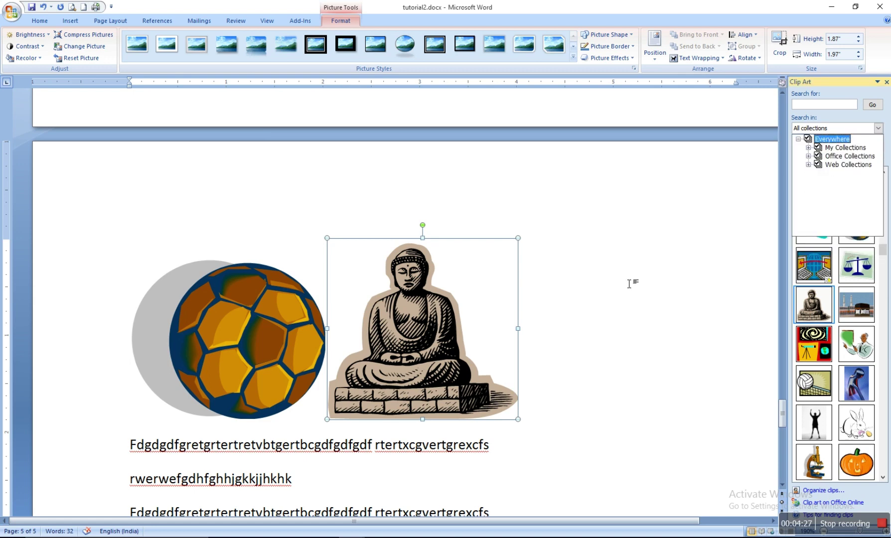
pyautogui.click(585, 332)
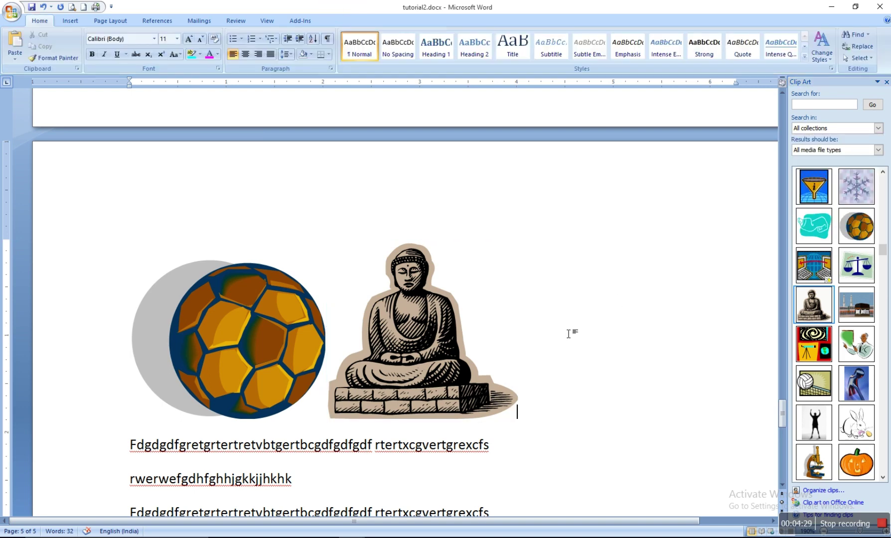
pyautogui.click(439, 318)
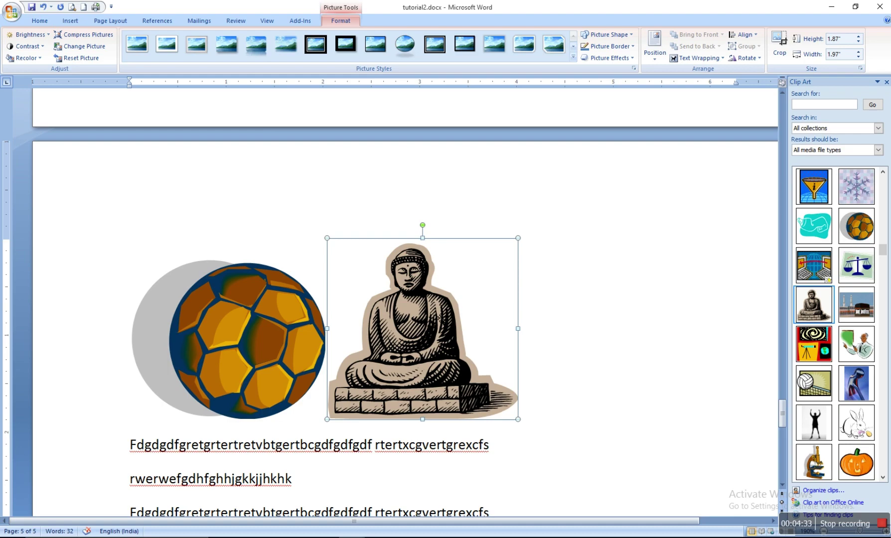
pyautogui.press('Delete')
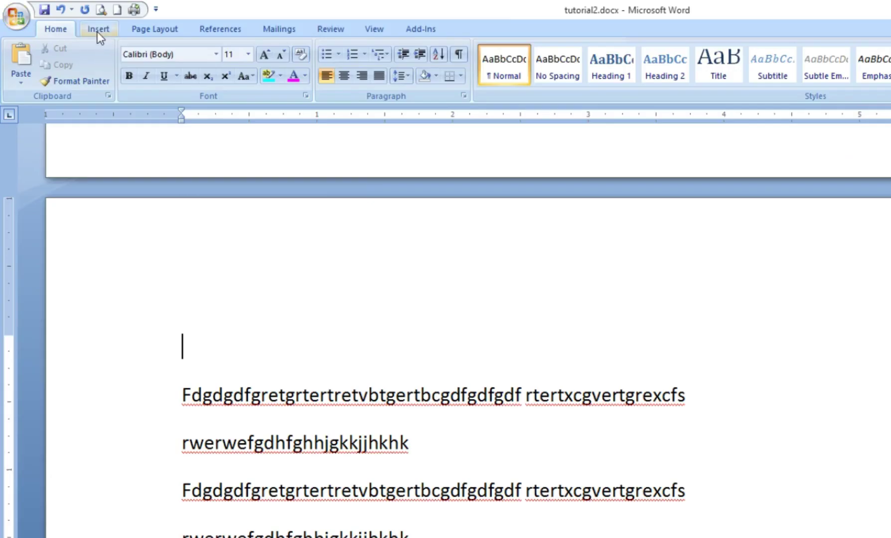
# Draw a Smiley Face shape above the sample text on page 5
pyautogui.click(98, 30)
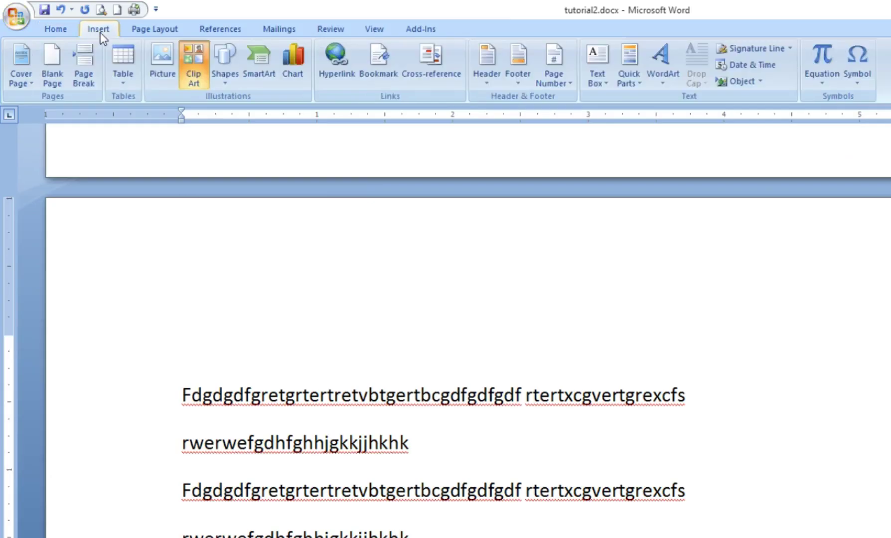
pyautogui.click(233, 58)
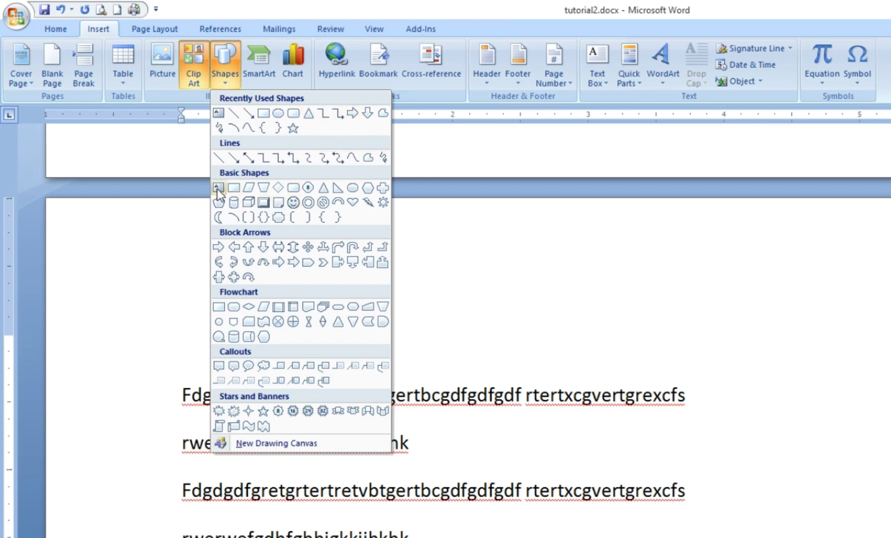
pyautogui.click(293, 203)
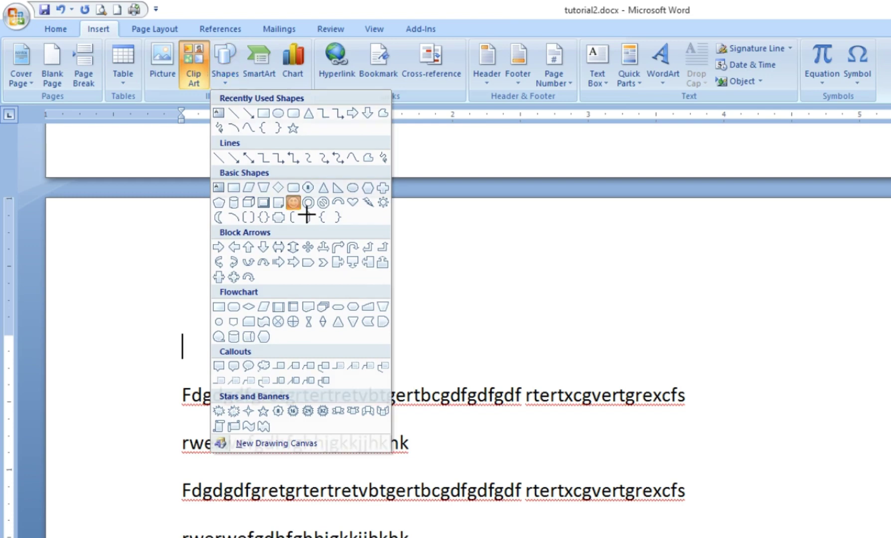
pyautogui.moveTo(407, 266)
pyautogui.mouseDown()
pyautogui.moveTo(588, 368)
pyautogui.moveTo(578, 389)
pyautogui.mouseUp()
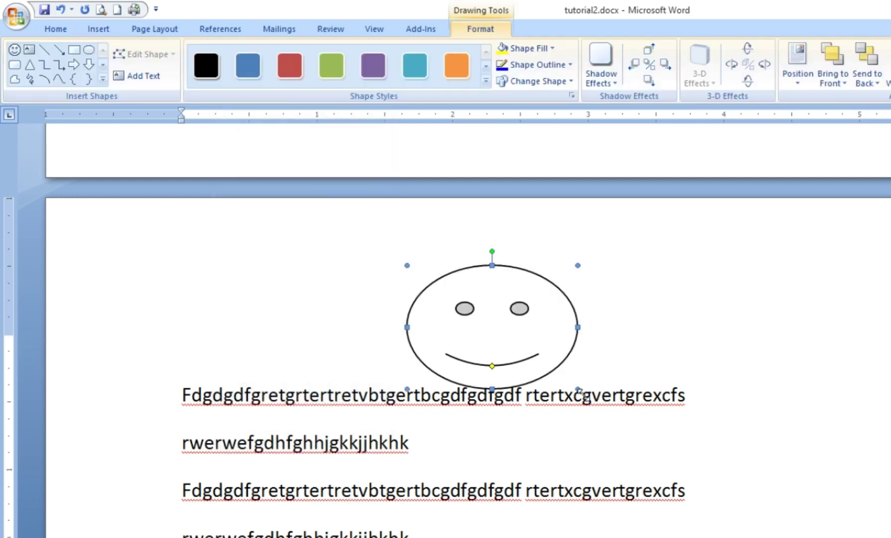
# Bend the smile into a frown, stretch the face taller, rotate it ~35°, and apply a teal shadowed style
pyautogui.moveTo(493, 369)
pyautogui.mouseDown()
pyautogui.moveTo(530, 368)
pyautogui.moveTo(509, 348)
pyautogui.mouseUp()
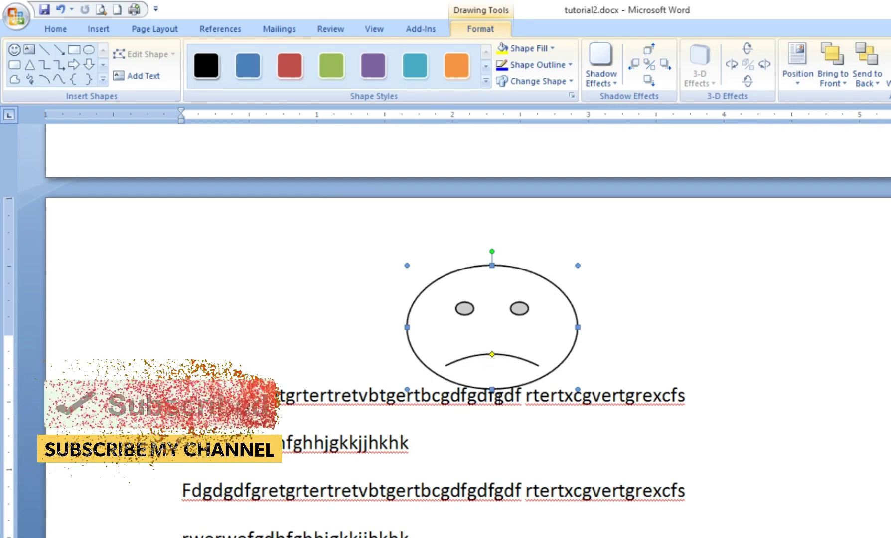
pyautogui.moveTo(492, 390); pyautogui.dragTo(492, 459)
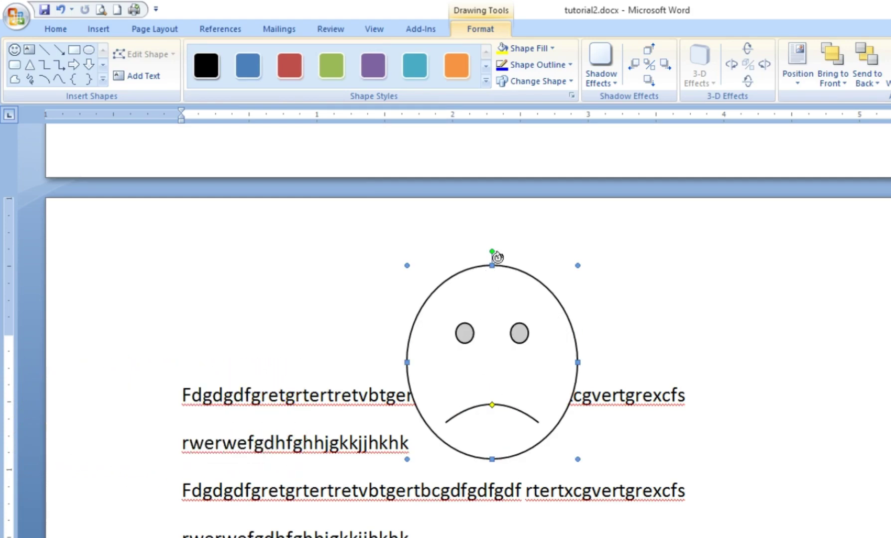
pyautogui.moveTo(520, 259); pyautogui.dragTo(560, 273)
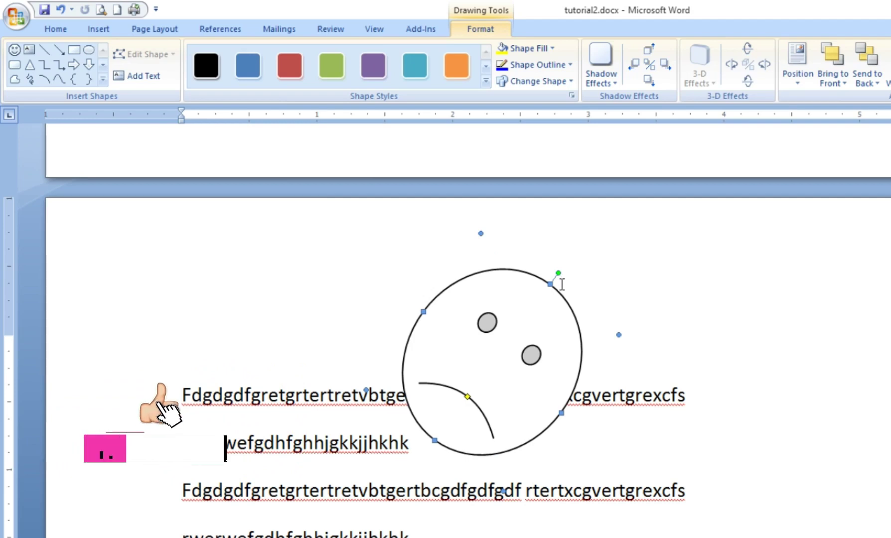
pyautogui.click(456, 67)
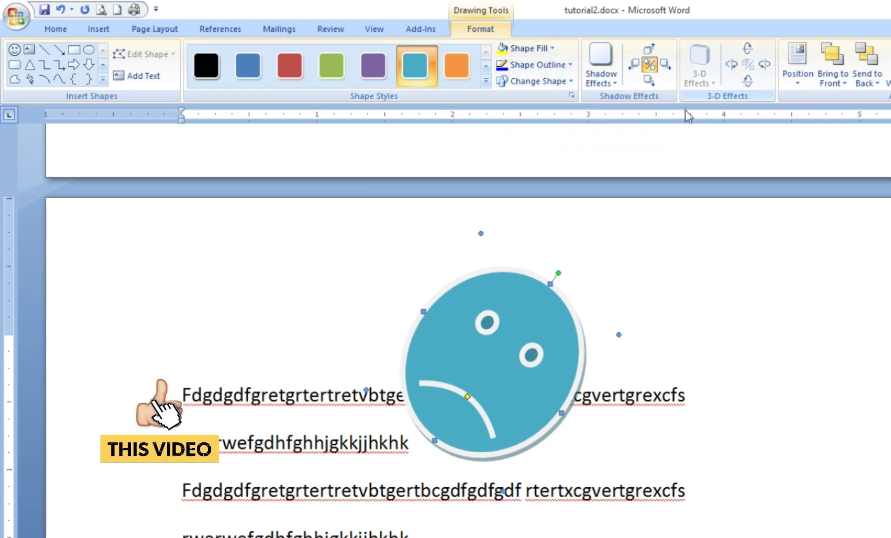
pyautogui.click(99, 28)
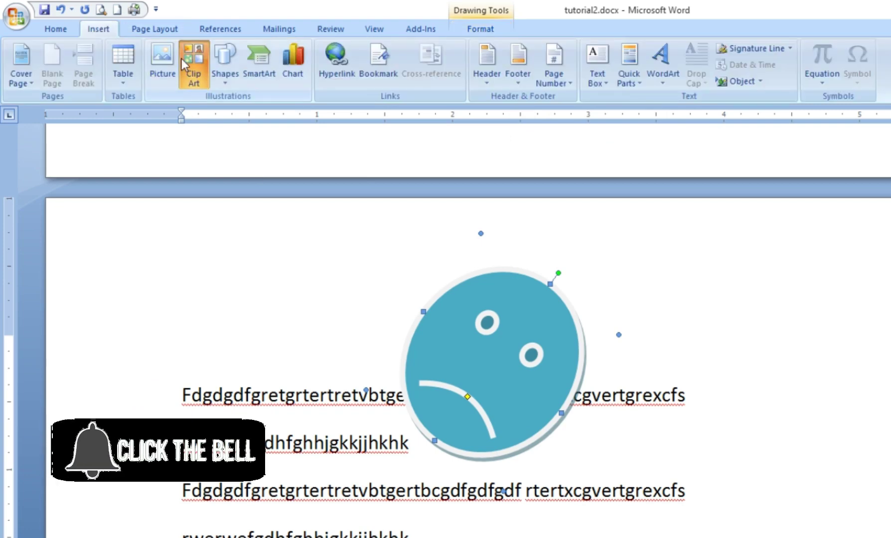
pyautogui.click(222, 69)
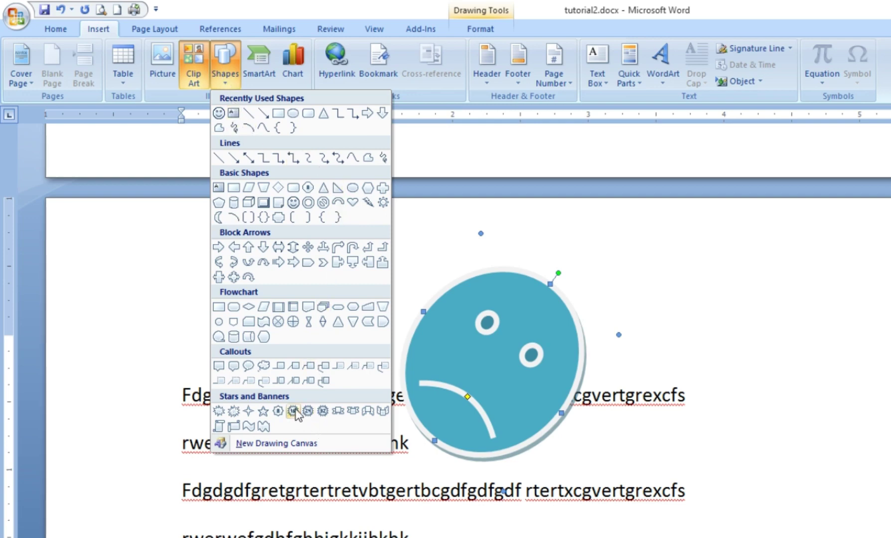
# Draw an 8-point star at the right edge, plus a teal 24-point star beside the sad face
pyautogui.click(278, 411)
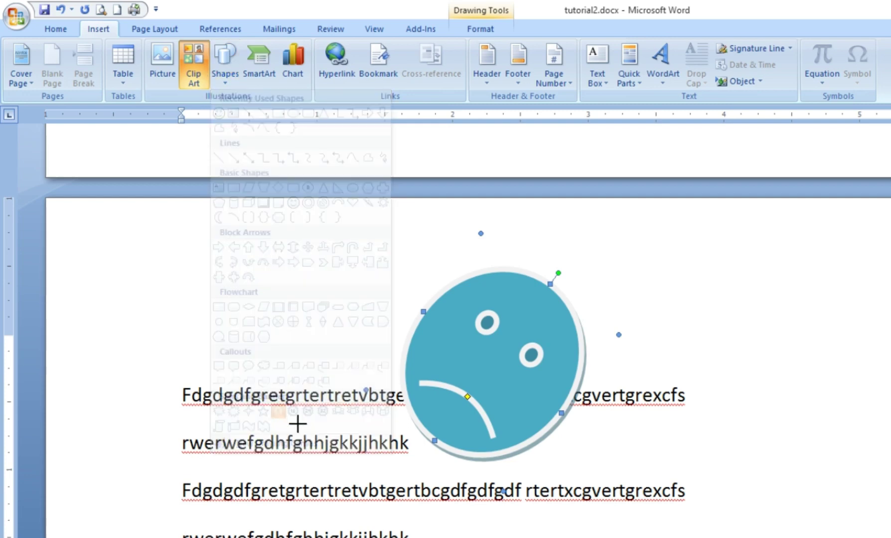
pyautogui.moveTo(848, 322); pyautogui.dragTo(890, 496)
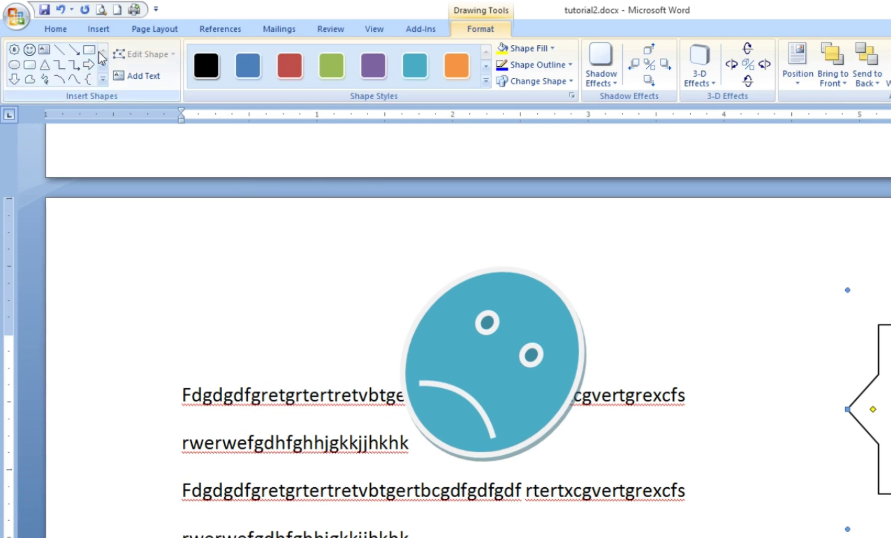
pyautogui.click(104, 29)
pyautogui.click(233, 76)
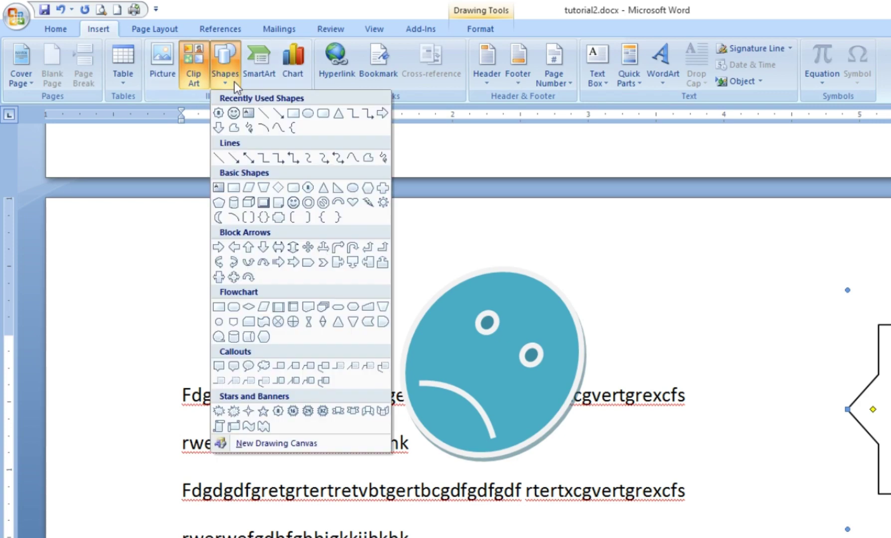
pyautogui.click(294, 412)
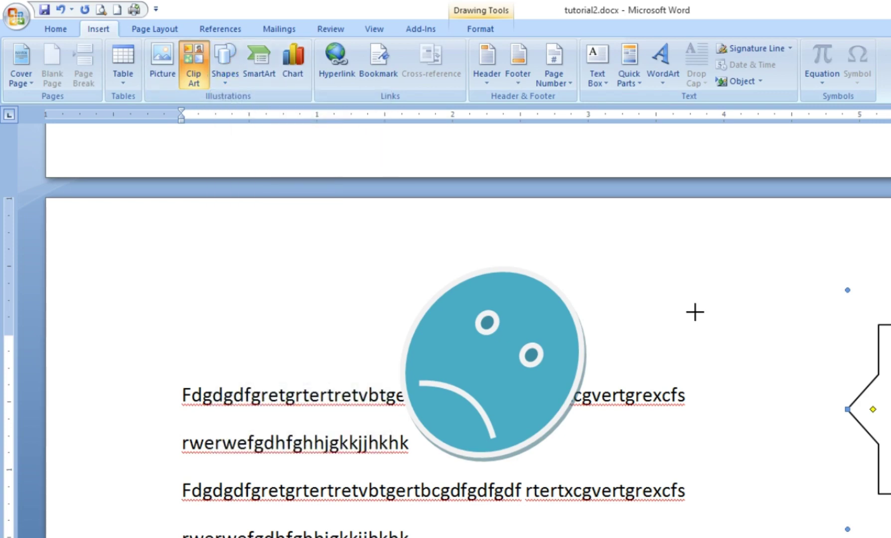
pyautogui.moveTo(663, 283); pyautogui.dragTo(870, 537)
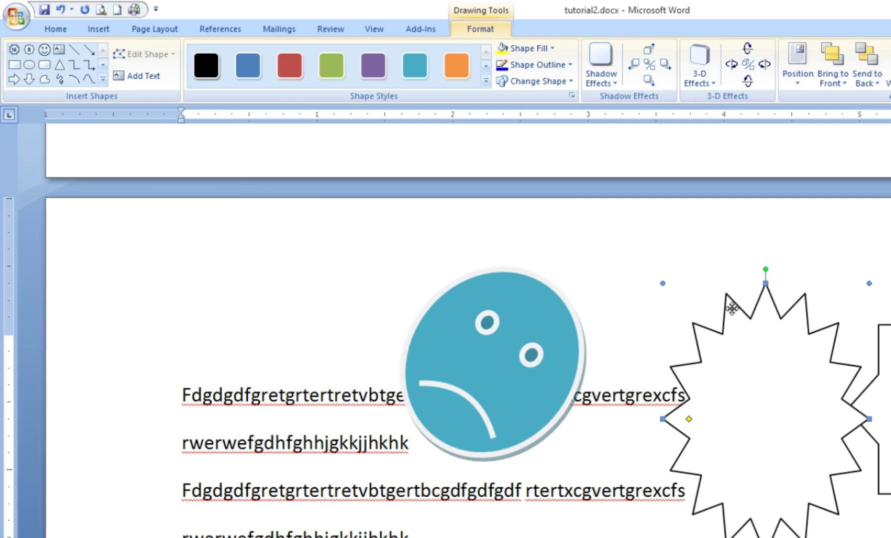
pyautogui.moveTo(732, 308); pyautogui.dragTo(678, 308)
pyautogui.click(412, 69)
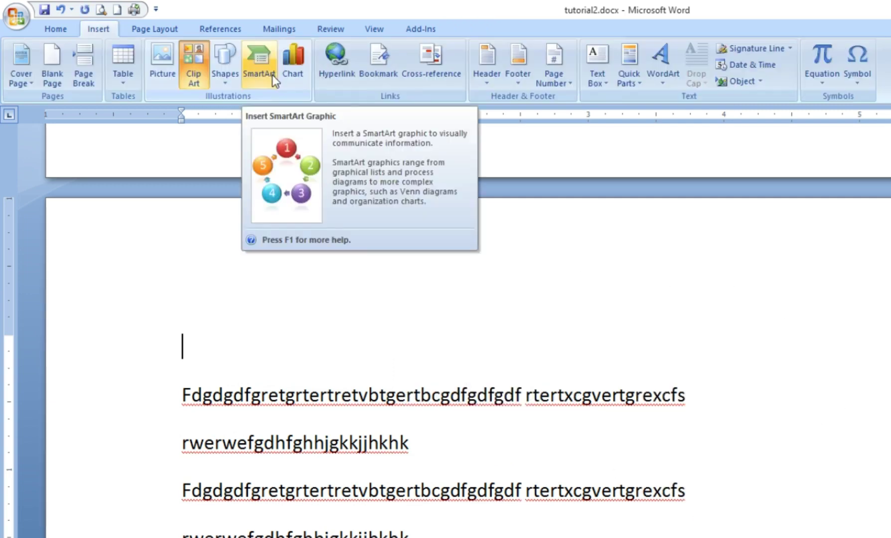
# Browse the List and Process SmartArt layouts, then insert Basic Cycle from the Cycle category
pyautogui.click(273, 75)
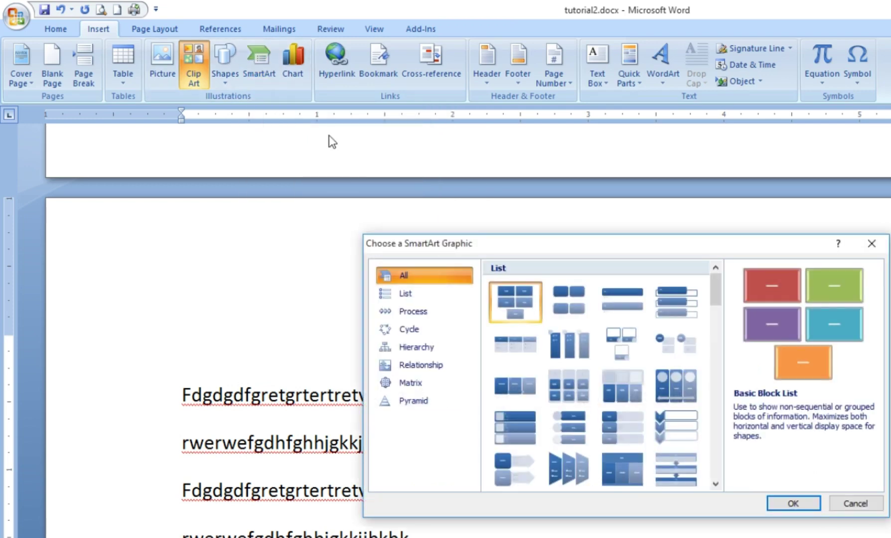
pyautogui.click(415, 297)
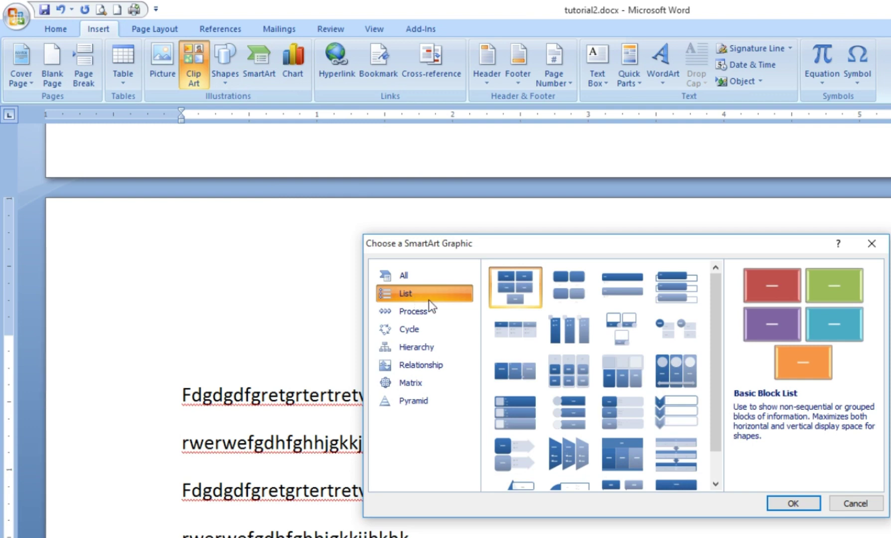
pyautogui.click(432, 314)
pyautogui.click(432, 334)
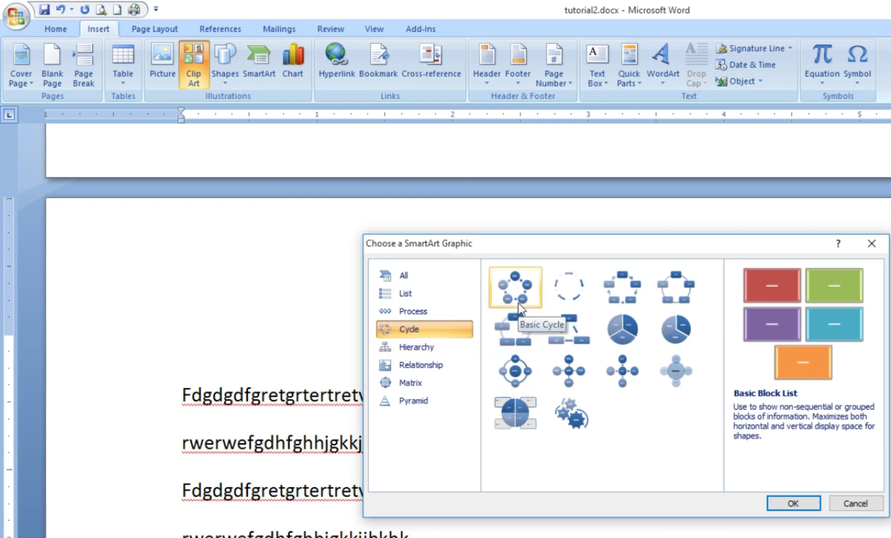
pyautogui.click(534, 284)
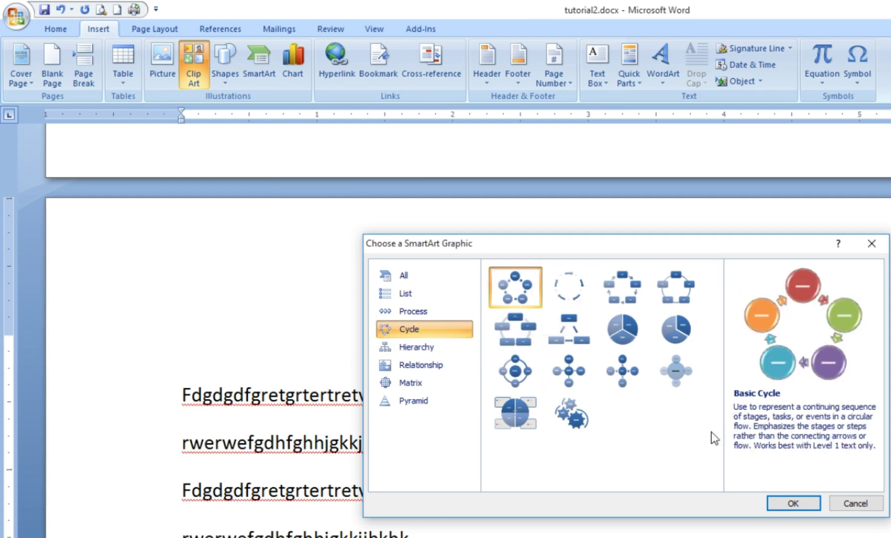
pyautogui.click(812, 501)
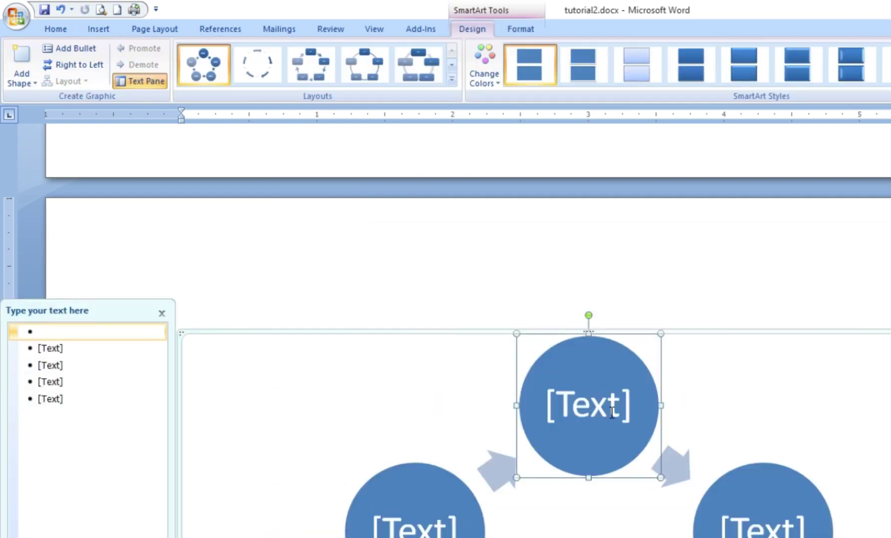
# Label the first two circles of the cycle diagram Collection and Wash
pyautogui.scroll(-3, 612, 412)
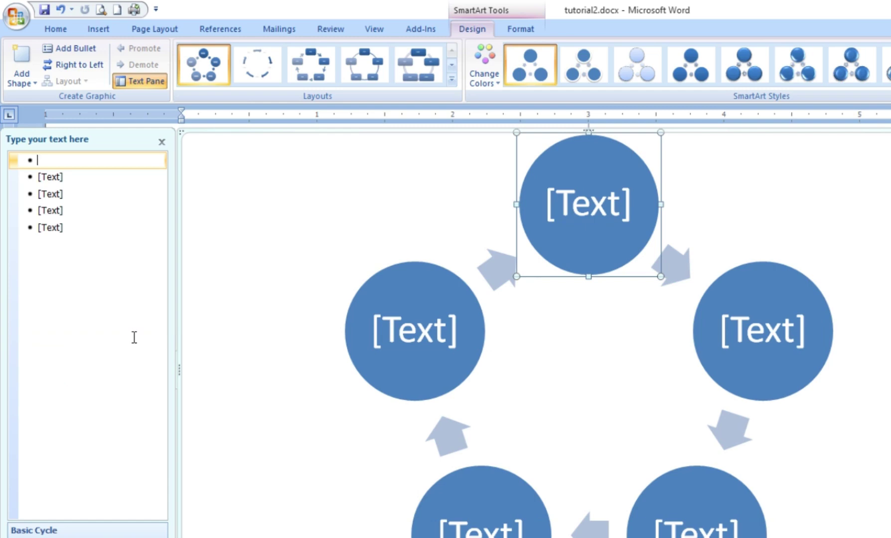
pyautogui.write('Collecti')
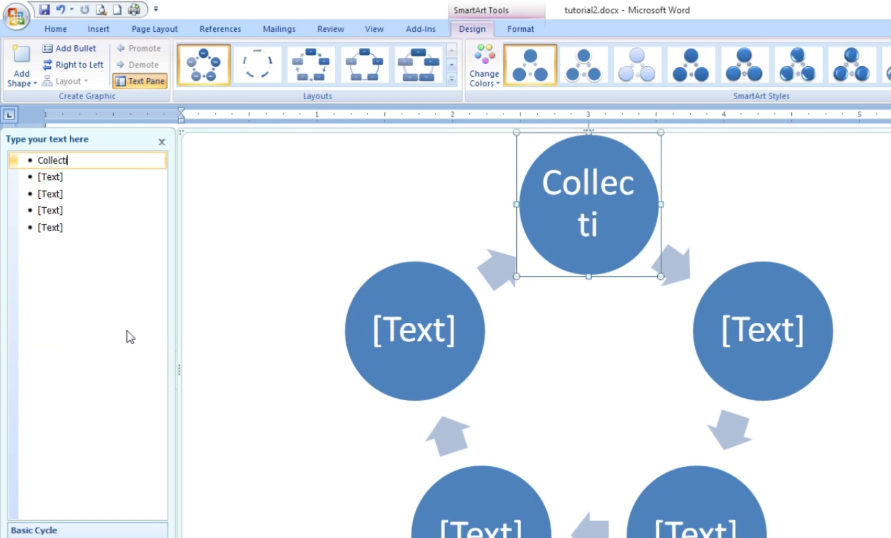
pyautogui.write('on')
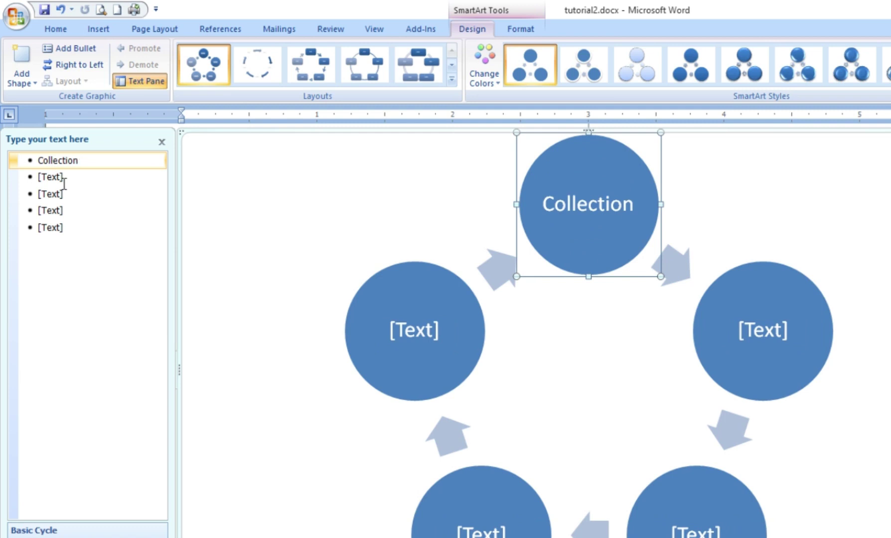
pyautogui.click(64, 181)
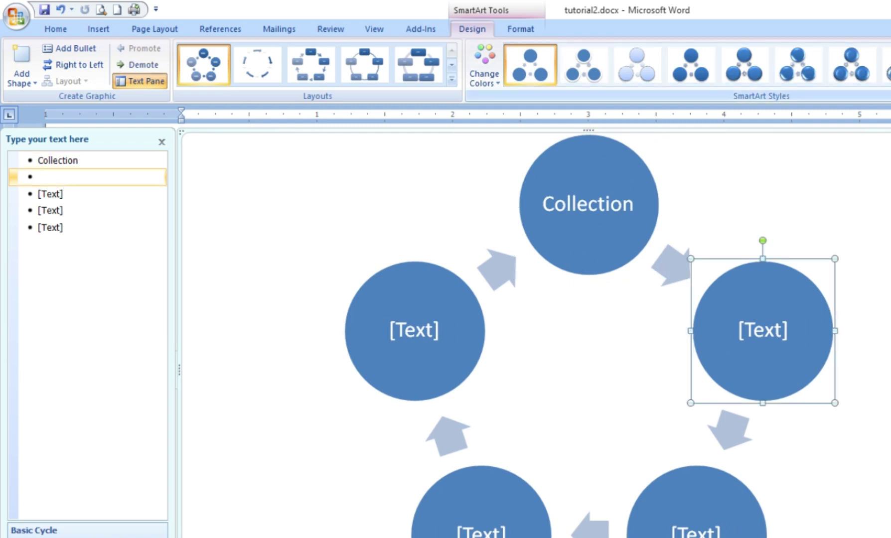
pyautogui.write('Wash')
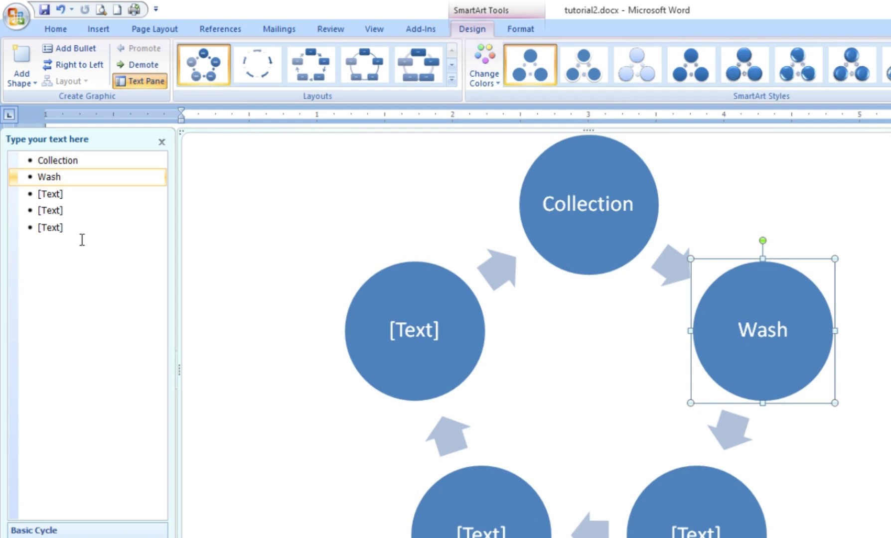
pyautogui.click(106, 162)
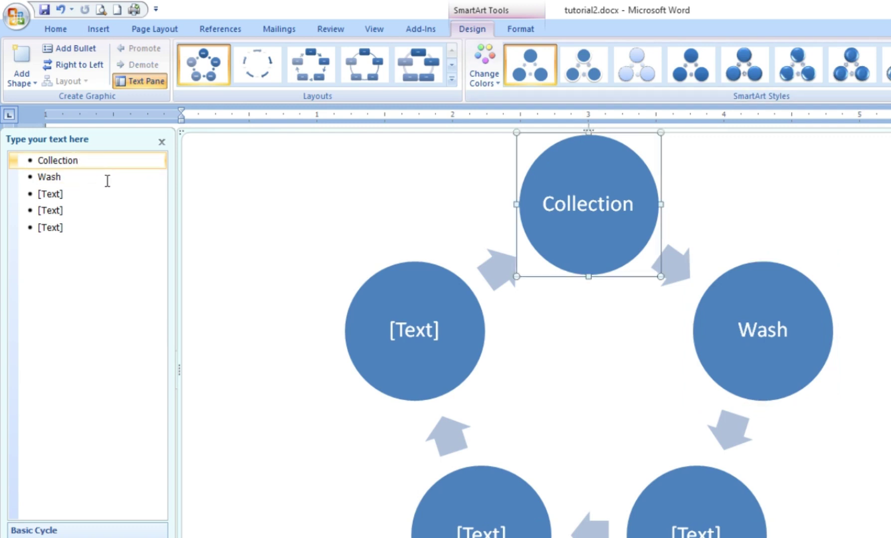
pyautogui.click(107, 181)
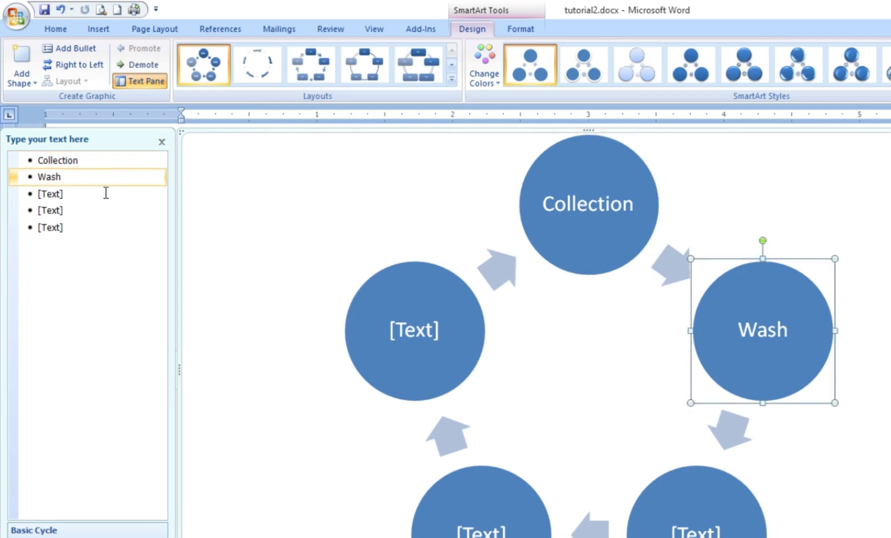
# Label the remaining circles processing, pack and distribute, then leave the diagram
pyautogui.click(103, 199)
pyautogui.write('p')
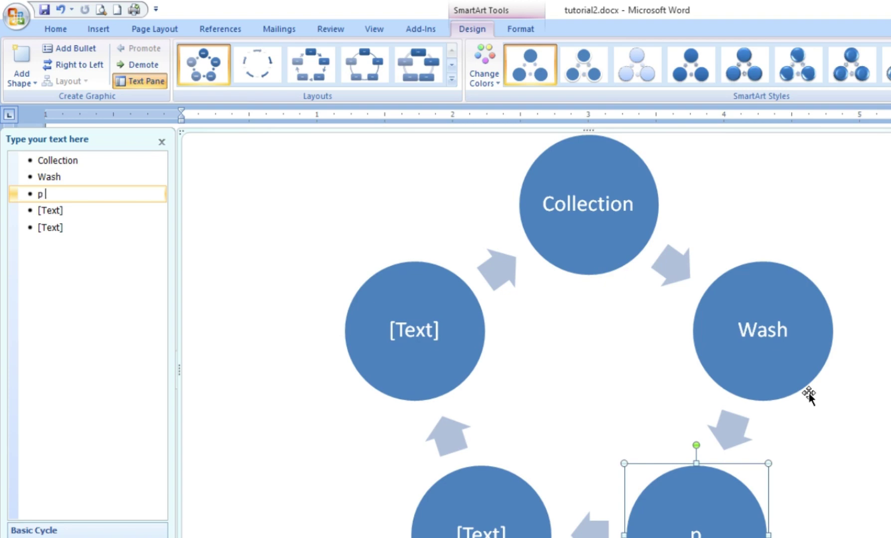
pyautogui.write('rocessing')
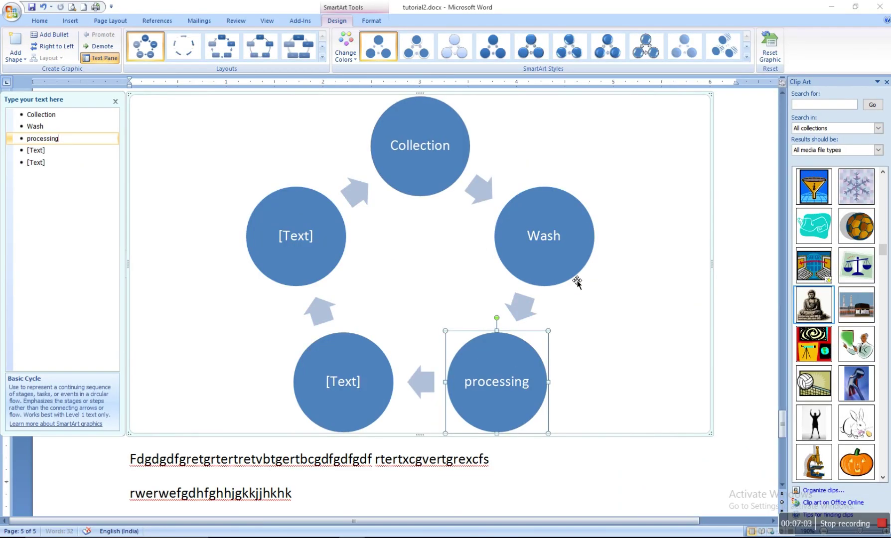
pyautogui.click(75, 153)
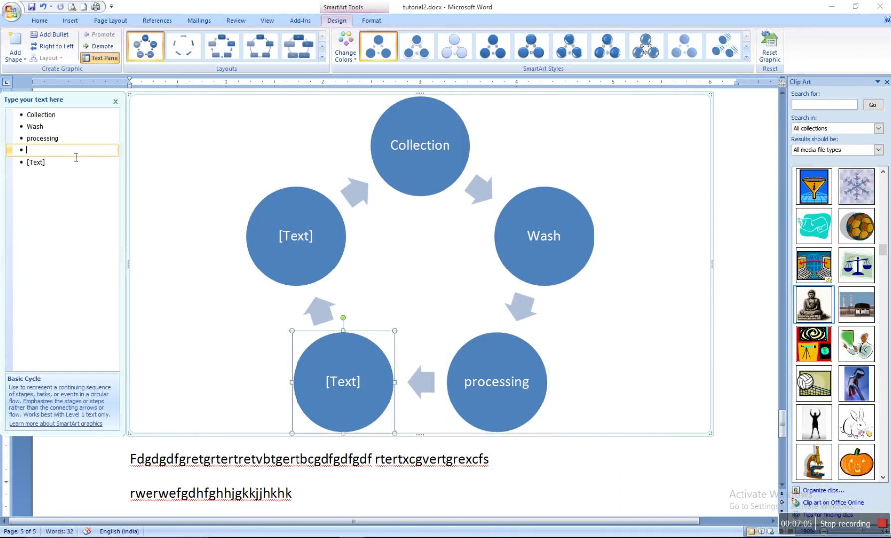
pyautogui.write('pac')
pyautogui.write('k')
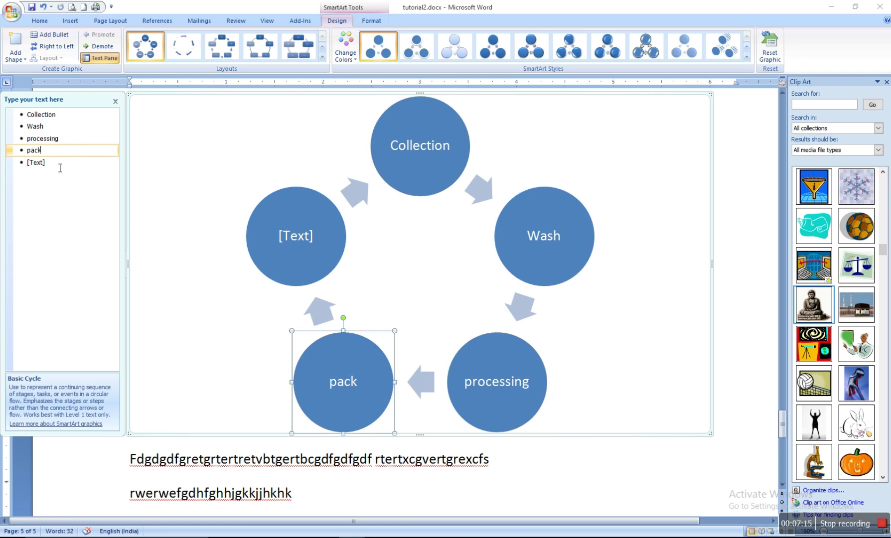
pyautogui.press('Down')
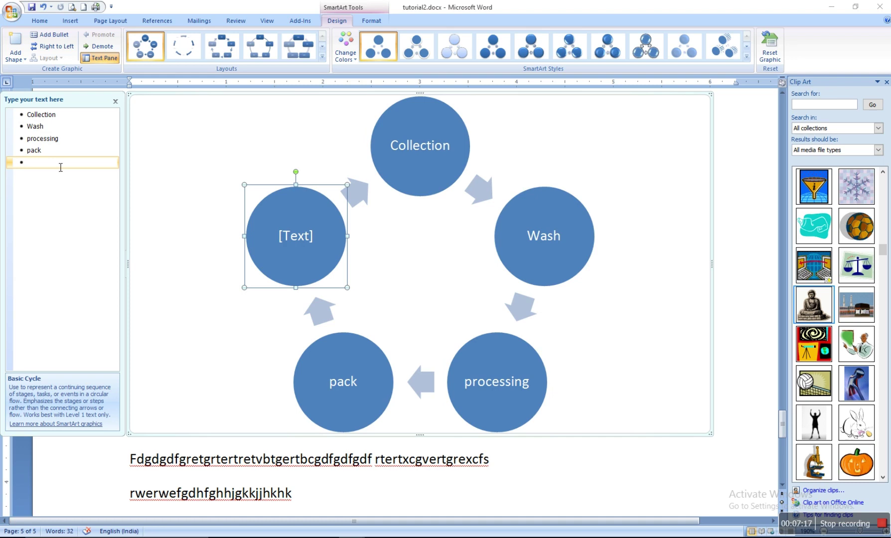
pyautogui.write('distribu')
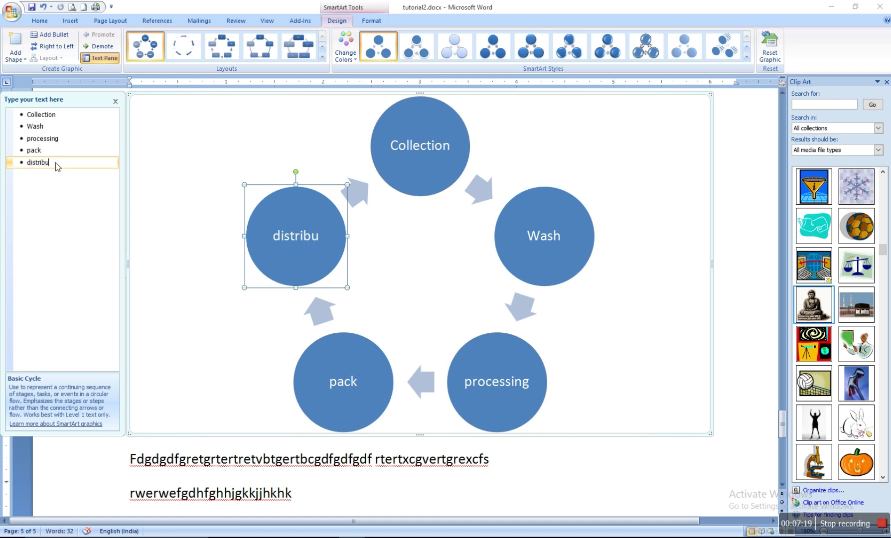
pyautogui.write('te')
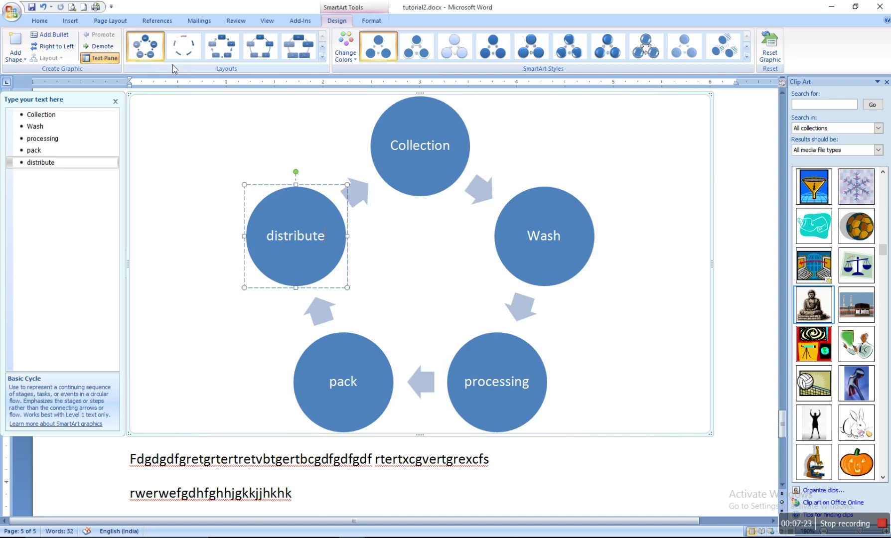
pyautogui.click(199, 147)
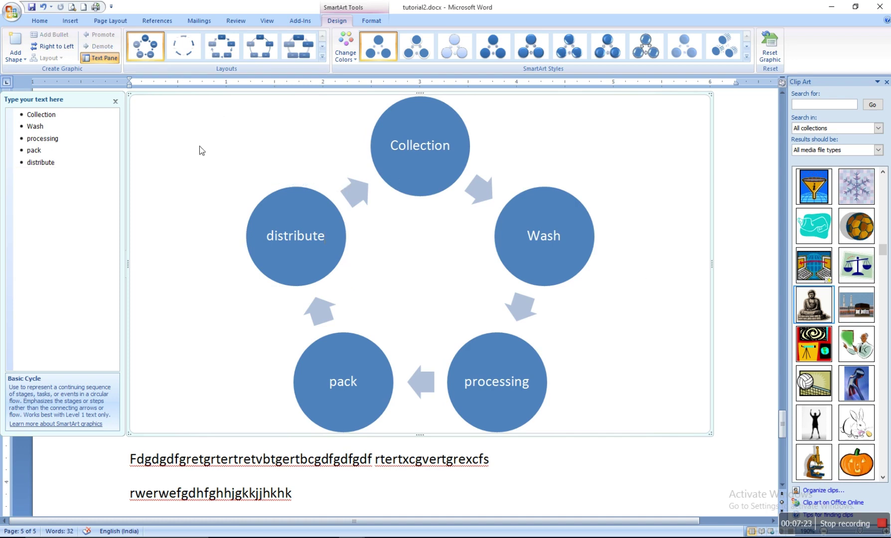
# Open the Insert Chart dialog from the Insert tab
pyautogui.click(372, 20)
pyautogui.click(337, 22)
pyautogui.click(70, 23)
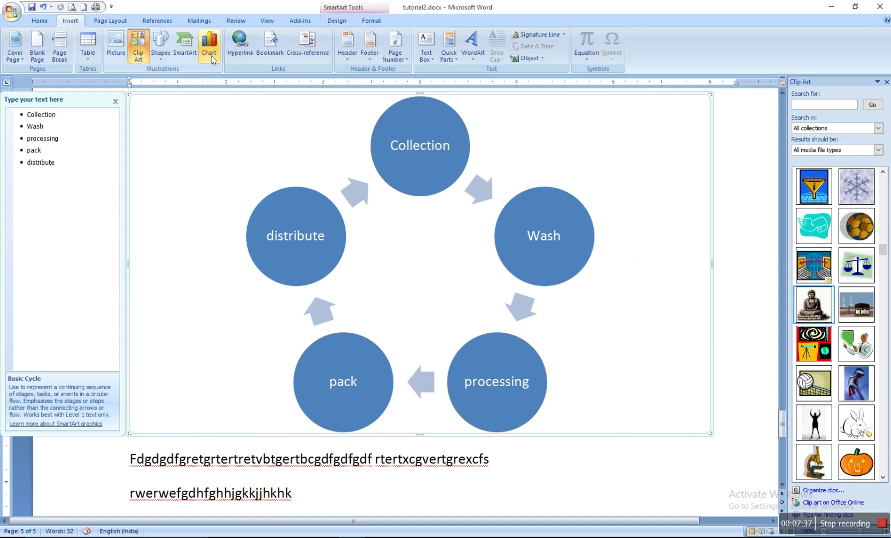
pyautogui.click(209, 47)
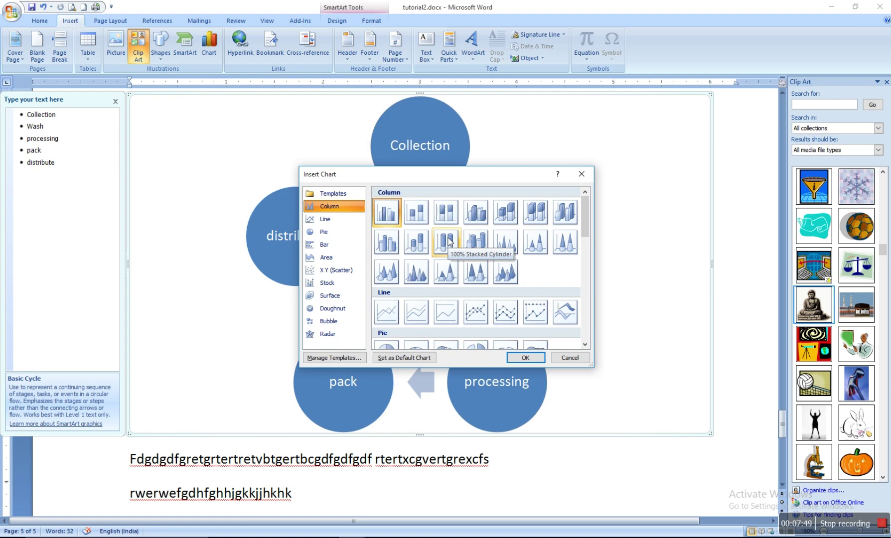
# Browse the bar, pie, area, scatter and other chart types, then select Stacked Column
pyautogui.click(340, 243)
pyautogui.click(340, 232)
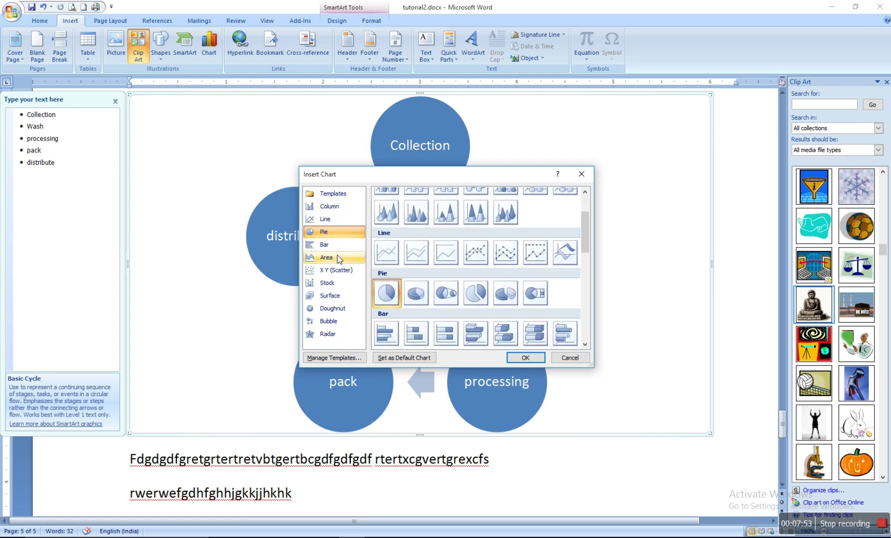
pyautogui.click(339, 258)
pyautogui.click(340, 272)
pyautogui.click(341, 284)
pyautogui.click(344, 309)
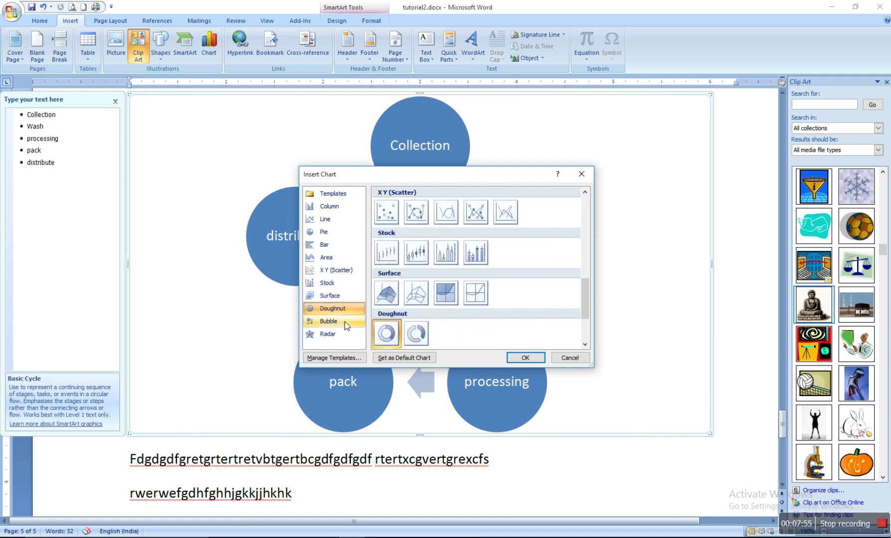
pyautogui.click(345, 323)
pyautogui.click(341, 244)
pyautogui.click(340, 206)
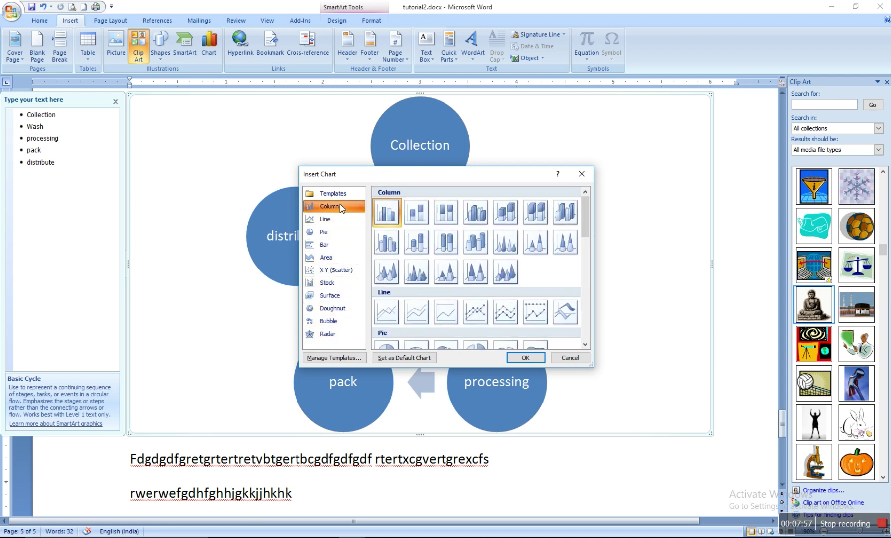
pyautogui.click(416, 214)
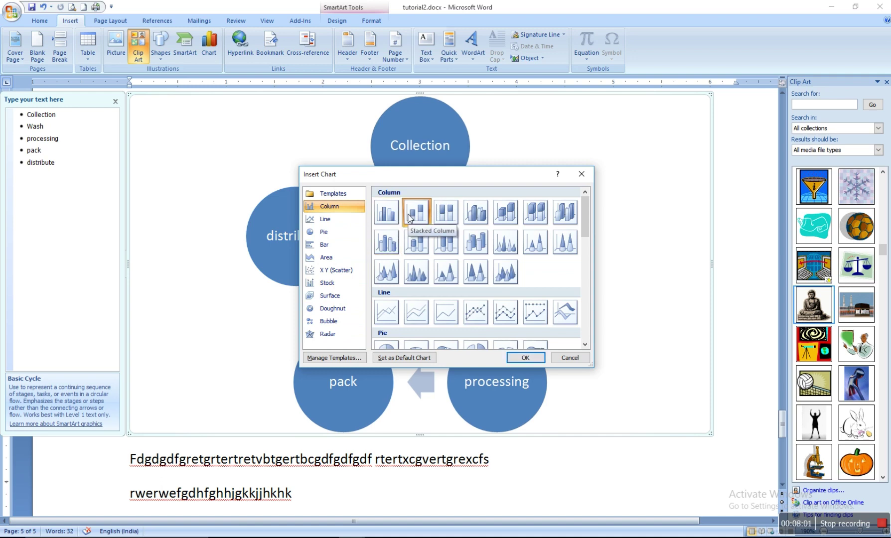
# Insert the stacked column chart and hide the Clip Art pane
pyautogui.click(534, 360)
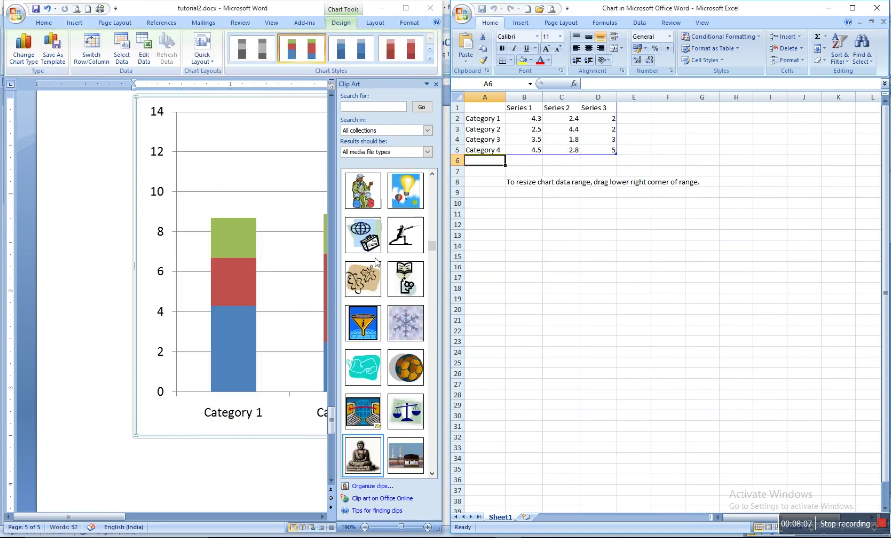
pyautogui.click(436, 85)
pyautogui.click(436, 86)
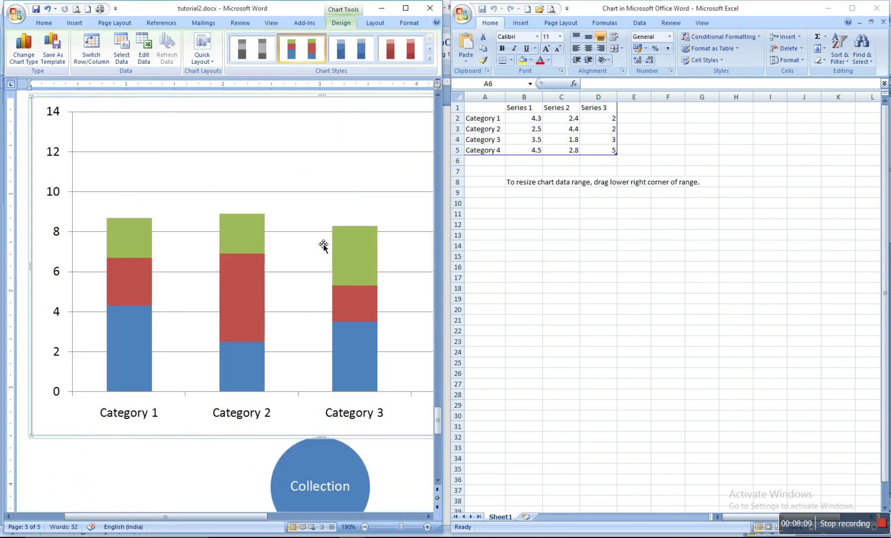
# Delete the Series 1 and Series 2 columns from the chart's Excel data sheet
pyautogui.click(534, 103)
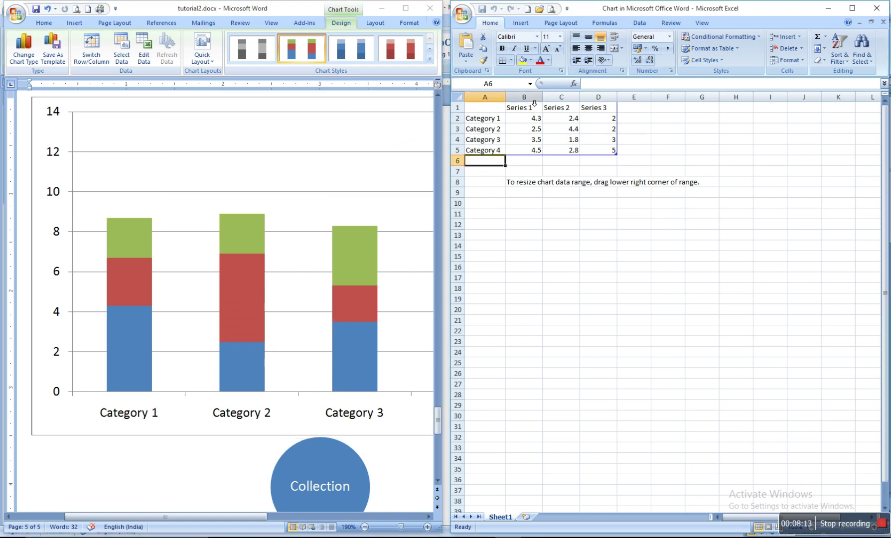
pyautogui.moveTo(534, 103); pyautogui.dragTo(567, 109)
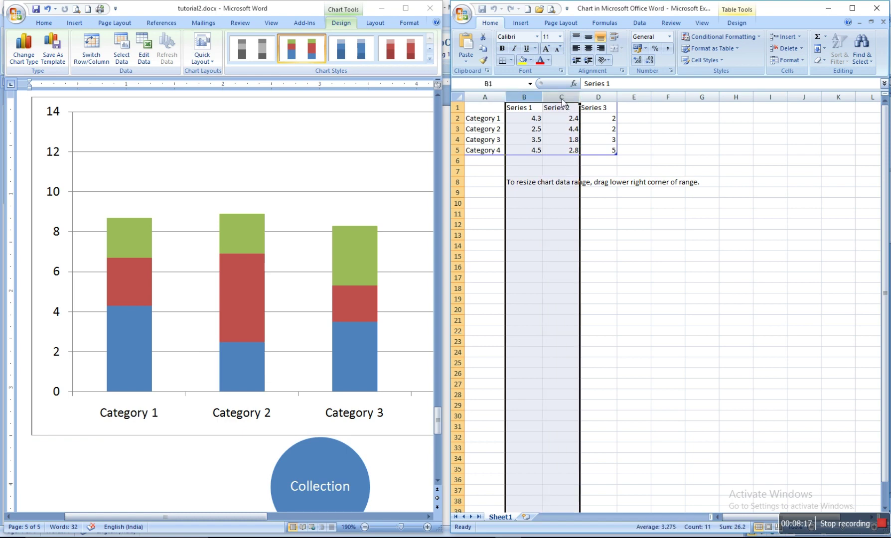
pyautogui.rightClick(562, 98)
pyautogui.click(597, 165)
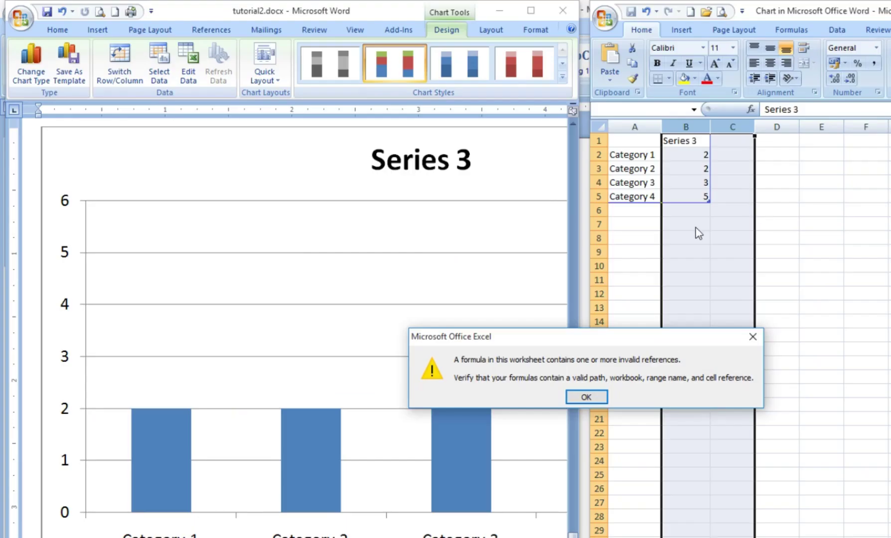
# Set the Category 1 and Category 2 values to 10 and 8, dismissing the warnings
pyautogui.click(587, 397)
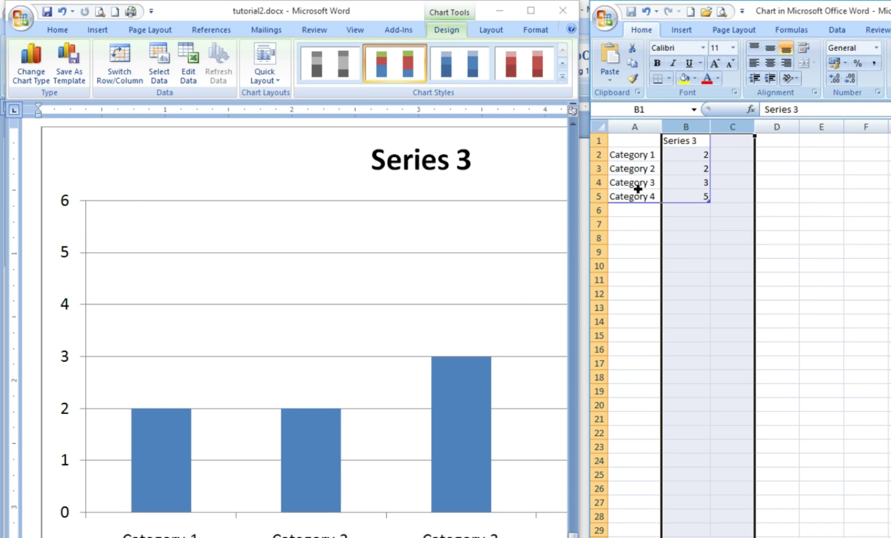
pyautogui.click(685, 159)
pyautogui.write('10')
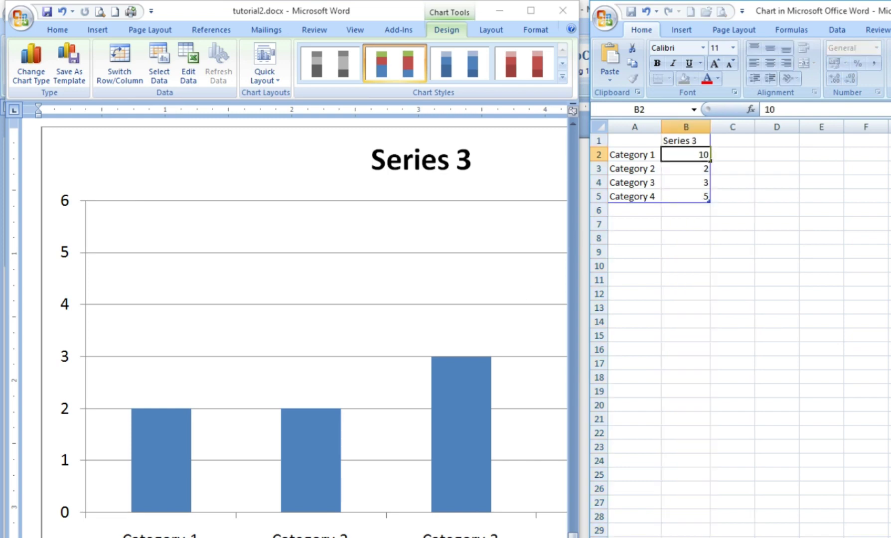
pyautogui.press('Return')
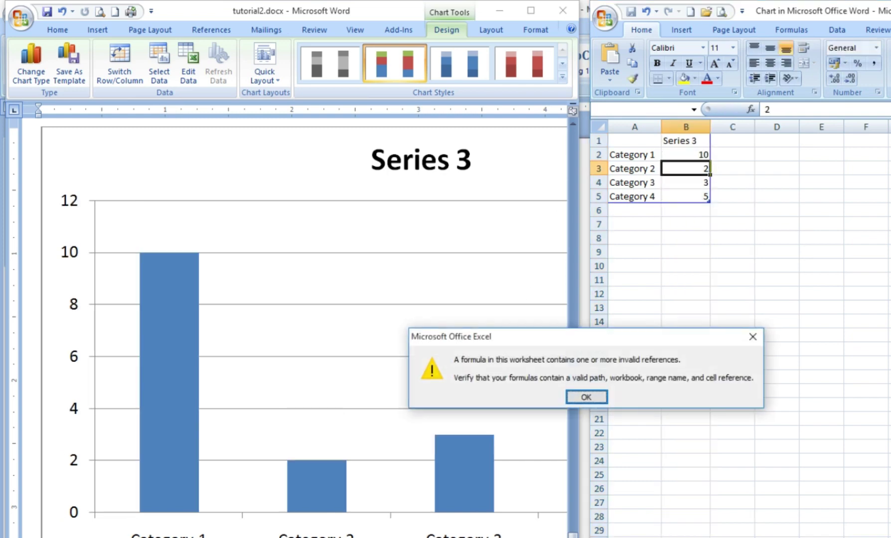
pyautogui.click(591, 397)
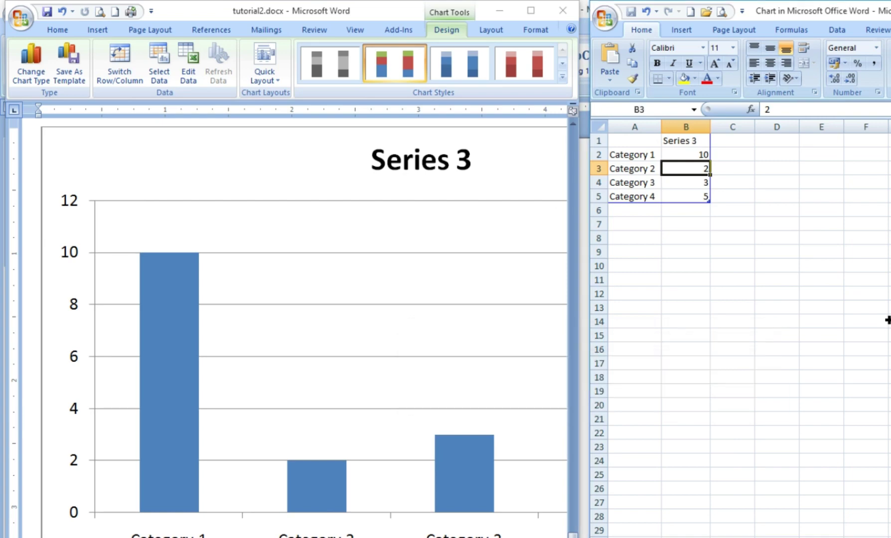
pyautogui.write('8')
pyautogui.press('Return')
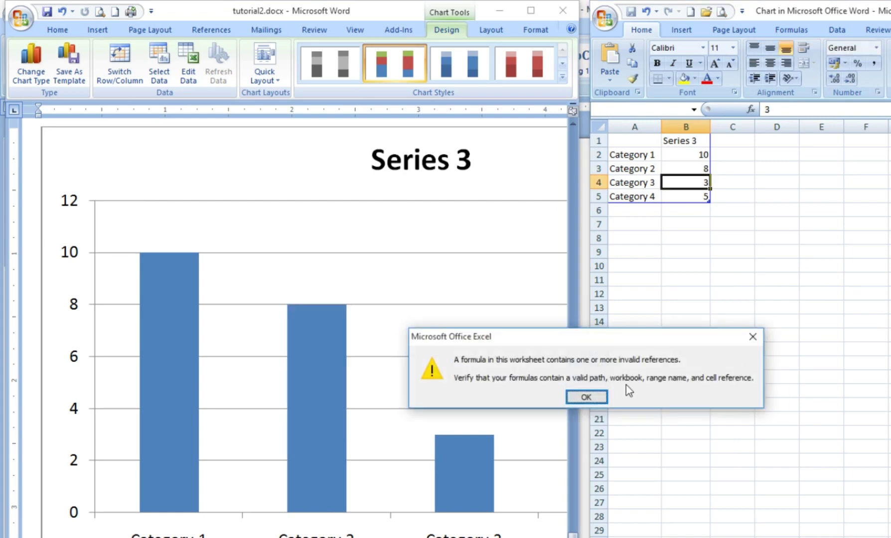
# Set Category 3's value to 7 and select the Category 1 label in cell A2
pyautogui.click(597, 399)
pyautogui.write('7')
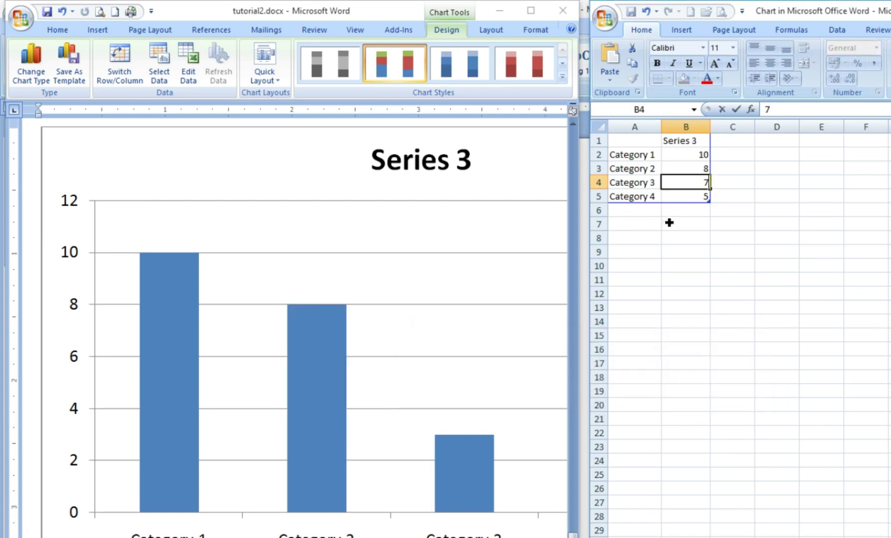
pyautogui.press('Return')
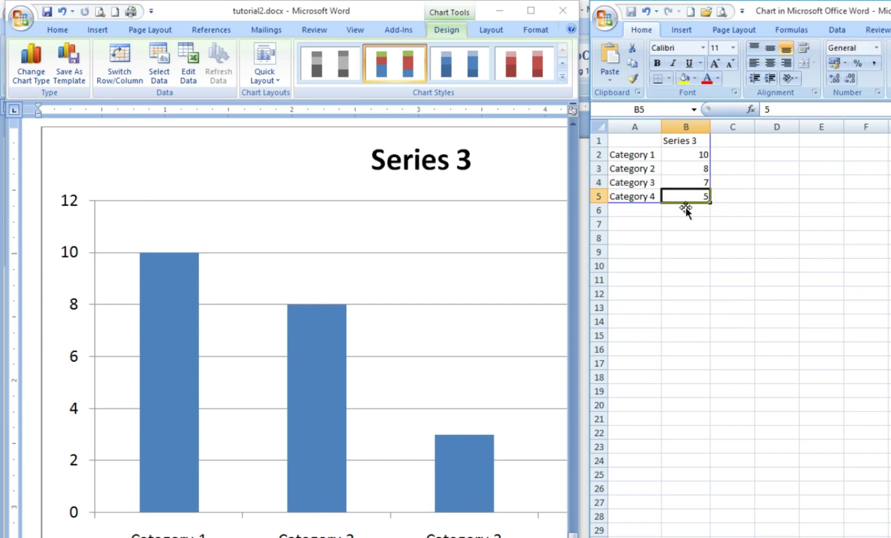
pyautogui.click(587, 397)
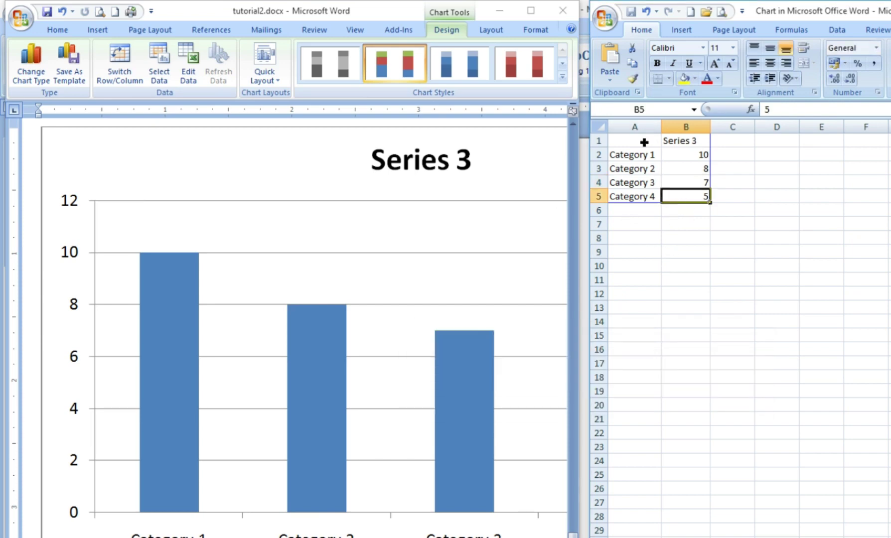
pyautogui.click(640, 168)
pyautogui.click(644, 156)
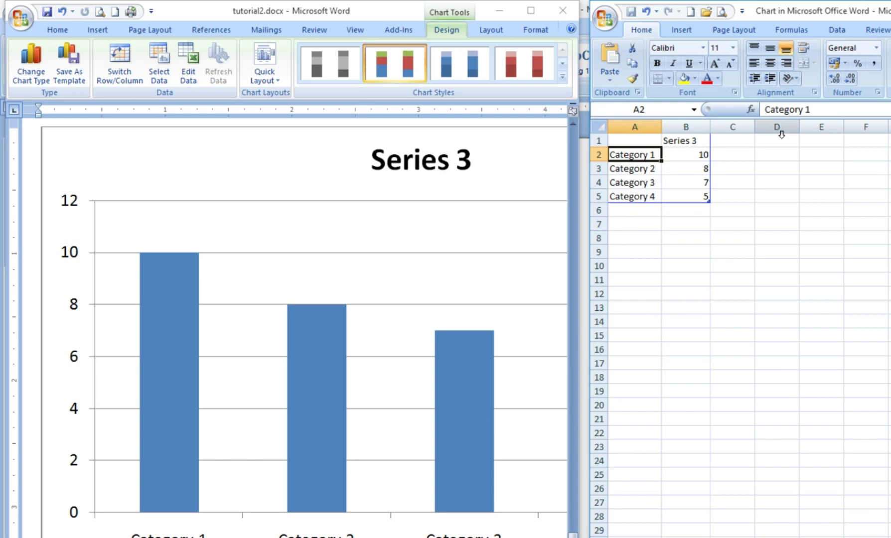
# Rename the categories in A2:A5 to January, Feb, March and April
pyautogui.write('J')
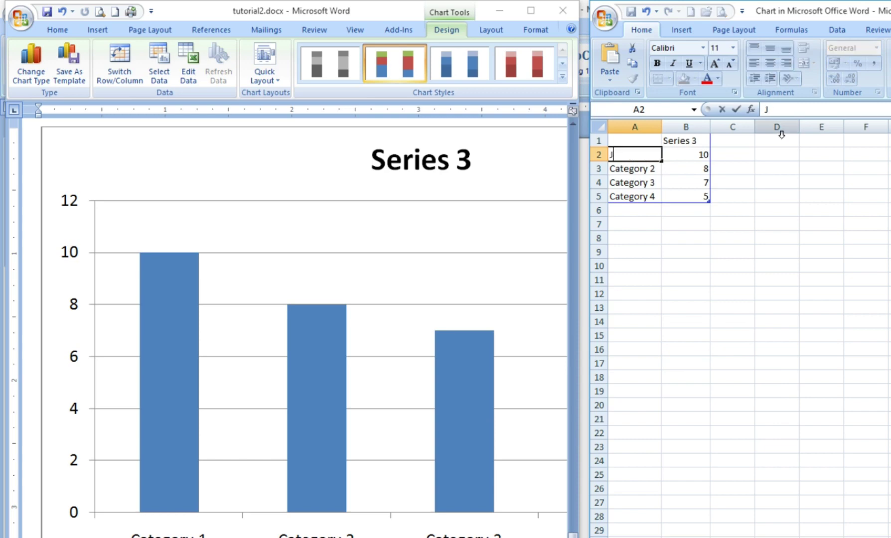
pyautogui.write('anuary')
pyautogui.press('Return')
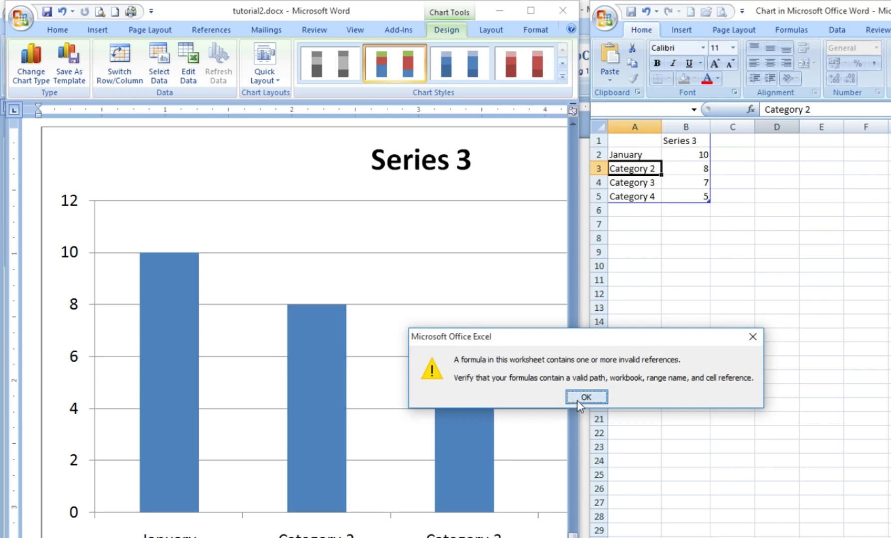
pyautogui.click(578, 399)
pyautogui.write('Feb')
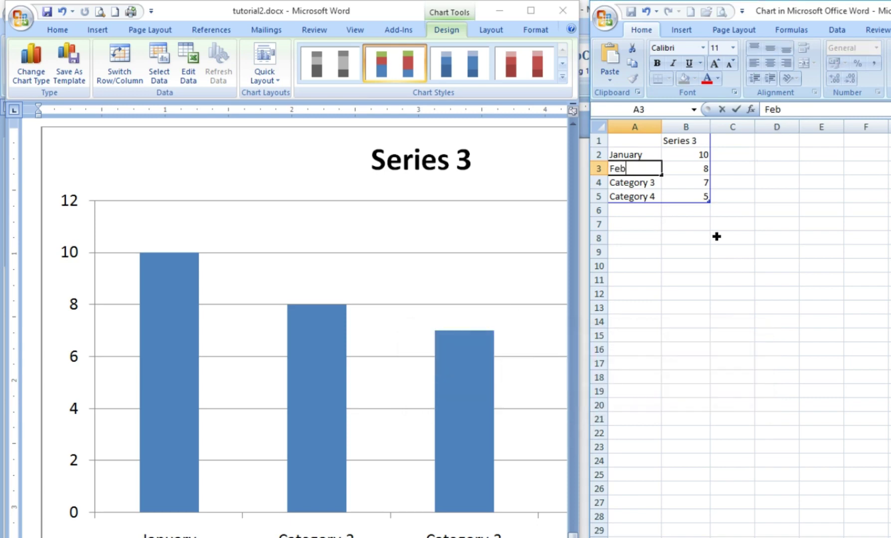
pyautogui.click(648, 187)
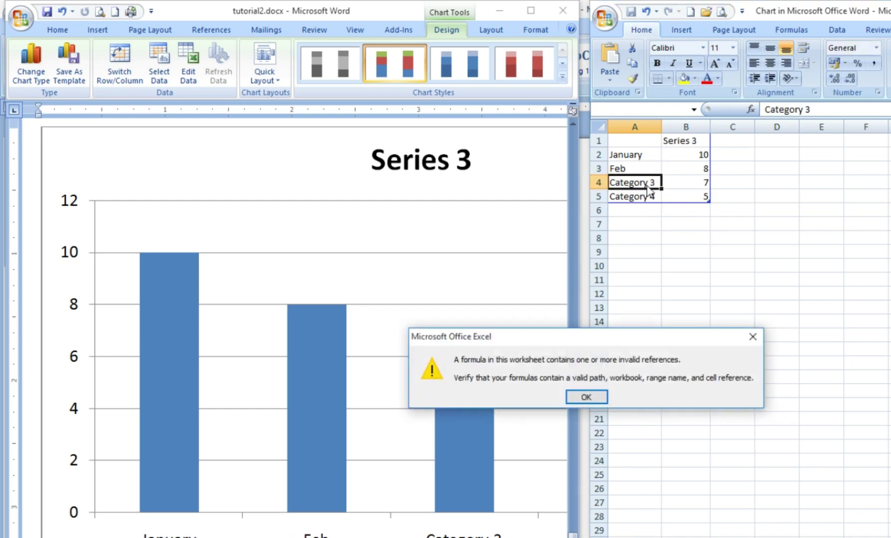
pyautogui.click(585, 397)
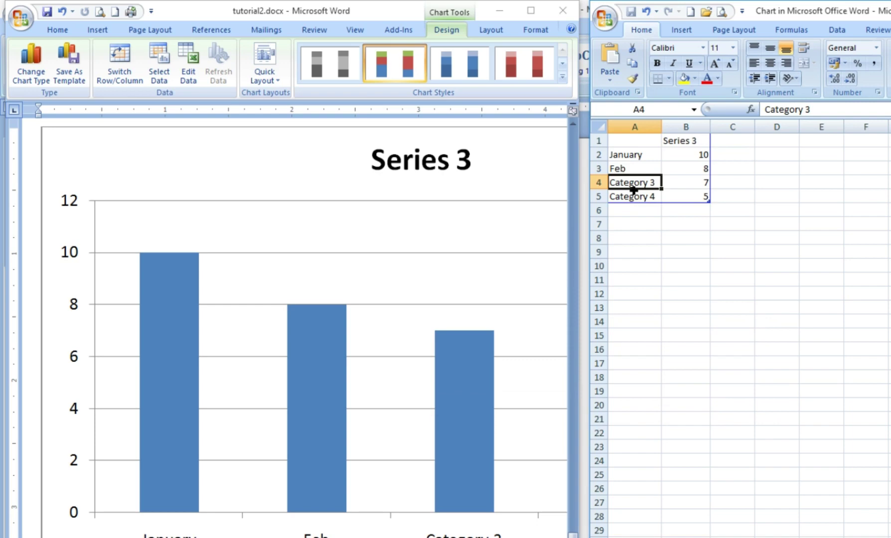
pyautogui.write('Mar')
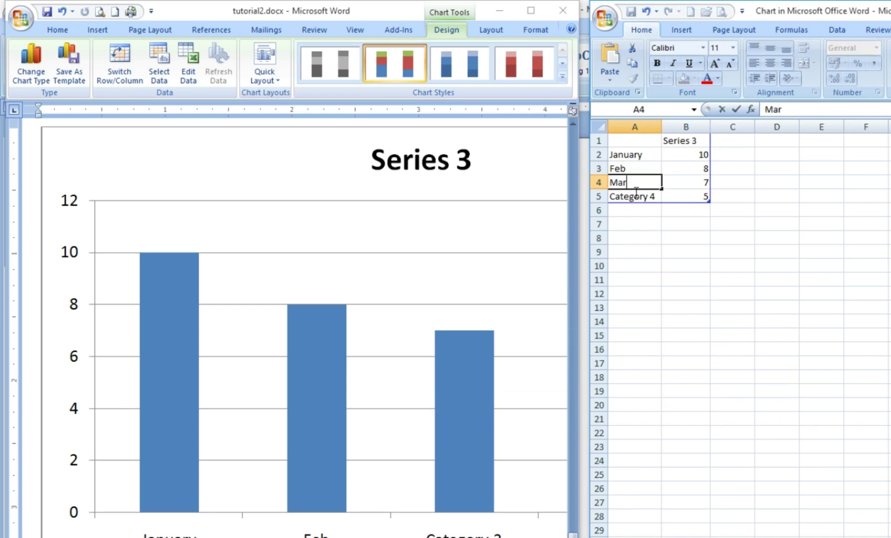
pyautogui.write('ch')
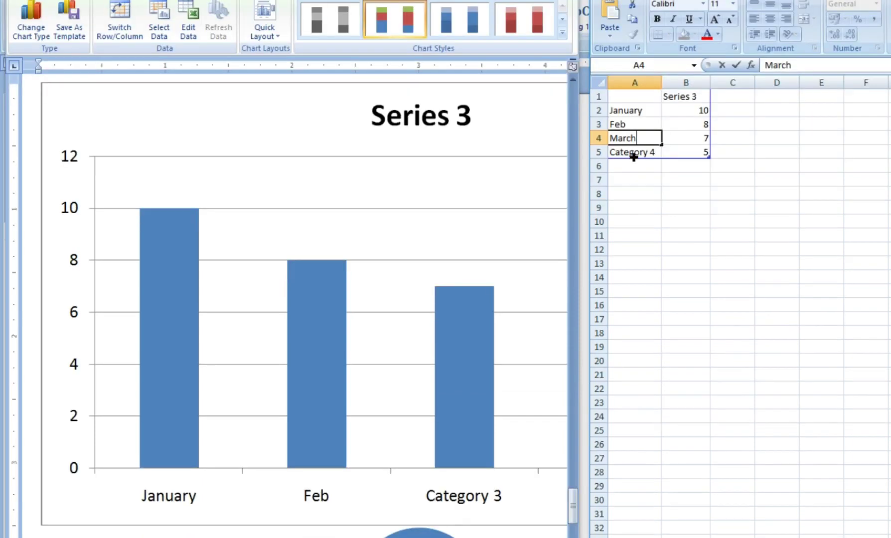
pyautogui.click(634, 195)
pyautogui.click(597, 351)
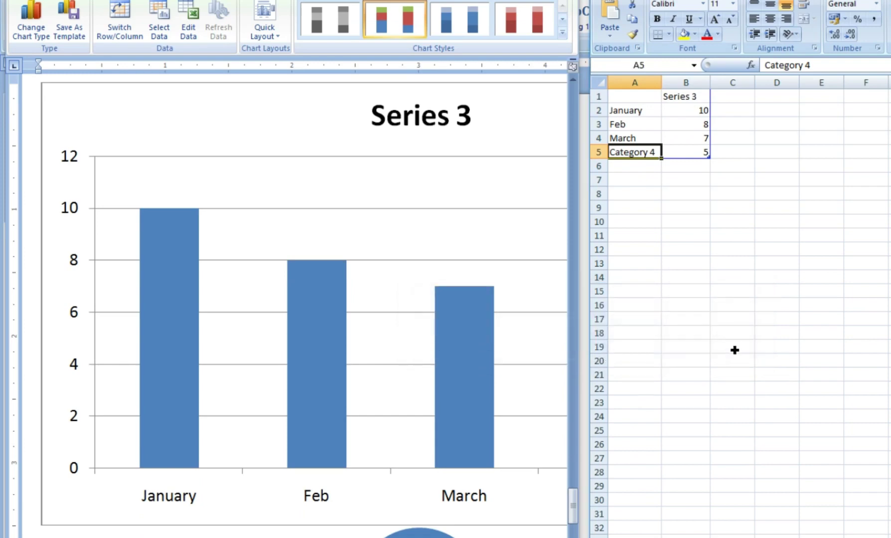
pyautogui.write('April')
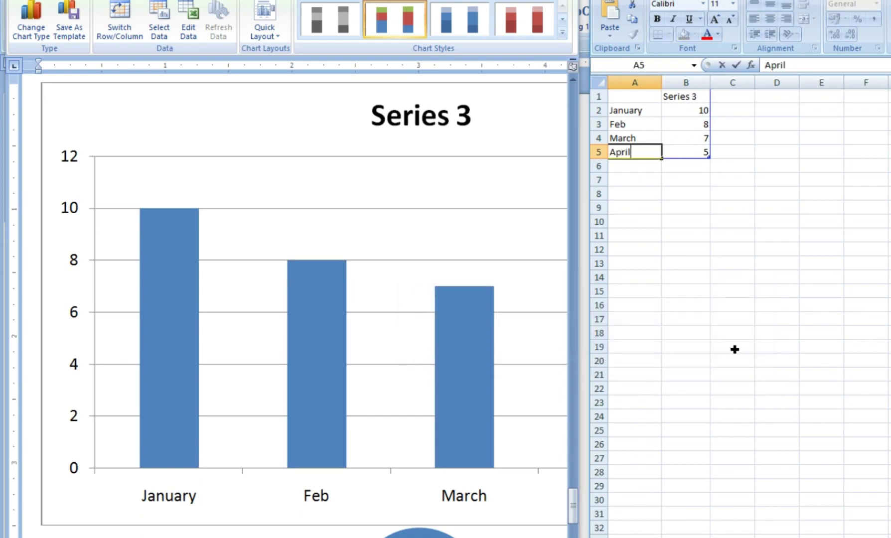
pyautogui.press('Return')
pyautogui.click(588, 353)
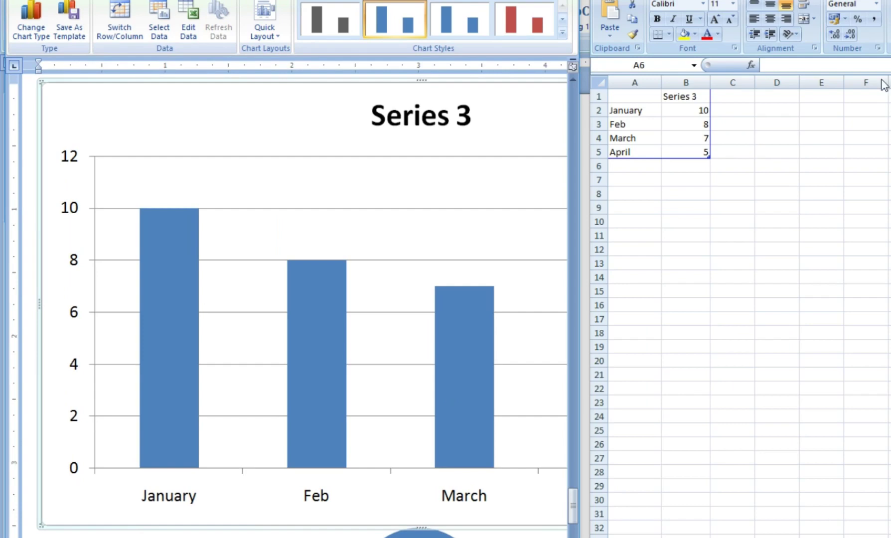
# Set April's value in cell B5 to 12
pyautogui.click(696, 153)
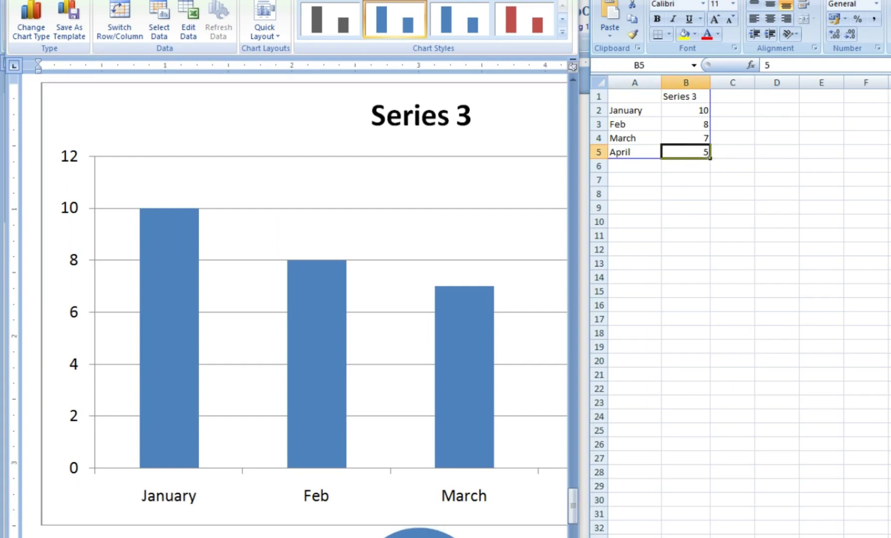
pyautogui.write('12')
pyautogui.press('Return')
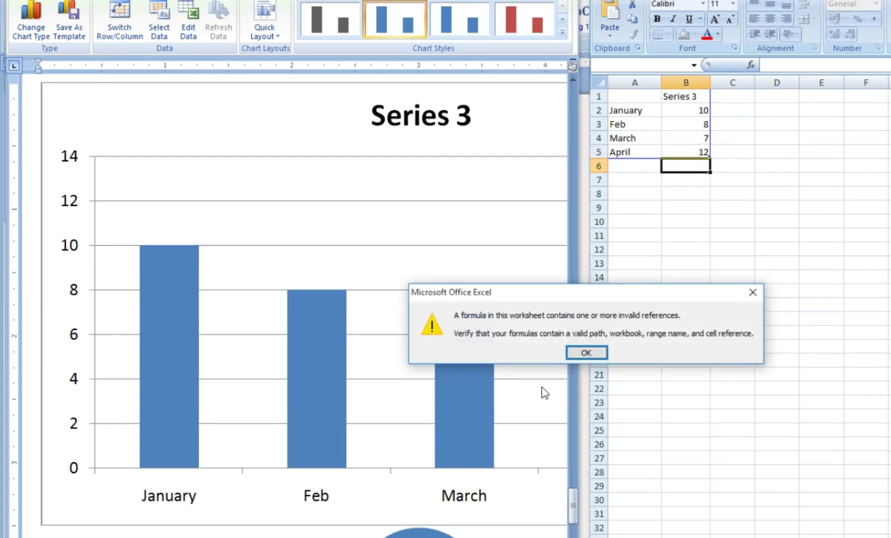
pyautogui.click(583, 353)
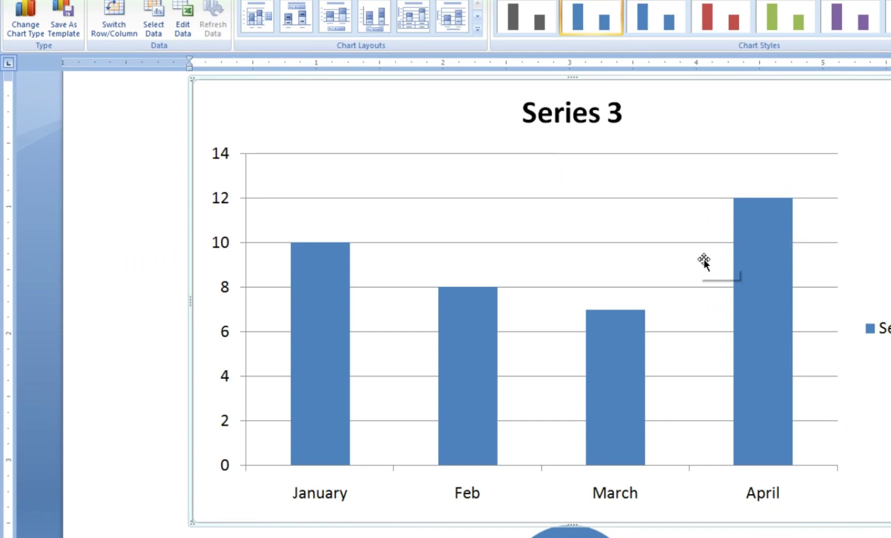
# Select the chart's Series 3, narrow the selection to the Feb bar, then go to Insert
pyautogui.click(618, 375)
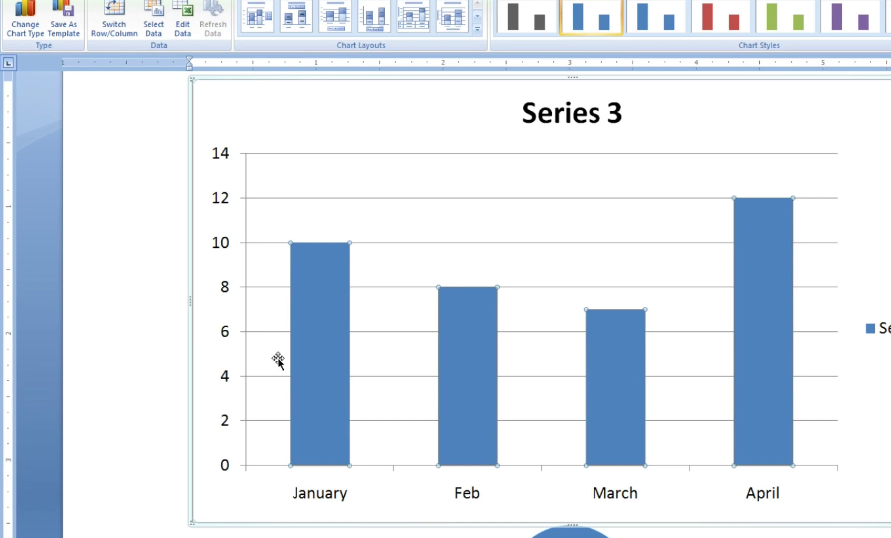
pyautogui.click(304, 349)
pyautogui.click(456, 359)
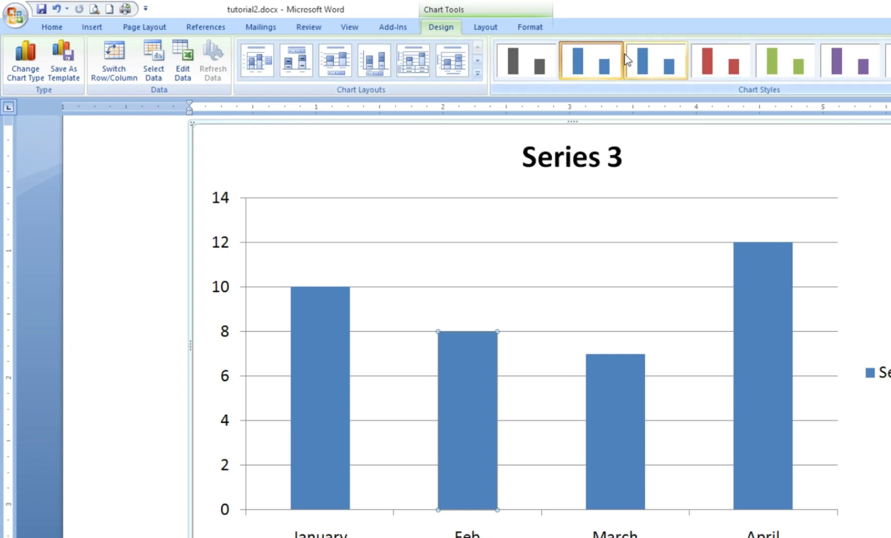
pyautogui.click(104, 24)
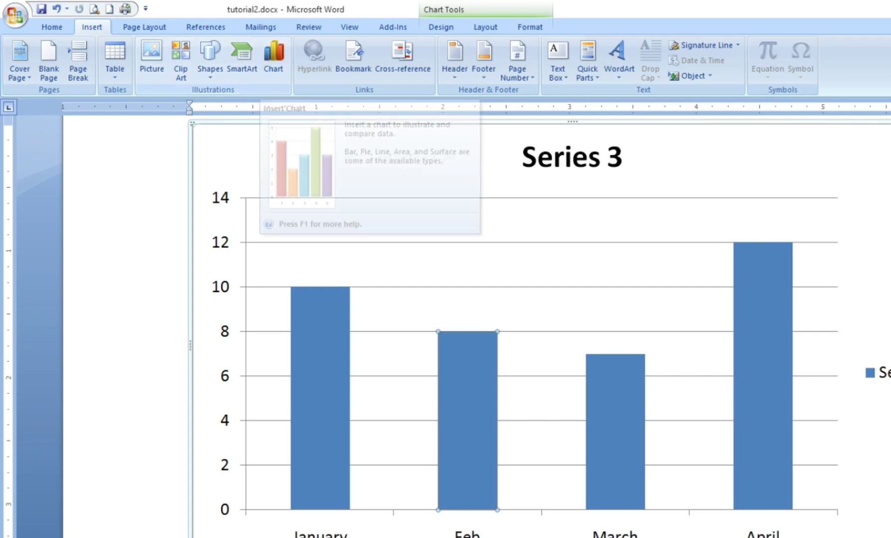
# Undo the chart, type a name on the first line, and cancel the Hyperlink dialog unlinked
pyautogui.hotkey('ctrl', 'z')
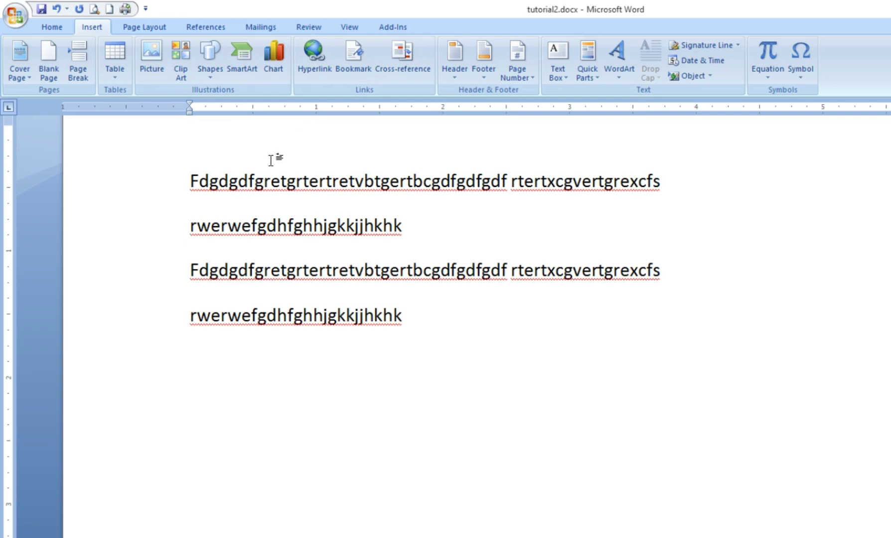
pyautogui.write('Kamal')
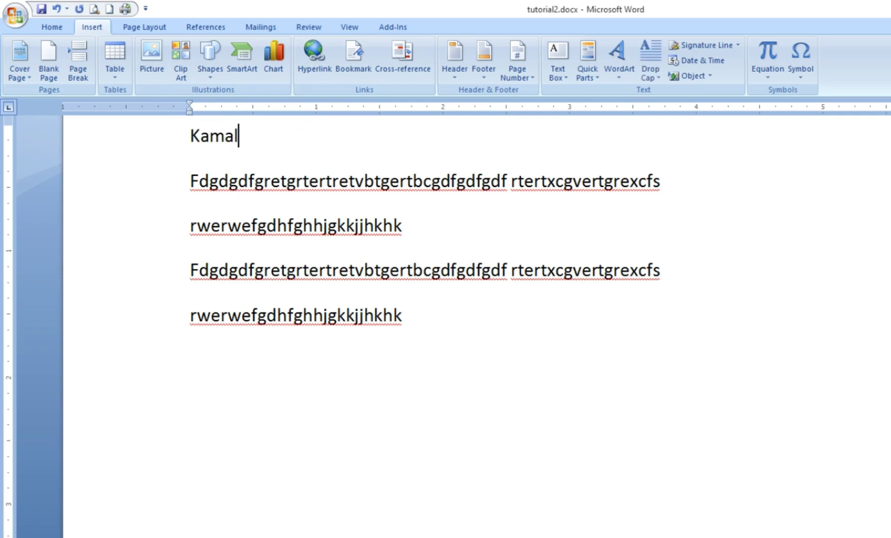
pyautogui.moveTo(191, 135); pyautogui.dragTo(247, 134)
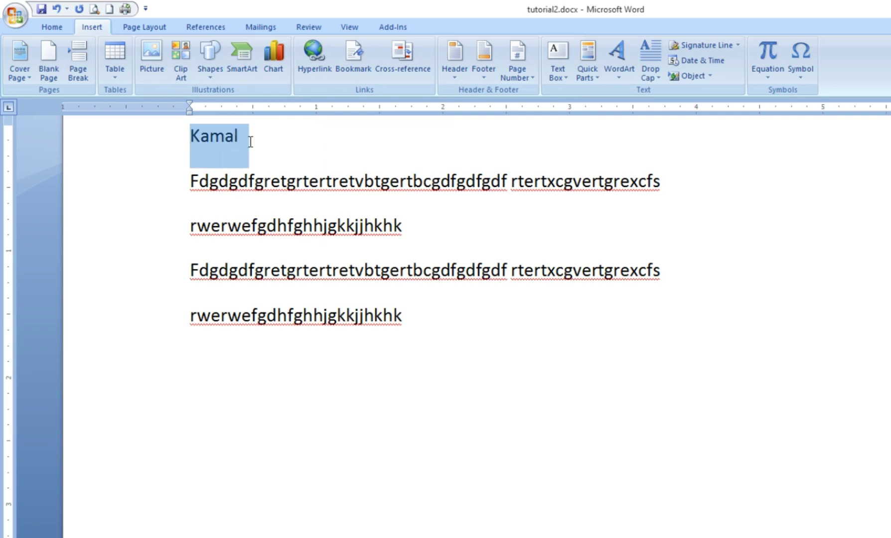
pyautogui.click(310, 60)
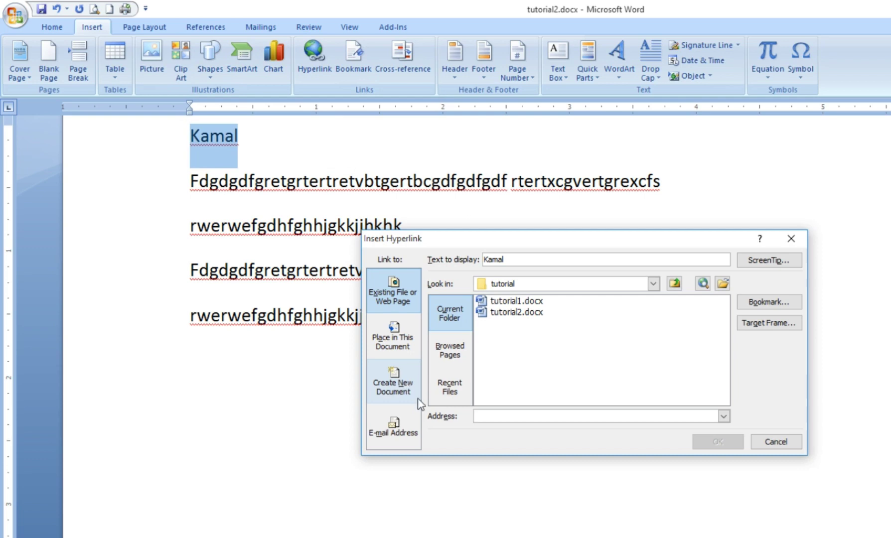
pyautogui.click(791, 442)
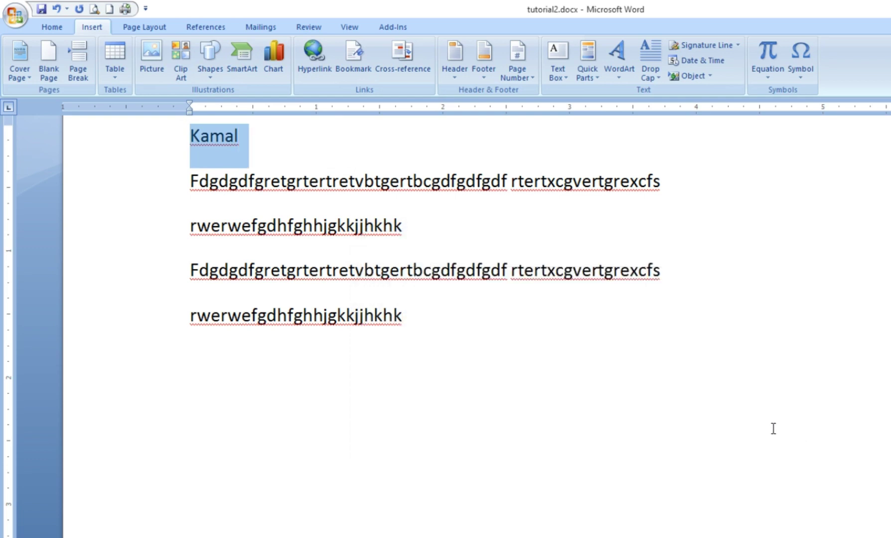
pyautogui.click(292, 149)
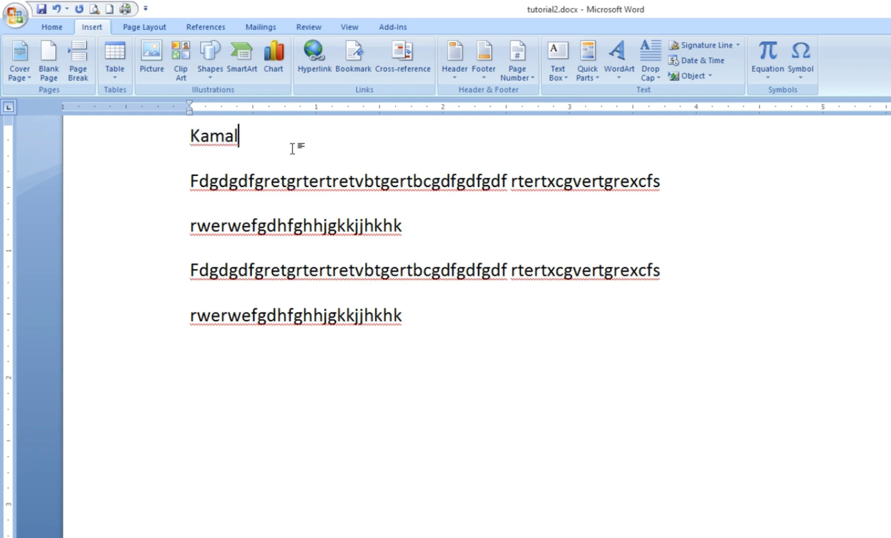
pyautogui.click(352, 59)
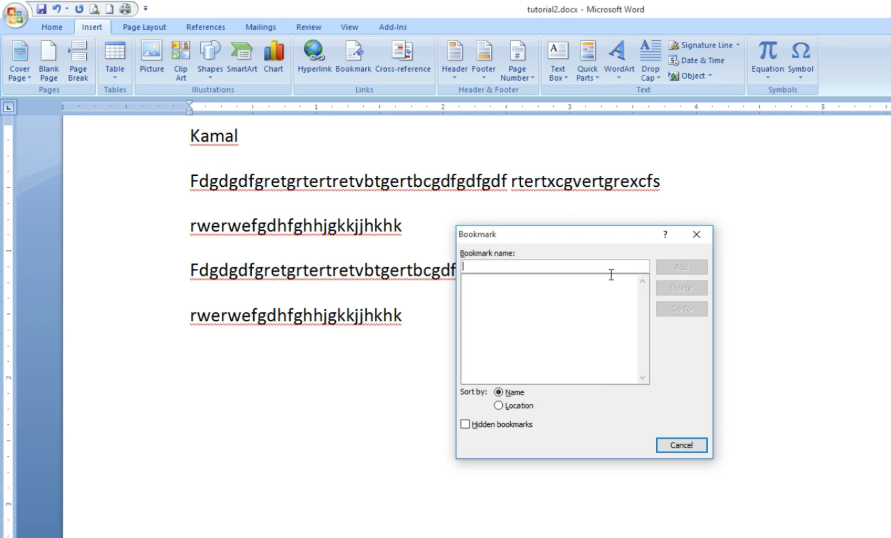
pyautogui.click(703, 445)
pyautogui.click(427, 233)
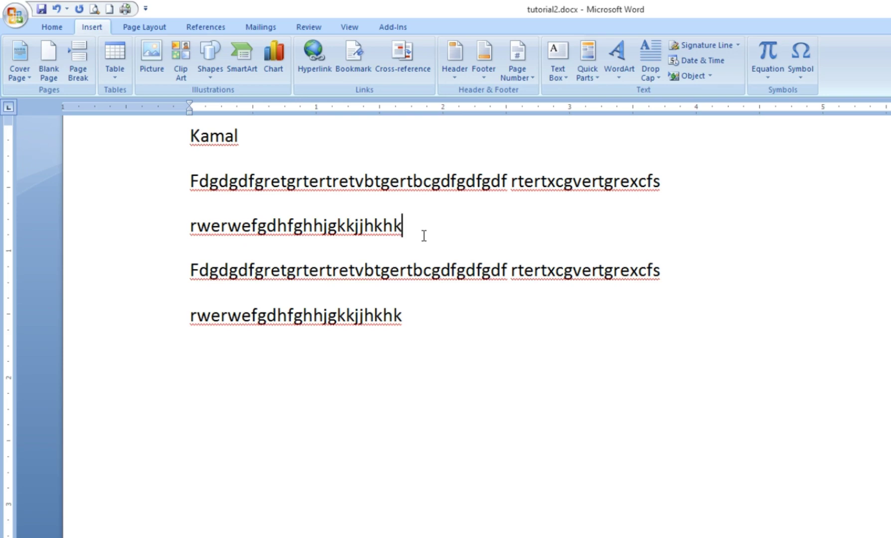
pyautogui.click(404, 54)
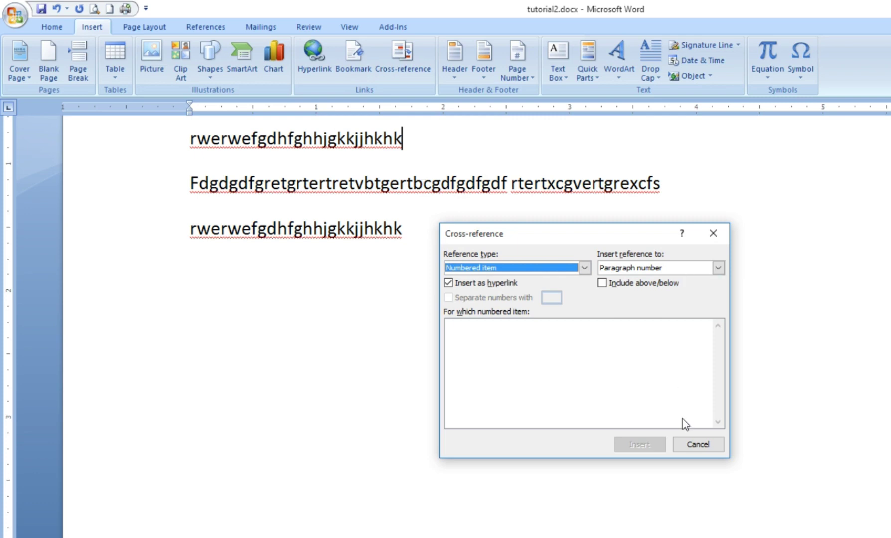
pyautogui.click(696, 444)
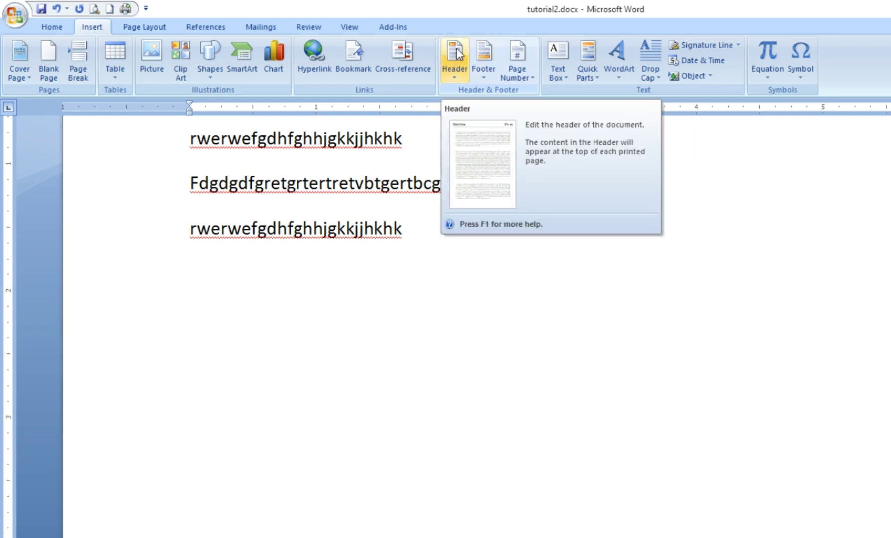
# Open the Header gallery and browse the Blank, Alphabet, Annual and Austere designs
pyautogui.scroll(1, 468, 77)
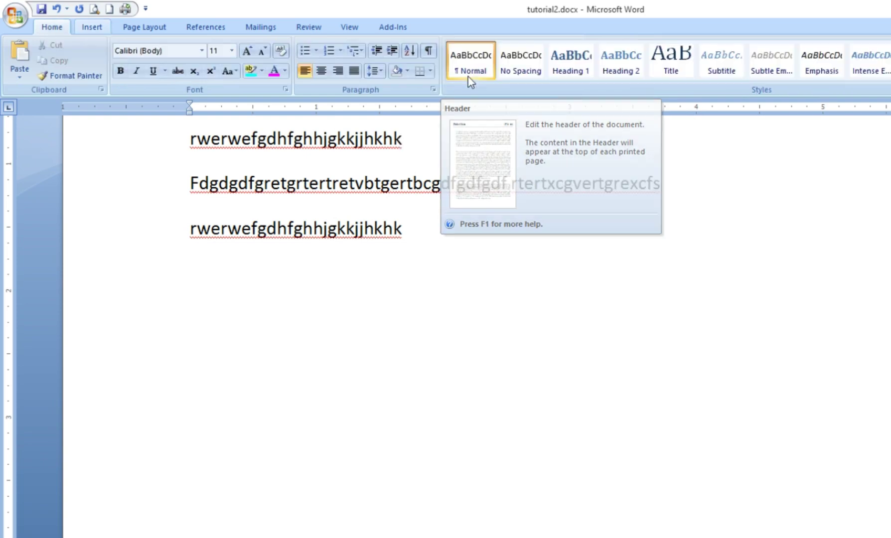
pyautogui.click(92, 27)
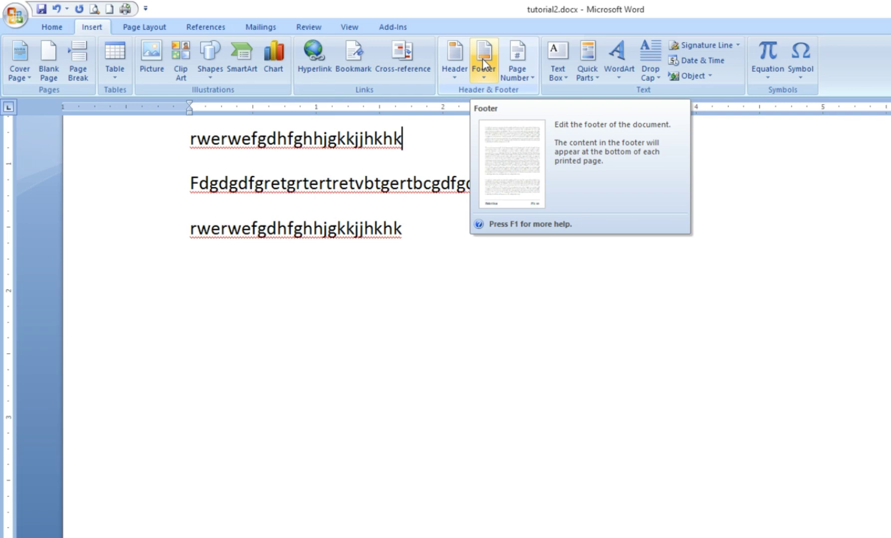
pyautogui.click(456, 74)
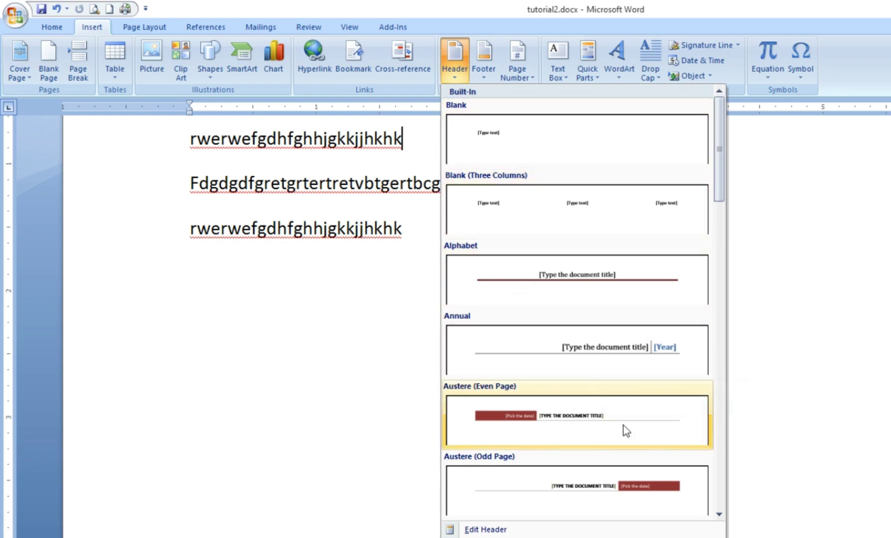
pyautogui.scroll(-3, 625, 421)
pyautogui.scroll(-3, 606, 364)
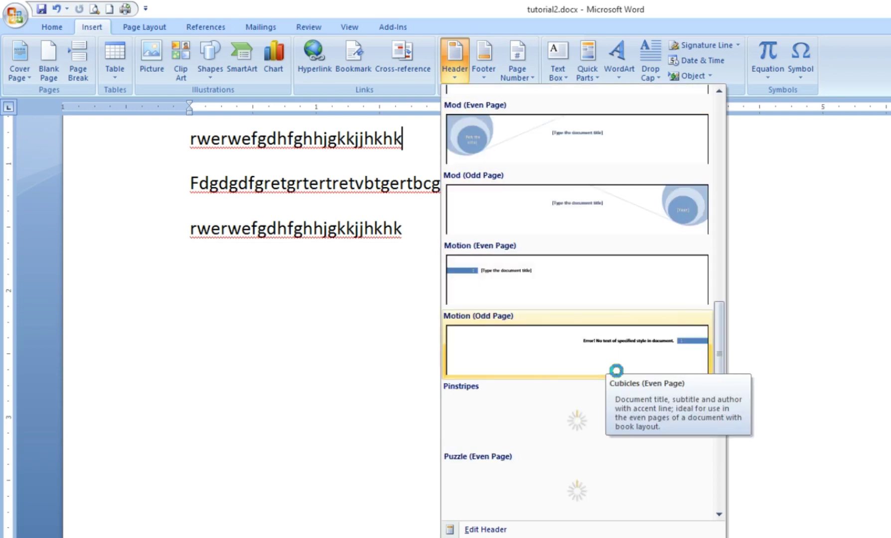
pyautogui.scroll(5, 605, 357)
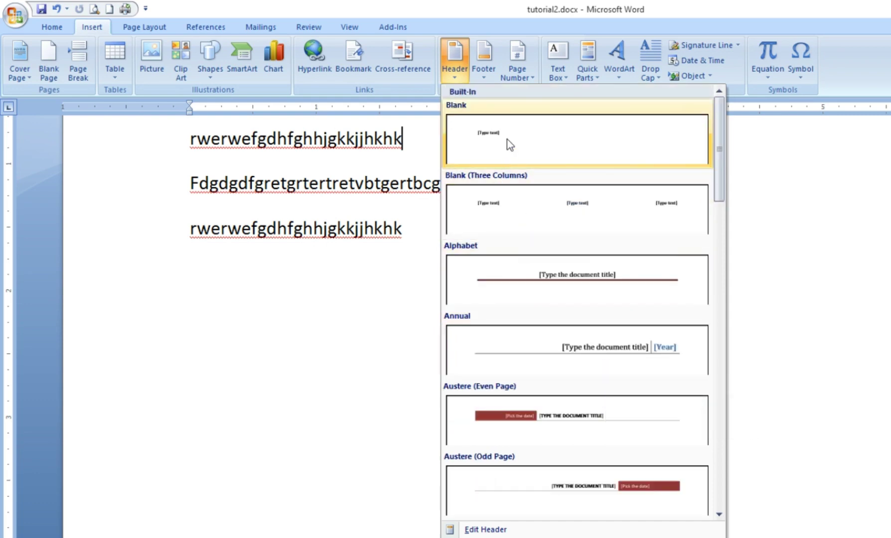
# Insert the Alphabet header with the title 'Tutorial Video' and return to the body
pyautogui.click(551, 286)
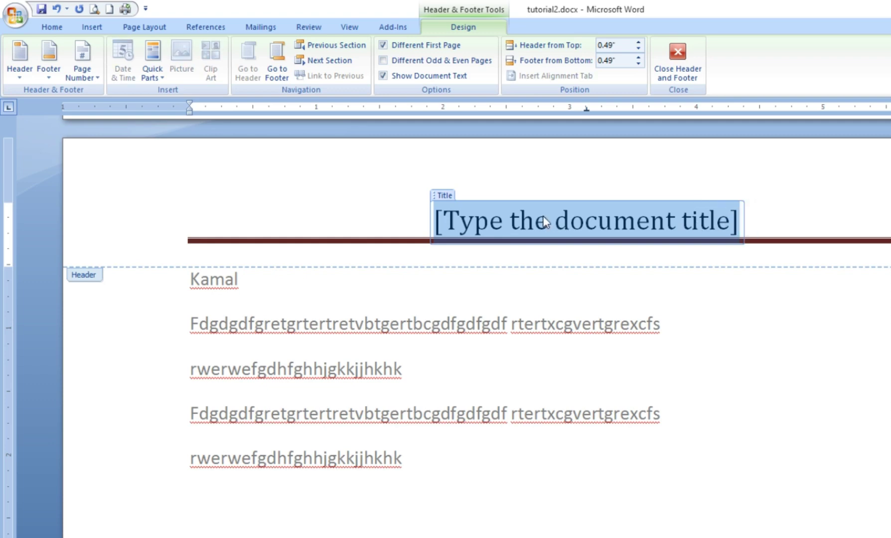
pyautogui.write('Tutorial Video')
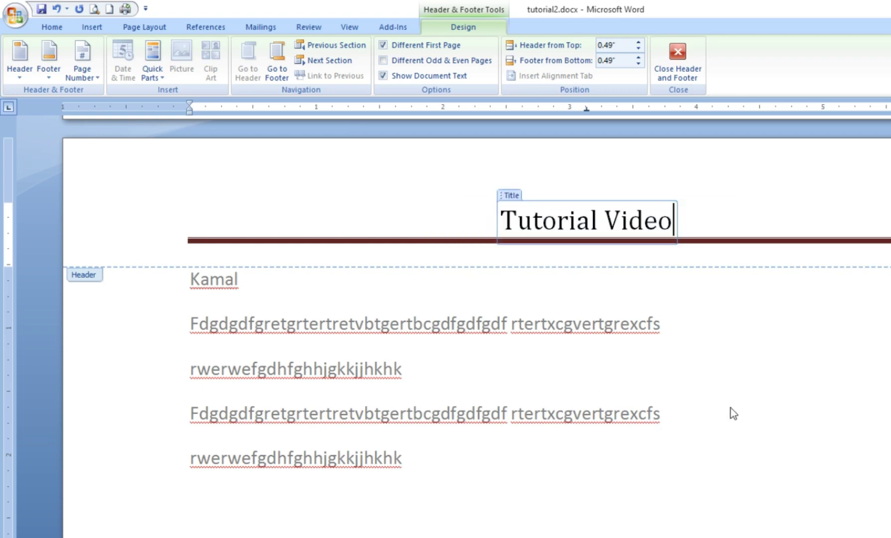
pyautogui.doubleClick(742, 392)
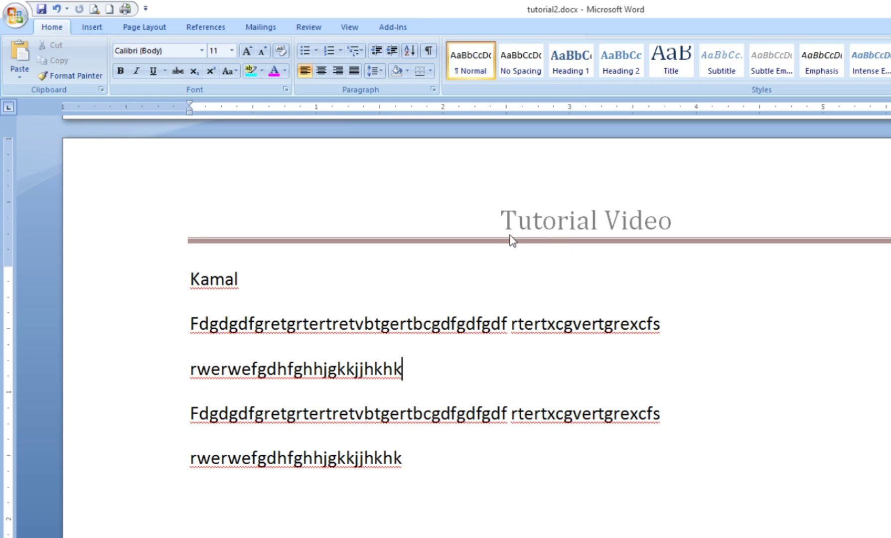
# Reopen the header for editing, then close it again and return to the body text
pyautogui.click(648, 280)
pyautogui.doubleClick(550, 223)
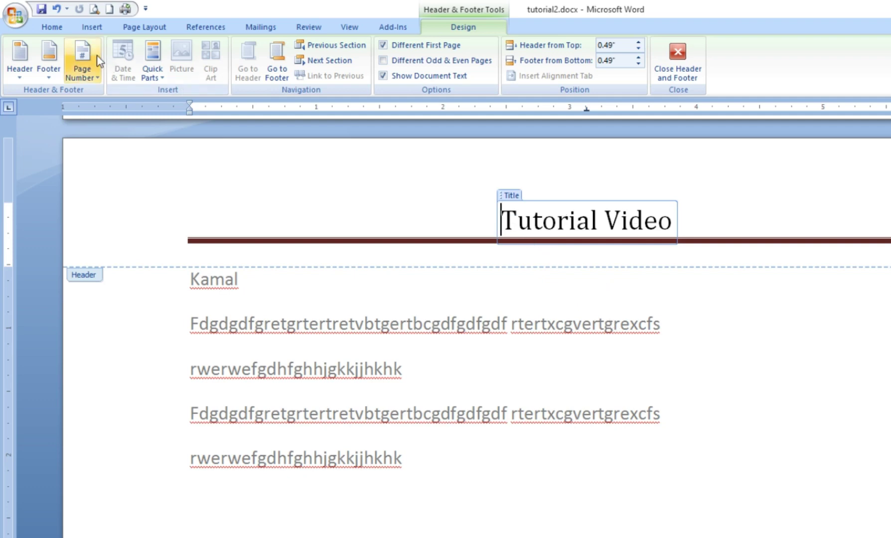
pyautogui.click(74, 21)
pyautogui.doubleClick(433, 273)
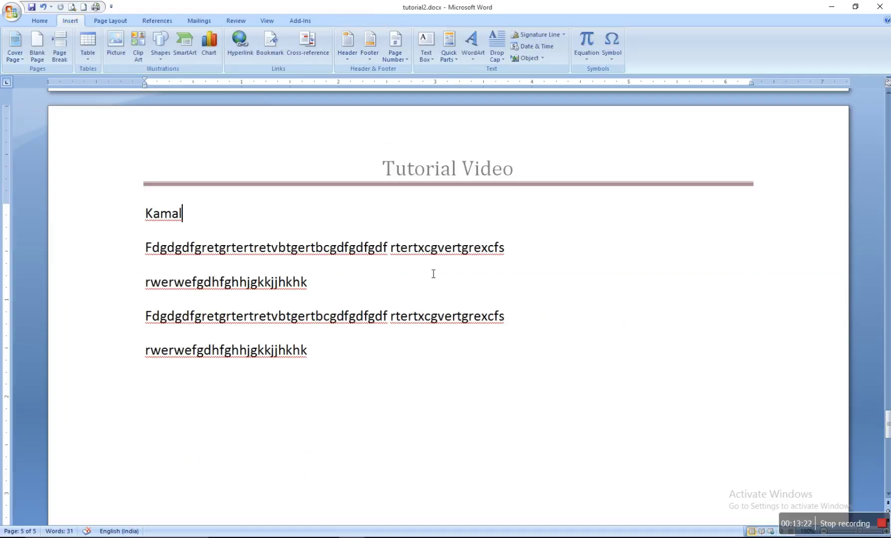
# Add the Alphabet footer reading 'Sample Video', then show the Page Number placement options
pyautogui.click(370, 48)
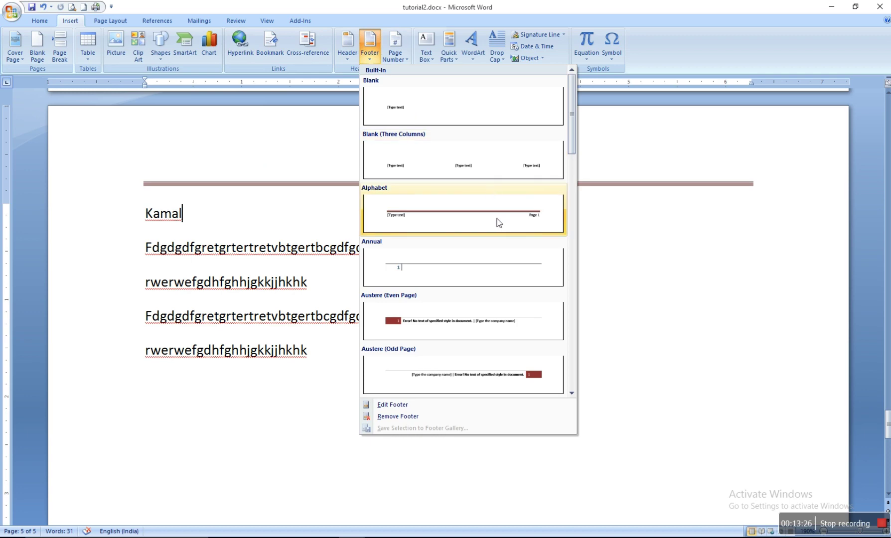
pyautogui.click(417, 215)
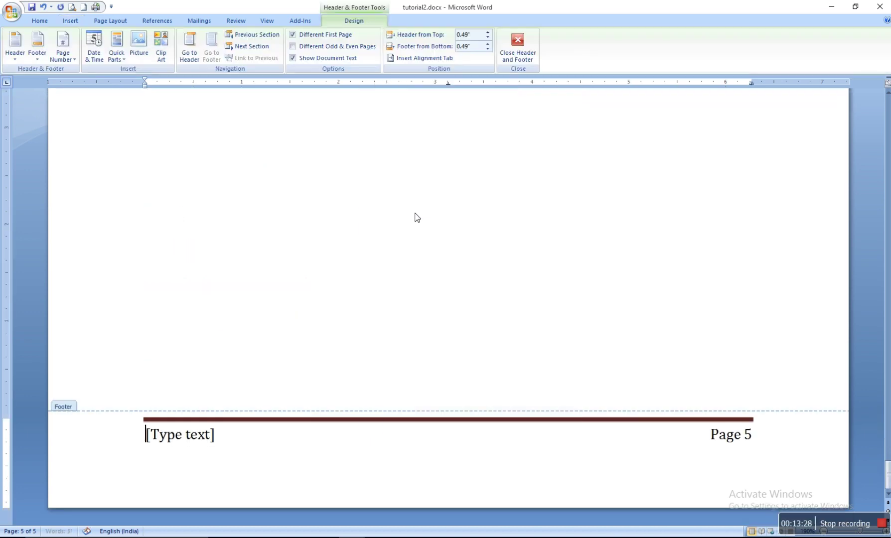
pyautogui.click(220, 441)
pyautogui.click(189, 443)
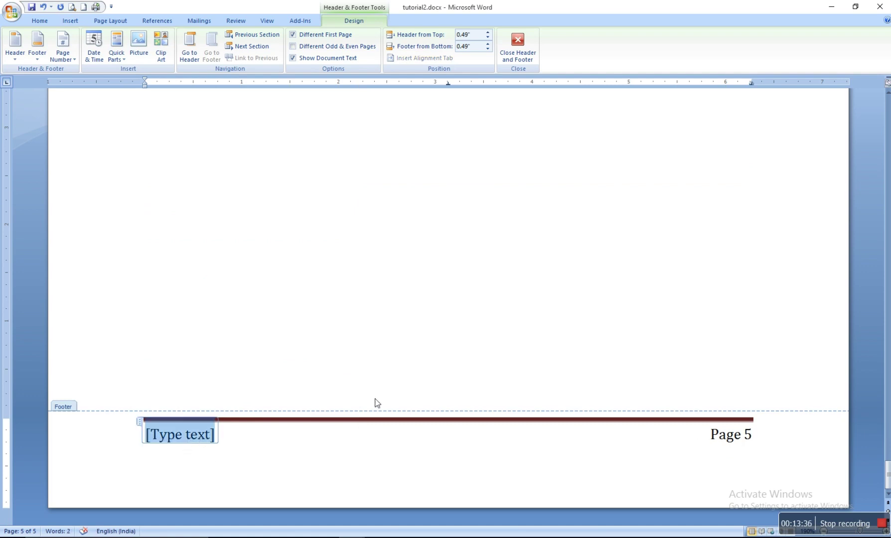
pyautogui.write('Sa')
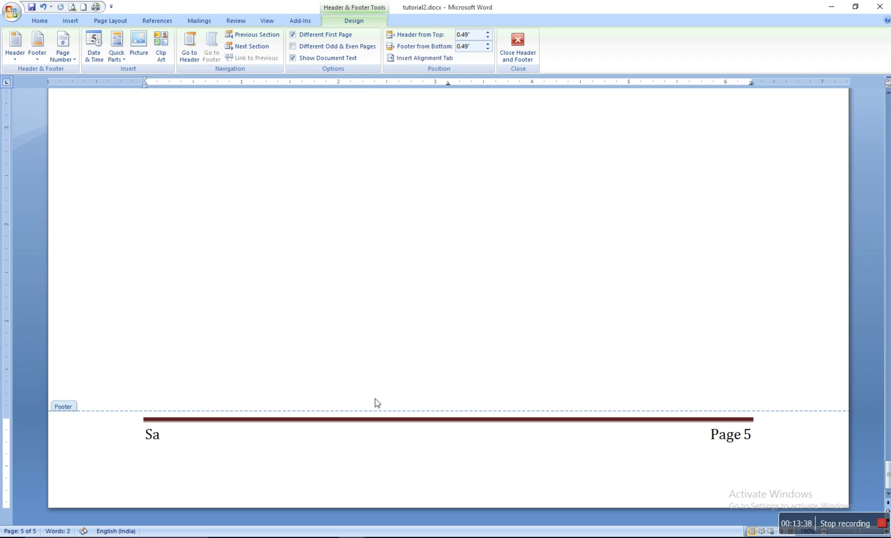
pyautogui.write('mple Video')
pyautogui.click(518, 50)
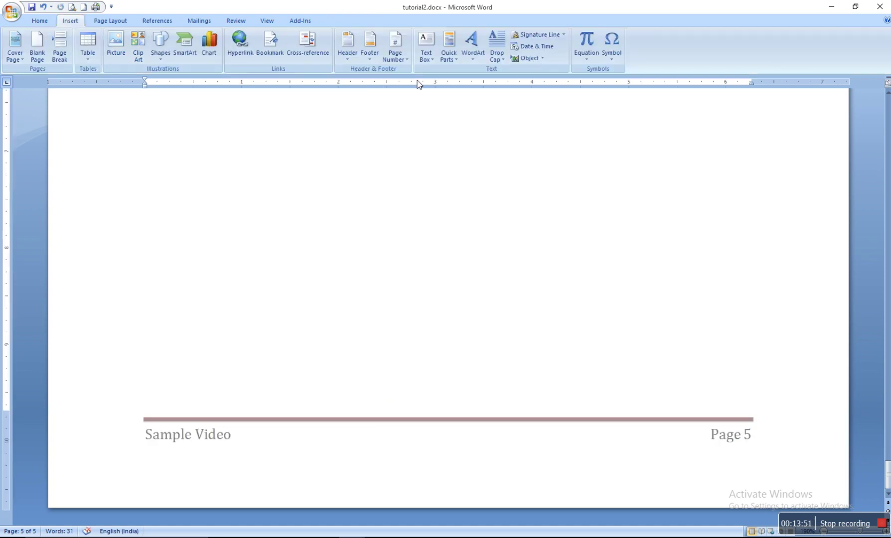
pyautogui.click(405, 55)
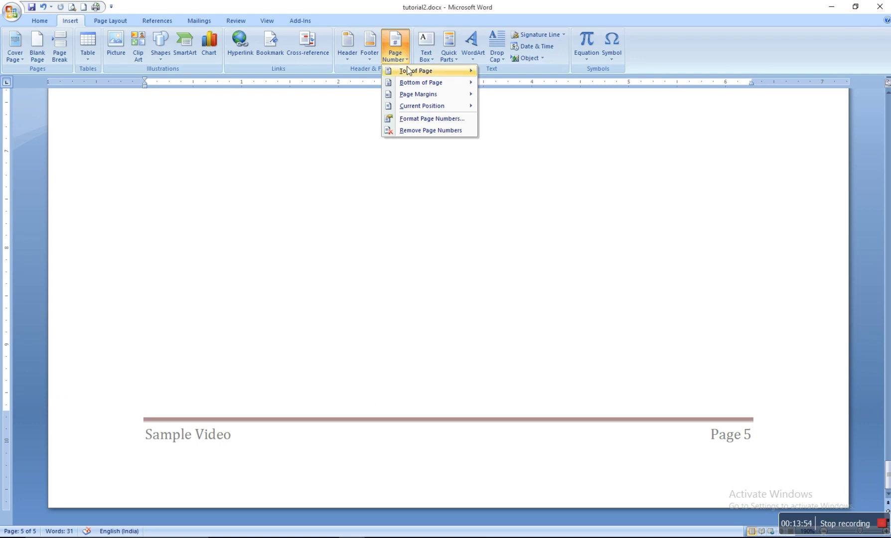
pyautogui.moveTo(421, 70)
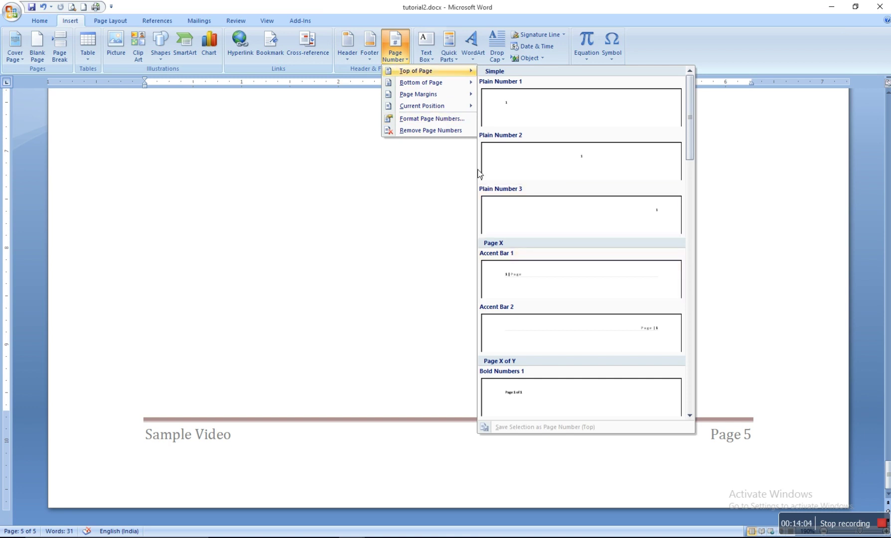
# Apply the Bold Numbers 1 Page X of Y number at the bottom of the page
pyautogui.click(741, 440)
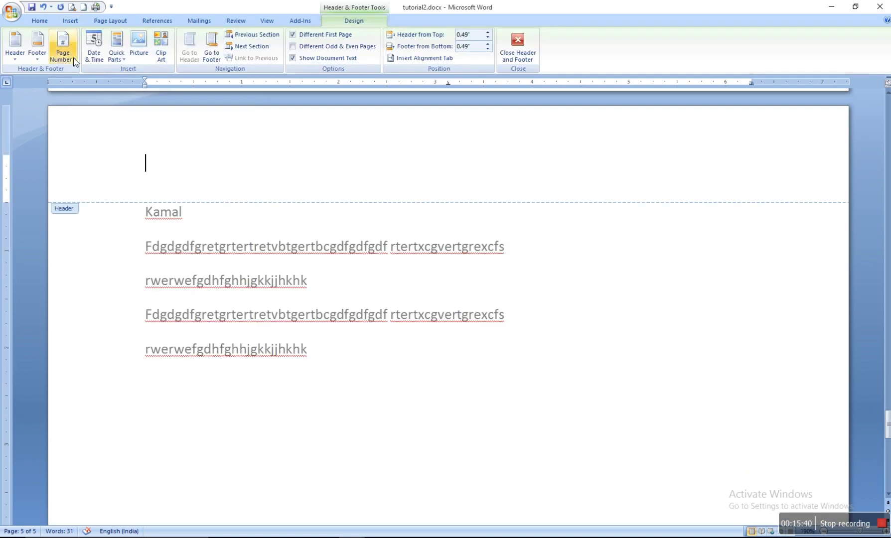
pyautogui.click(68, 57)
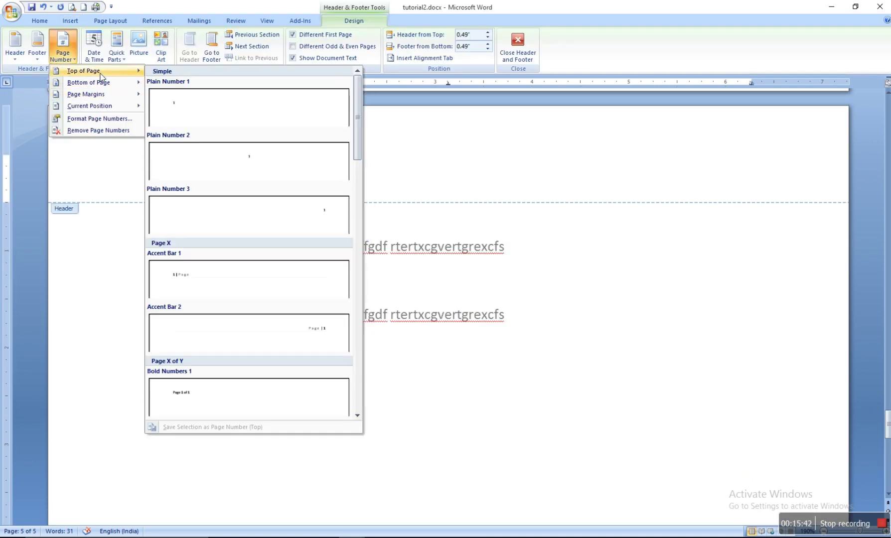
pyautogui.moveTo(90, 83)
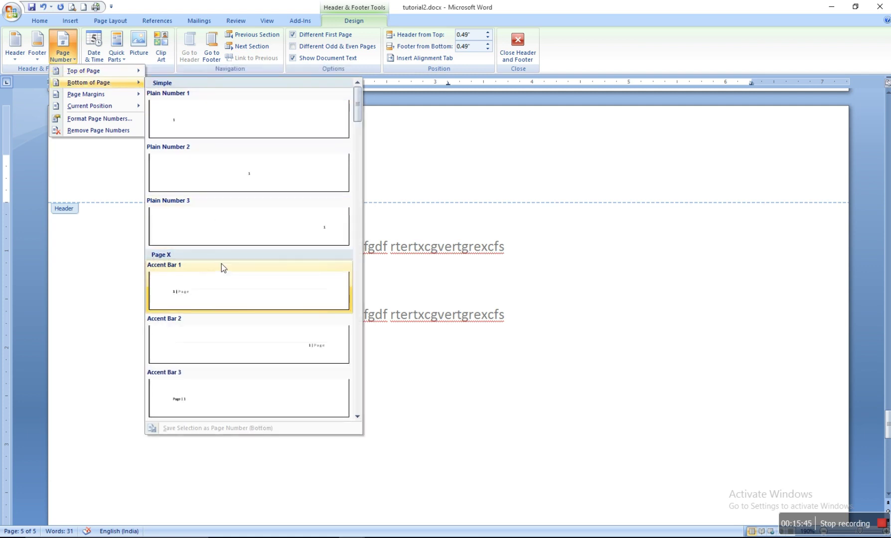
pyautogui.scroll(-3, 222, 264)
pyautogui.scroll(-3, 222, 263)
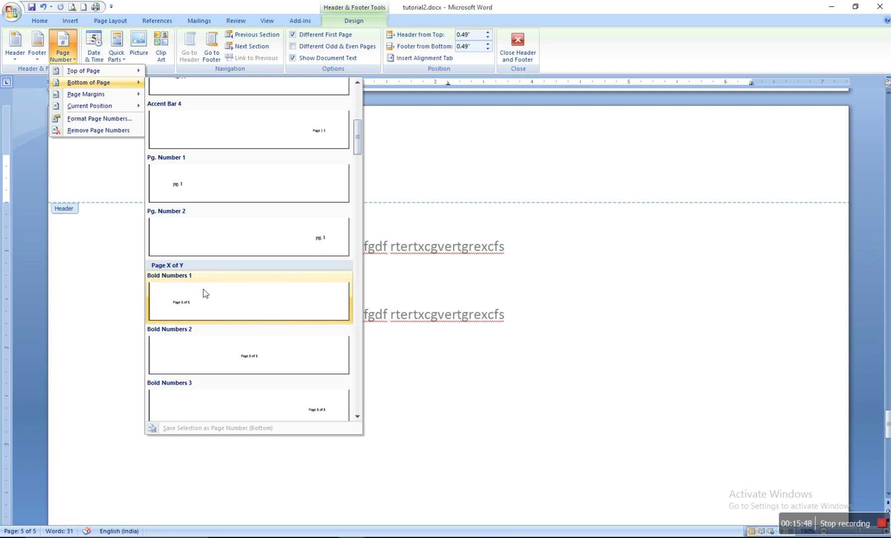
pyautogui.click(195, 302)
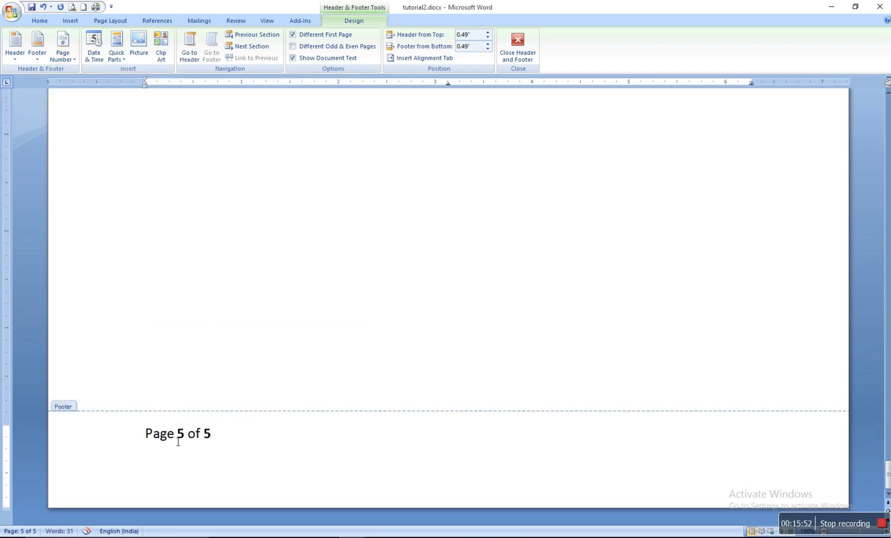
# Scroll back up to check the Page X of Y footers on earlier pages
pyautogui.click(228, 436)
pyautogui.scroll(5, 210, 309)
pyautogui.scroll(5, 215, 263)
pyautogui.scroll(5, 215, 263)
pyautogui.scroll(5, 220, 263)
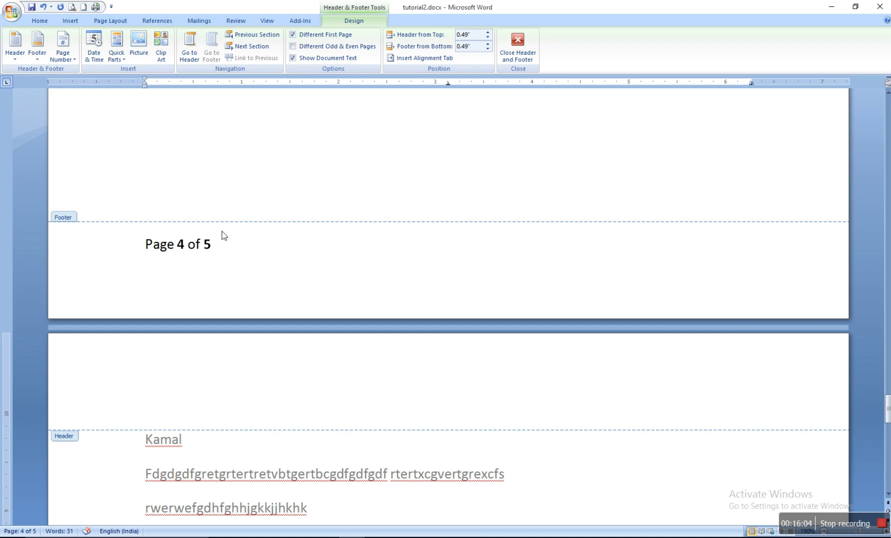
pyautogui.scroll(5, 222, 234)
pyautogui.scroll(5, 226, 241)
pyautogui.scroll(5, 228, 247)
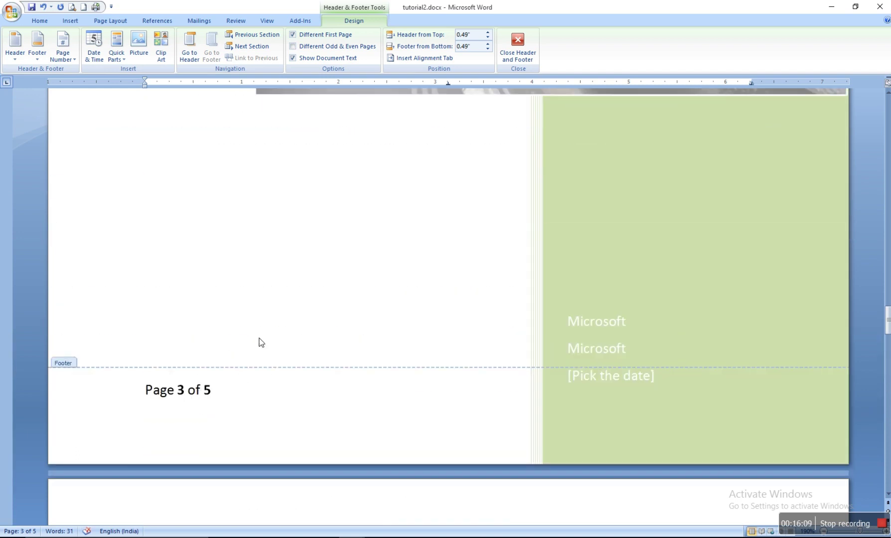
pyautogui.scroll(1, 259, 342)
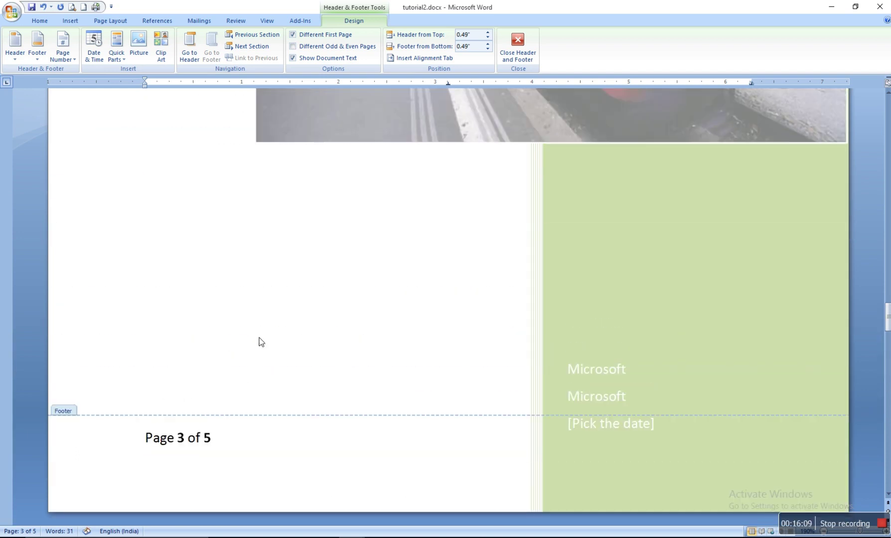
# Close footer editing and return to the body text
pyautogui.doubleClick(314, 196)
pyautogui.scroll(5, 315, 197)
pyautogui.scroll(5, 313, 200)
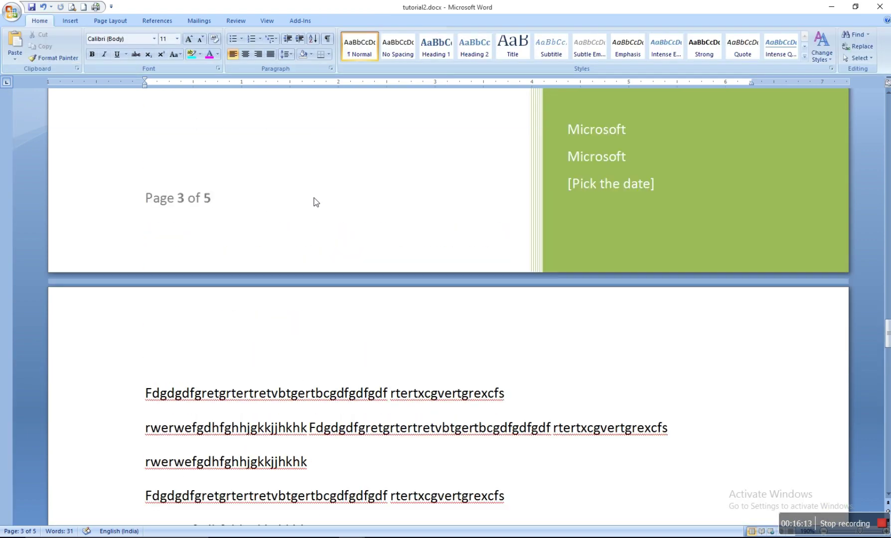
pyautogui.scroll(5, 314, 202)
pyautogui.scroll(5, 318, 209)
pyautogui.scroll(5, 318, 210)
pyautogui.scroll(5, 315, 212)
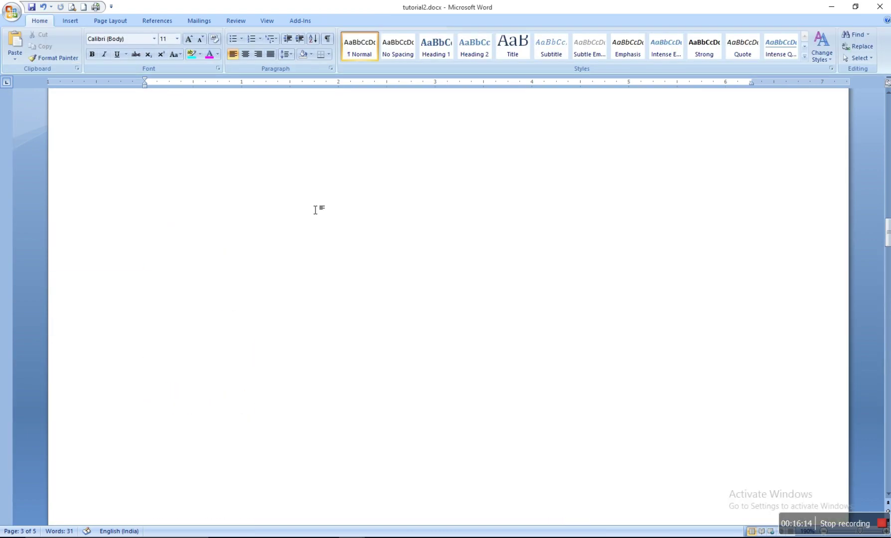
pyautogui.scroll(3, 313, 214)
pyautogui.scroll(3, 312, 215)
pyautogui.scroll(-3, 311, 215)
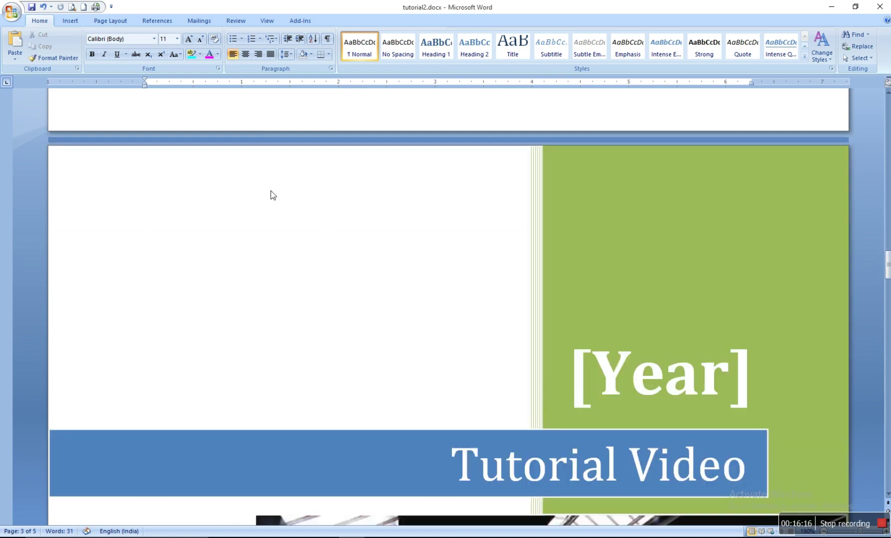
# Switch to the Insert tab and scroll down the page
pyautogui.click(71, 20)
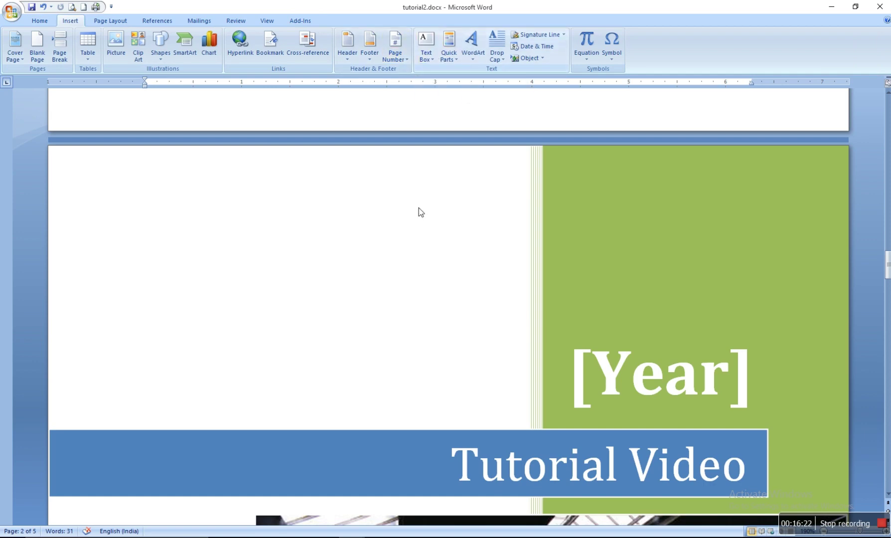
pyautogui.scroll(-5, 419, 208)
pyautogui.scroll(-5, 416, 219)
pyautogui.scroll(-3, 414, 226)
pyautogui.scroll(-5, 414, 225)
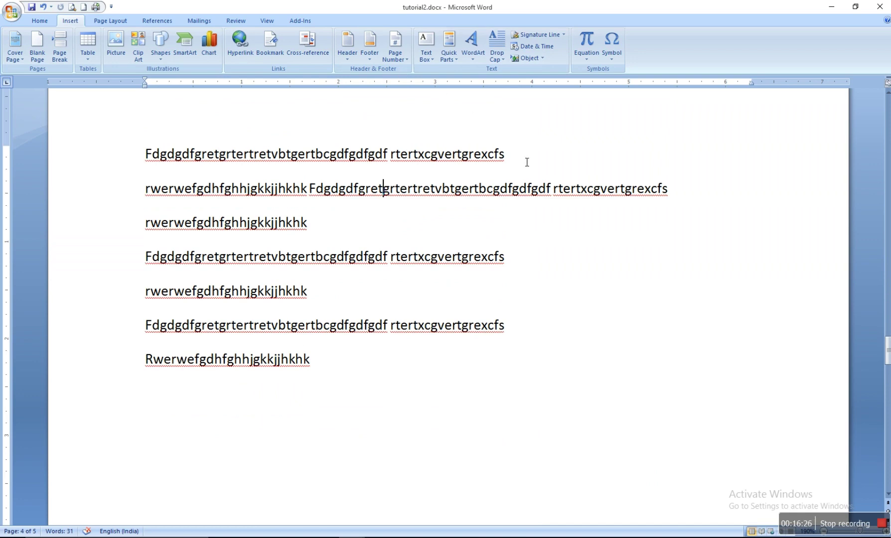
# Insert an Annual Sidebar text box and type three names into it
pyautogui.click(430, 54)
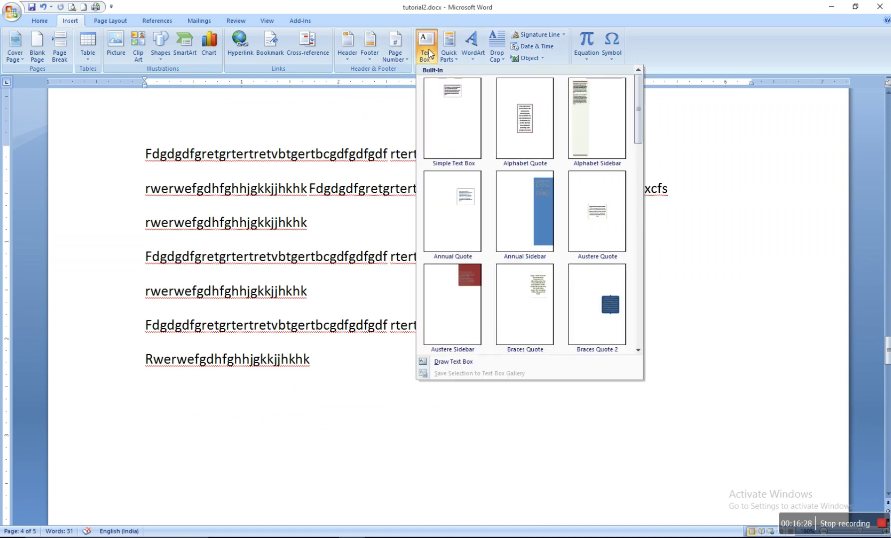
pyautogui.scroll(-3, 548, 252)
pyautogui.scroll(-3, 566, 257)
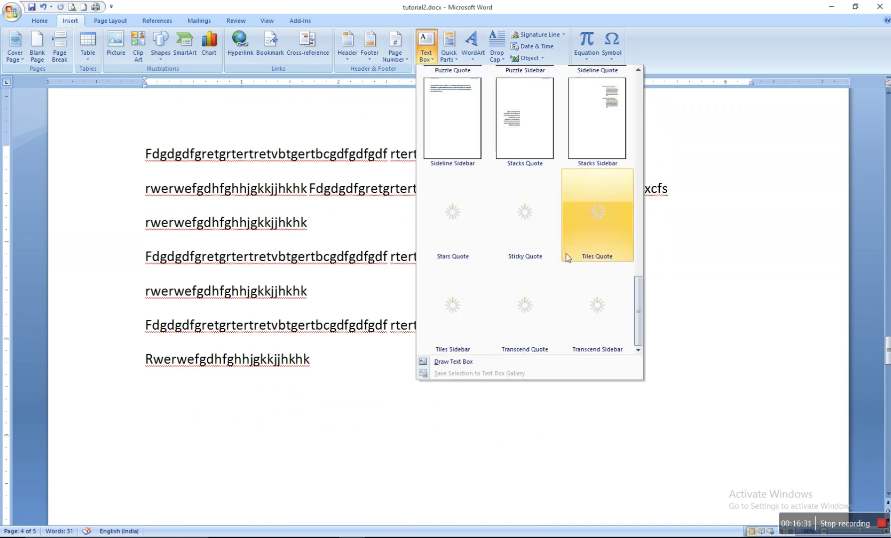
pyautogui.scroll(9, 568, 258)
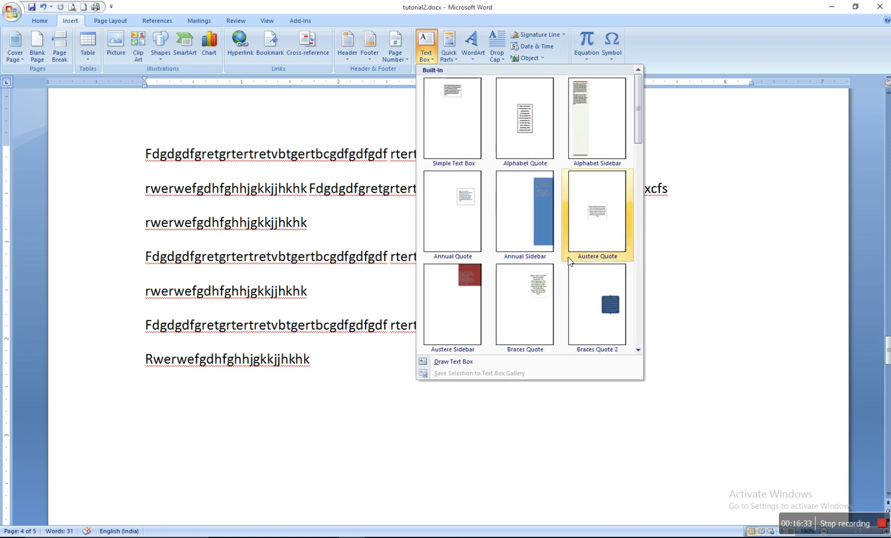
pyautogui.click(535, 213)
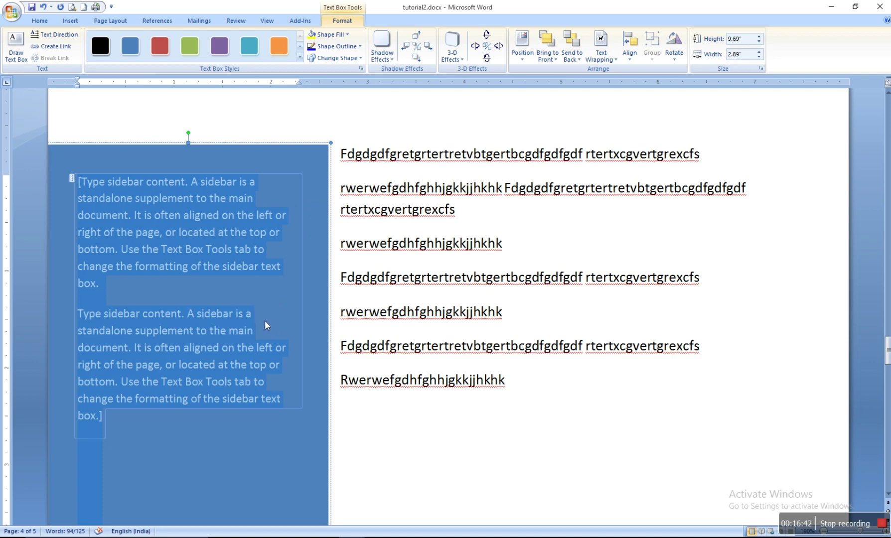
pyautogui.write('Kamal,')
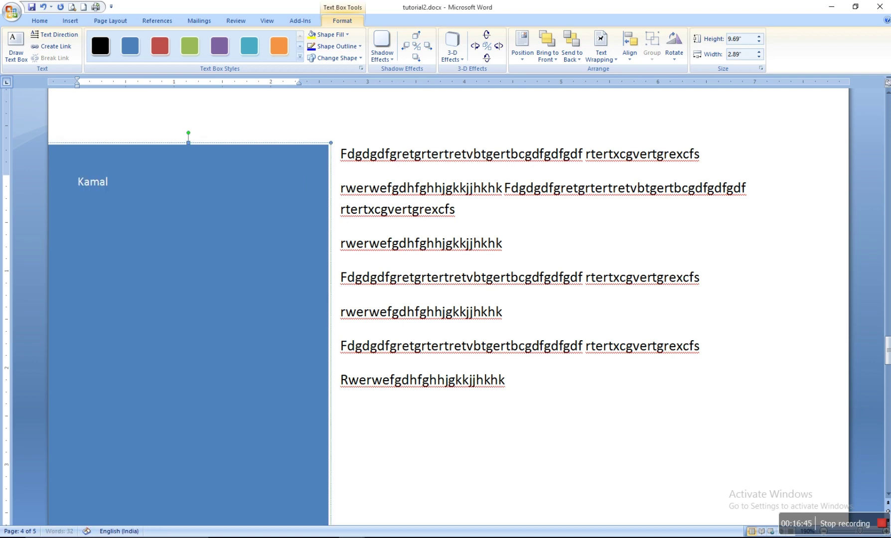
pyautogui.write(' Bimal')
pyautogui.write(', Rahim')
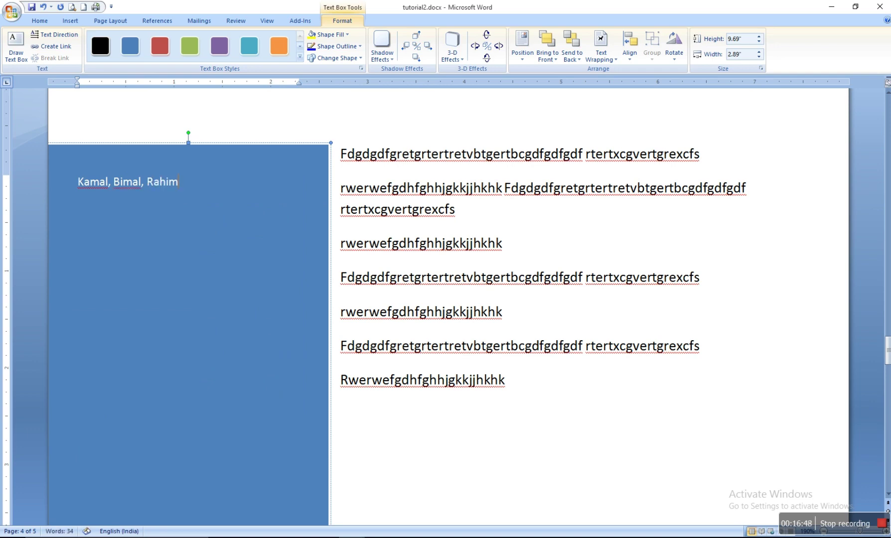
# Give the sidebar the red text box style and return to the body text
pyautogui.hotkey('ctrl', 'a')
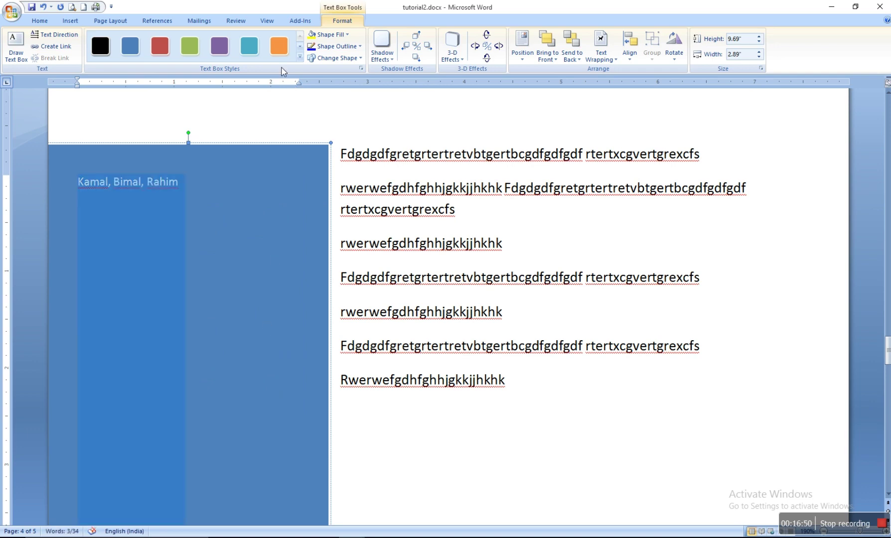
pyautogui.click(160, 46)
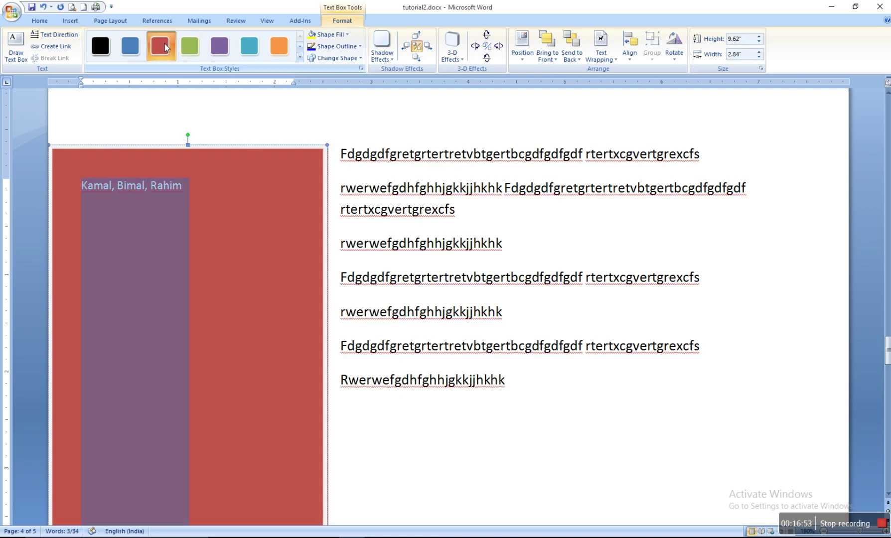
pyautogui.click(340, 46)
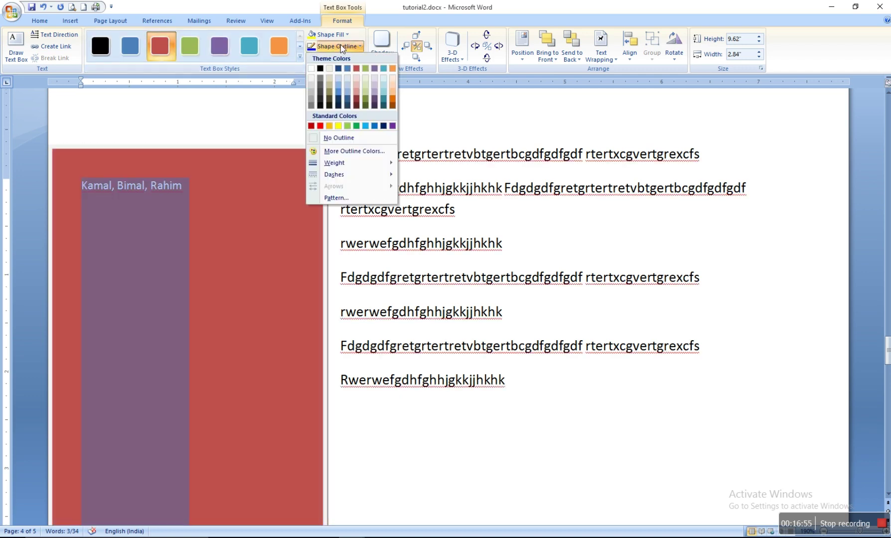
pyautogui.click(538, 61)
pyautogui.click(49, 21)
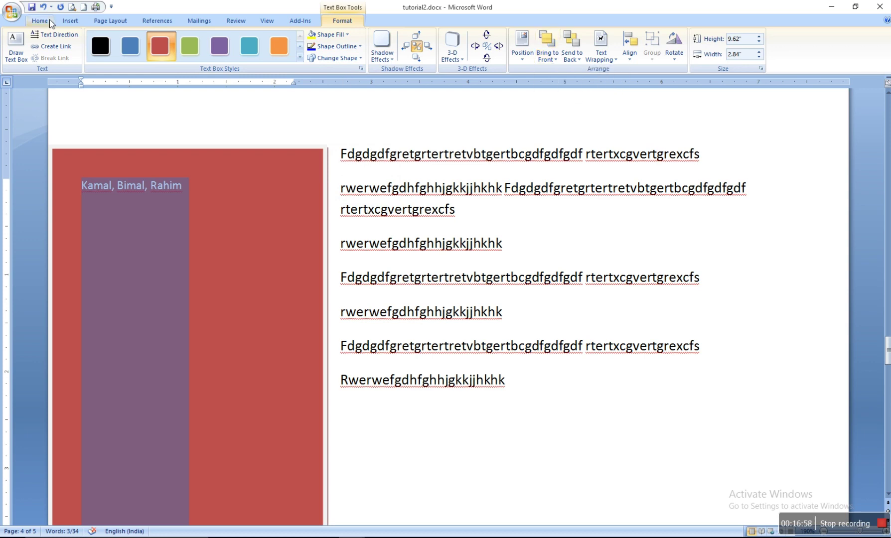
pyautogui.click(70, 21)
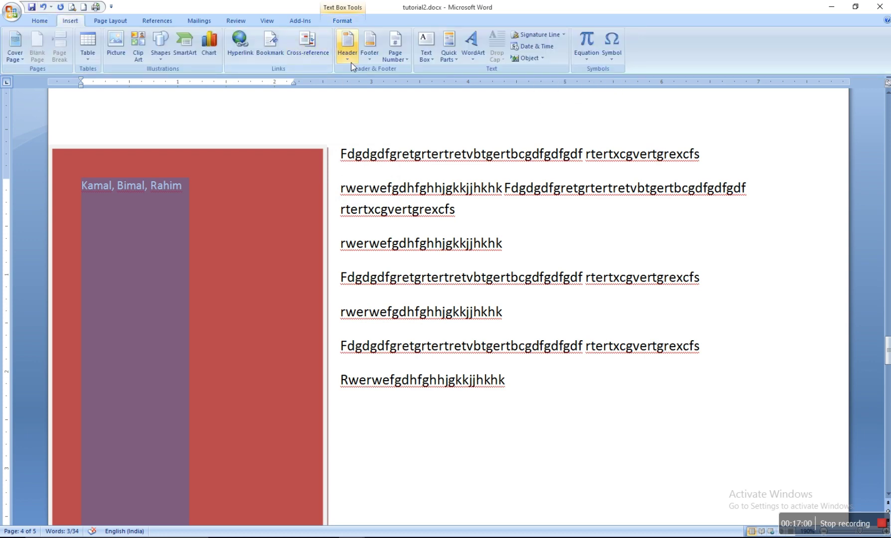
pyautogui.click(390, 188)
pyautogui.doubleClick(390, 187)
pyautogui.click(479, 209)
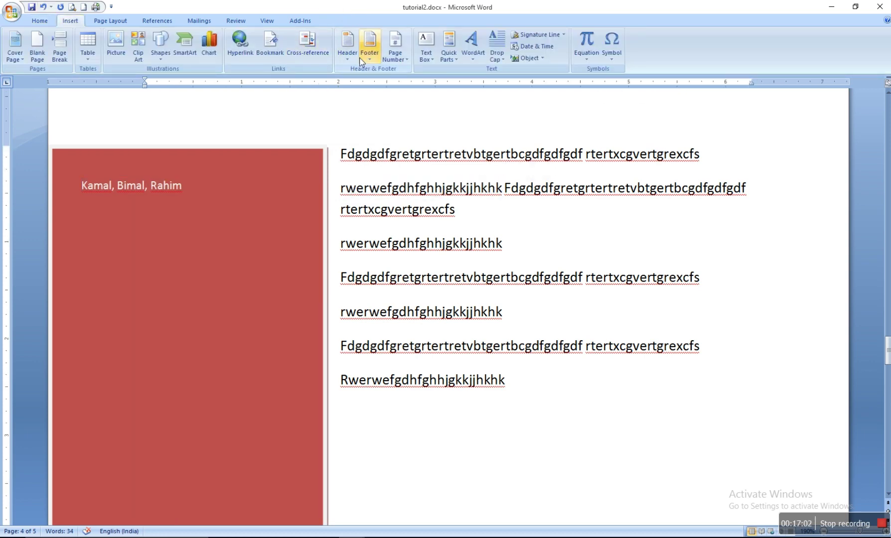
# Insert a Simple Text Box pull quote and select its placeholder text
pyautogui.click(426, 48)
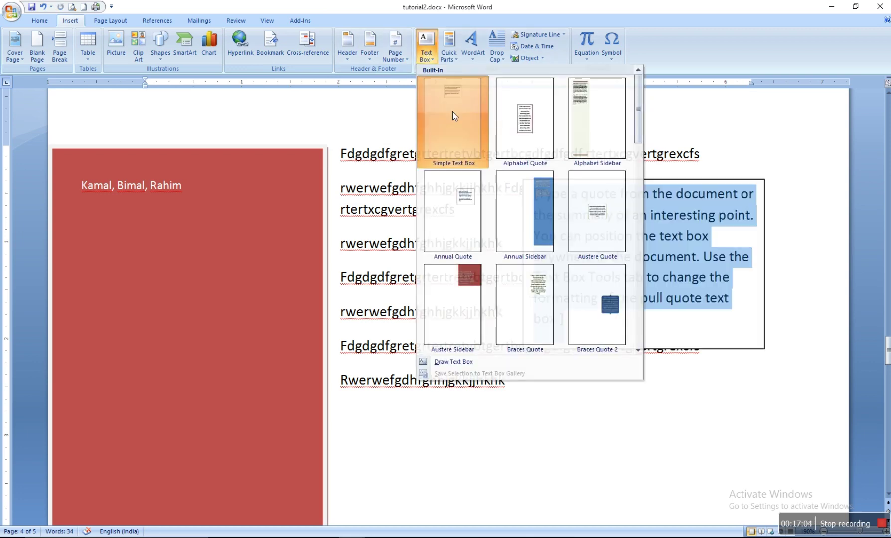
pyautogui.click(453, 113)
pyautogui.click(635, 396)
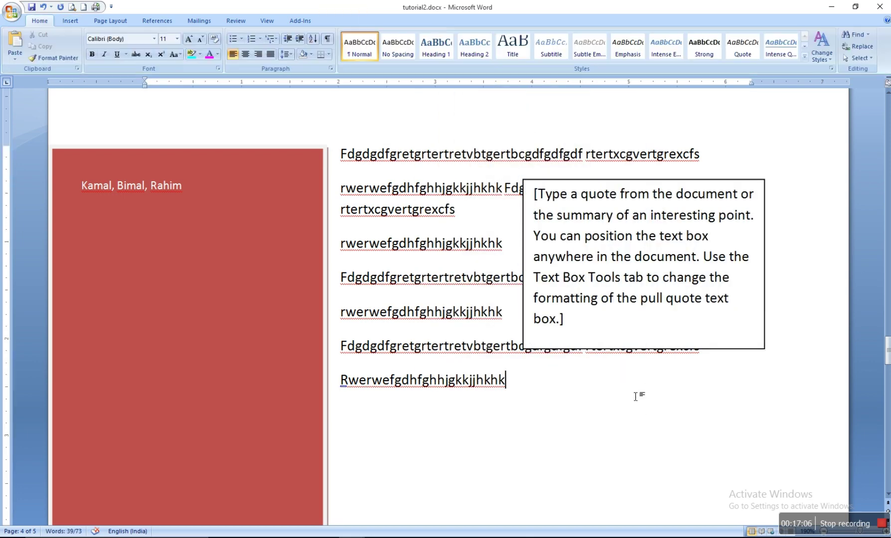
pyautogui.click(539, 199)
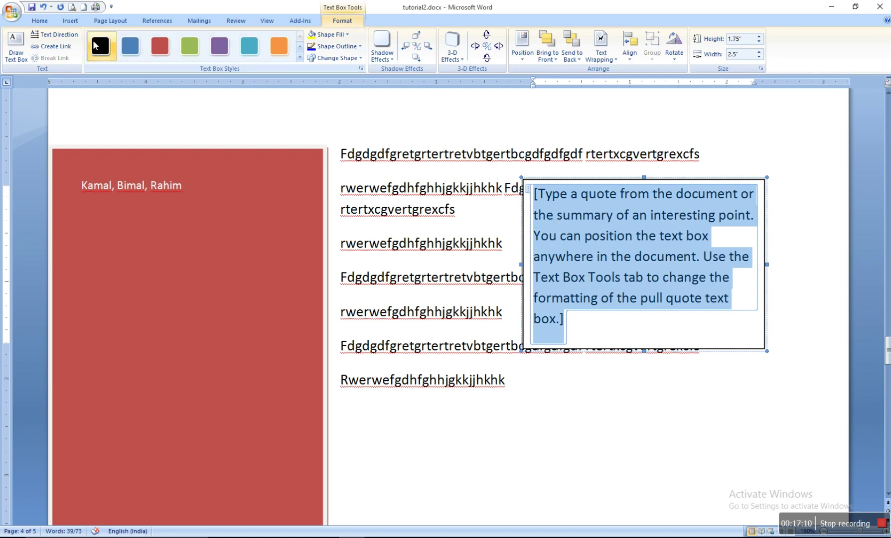
pyautogui.click(75, 20)
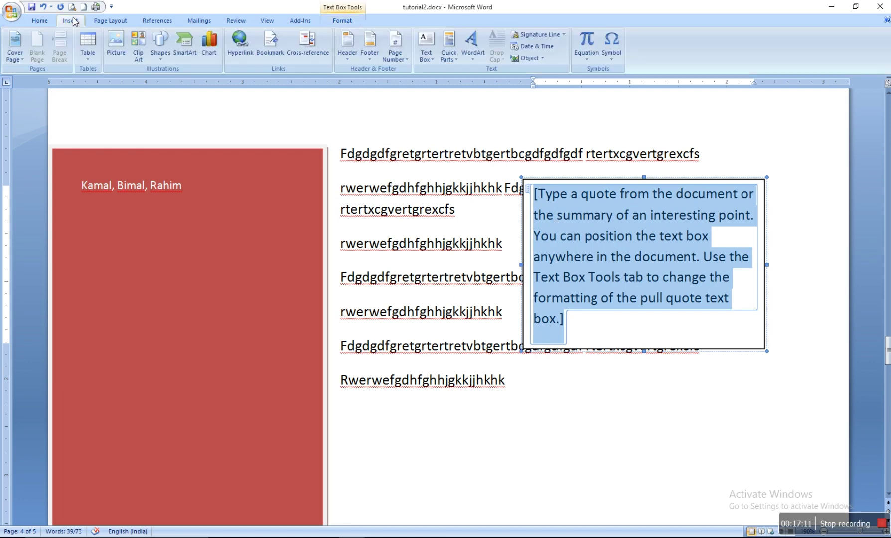
pyautogui.click(453, 56)
pyautogui.moveTo(483, 71)
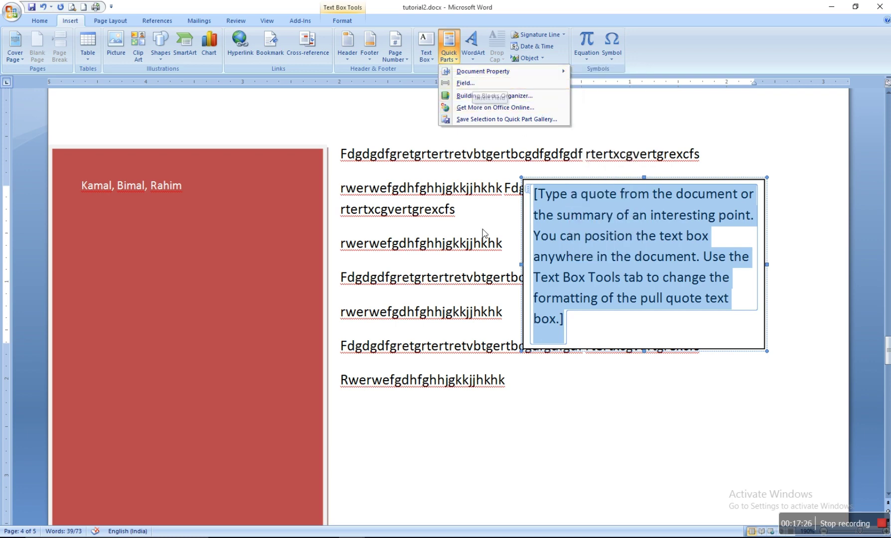
# Delete the 'Page 4 of 5' text from the page 4 footer
pyautogui.click(483, 384)
pyautogui.scroll(-3, 518, 387)
pyautogui.scroll(-5, 521, 379)
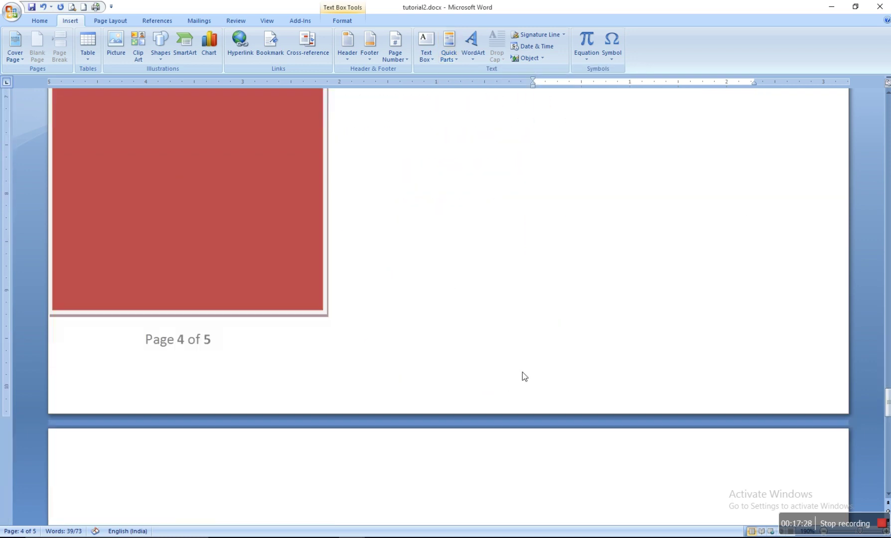
pyautogui.scroll(-4, 523, 377)
pyautogui.scroll(3, 222, 256)
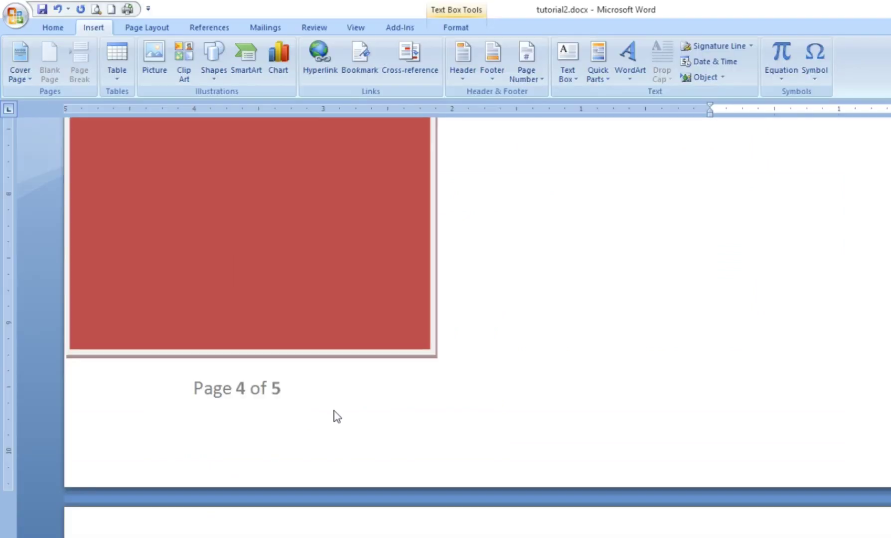
pyautogui.doubleClick(337, 417)
pyautogui.click(428, 396)
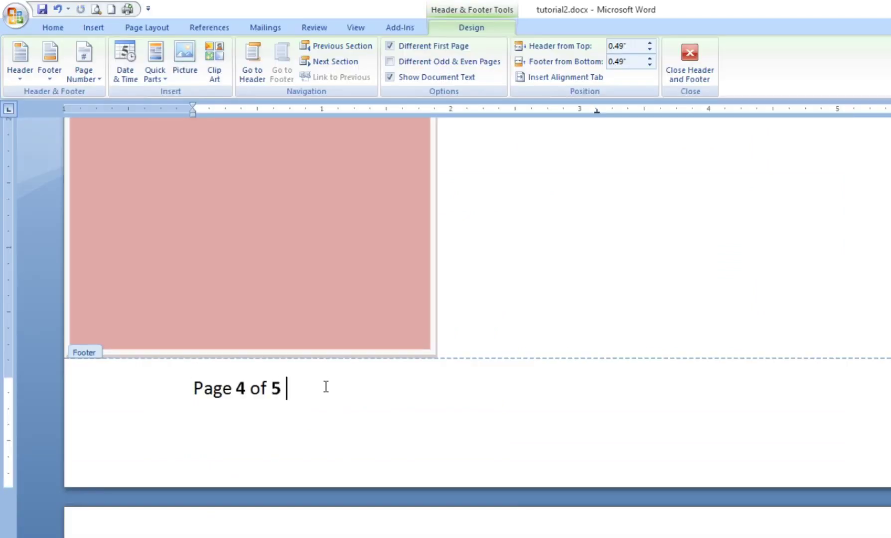
pyautogui.moveTo(324, 389); pyautogui.dragTo(179, 401)
pyautogui.press('Delete')
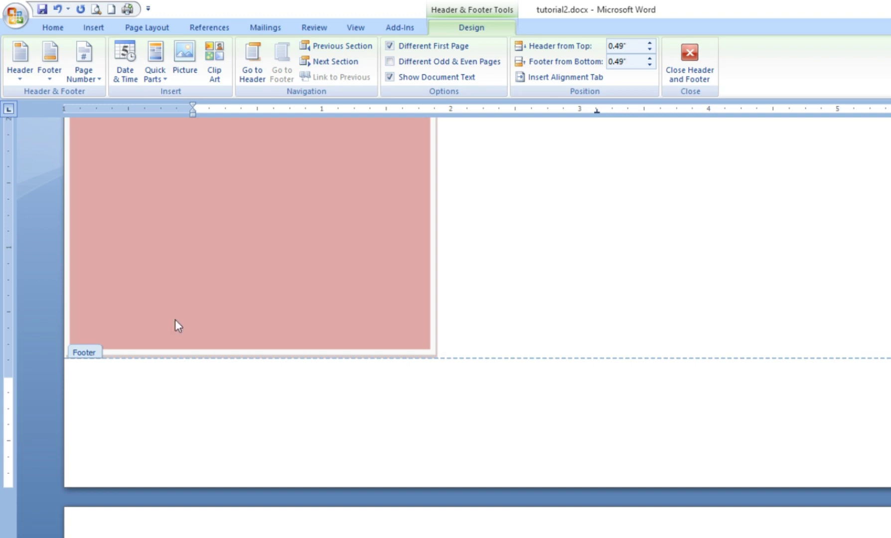
# Insert a Document Information FileName field, with path added, into the footer
pyautogui.click(93, 28)
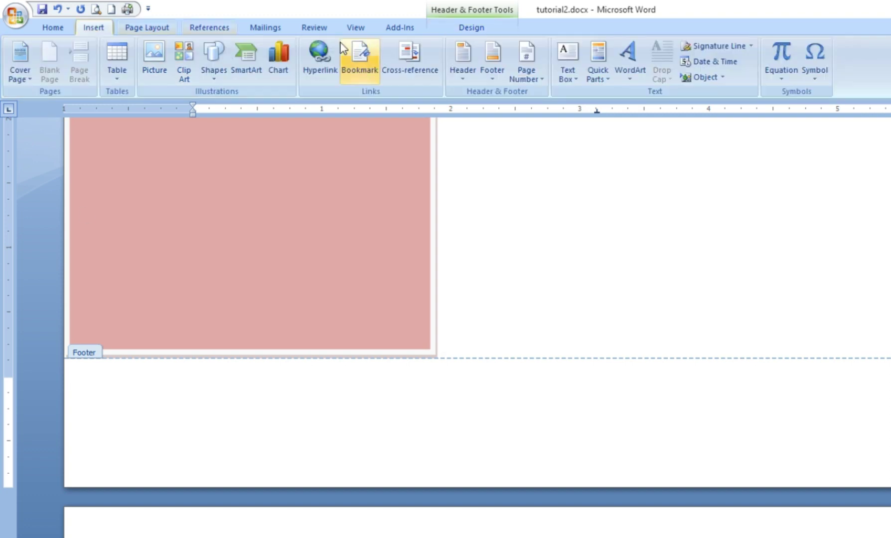
pyautogui.click(602, 80)
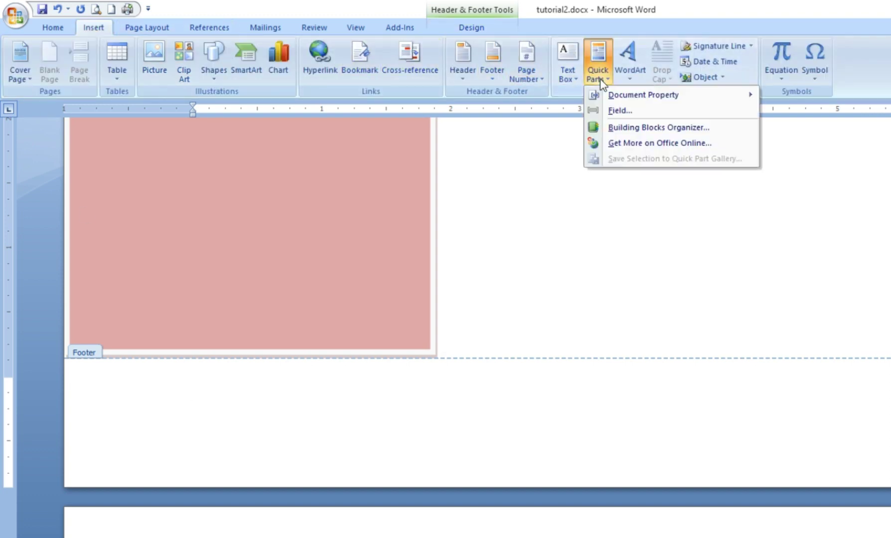
pyautogui.click(618, 111)
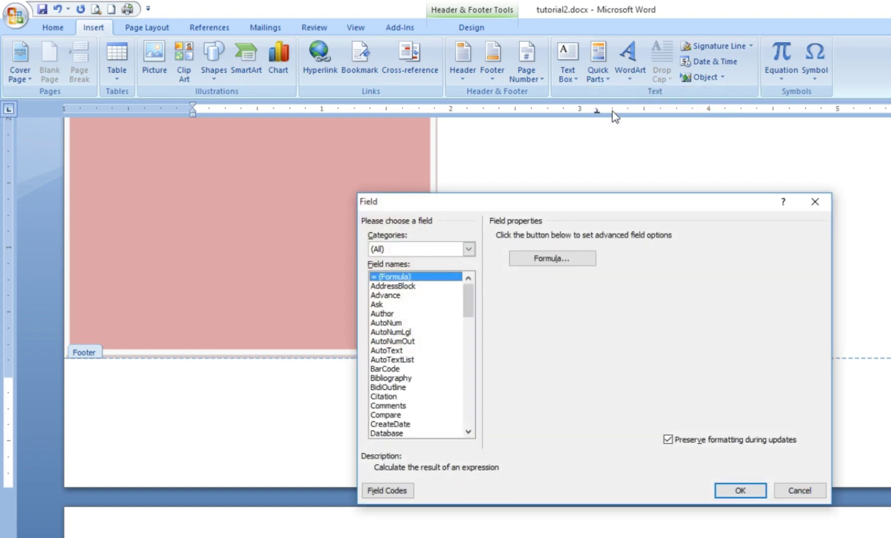
pyautogui.click(447, 253)
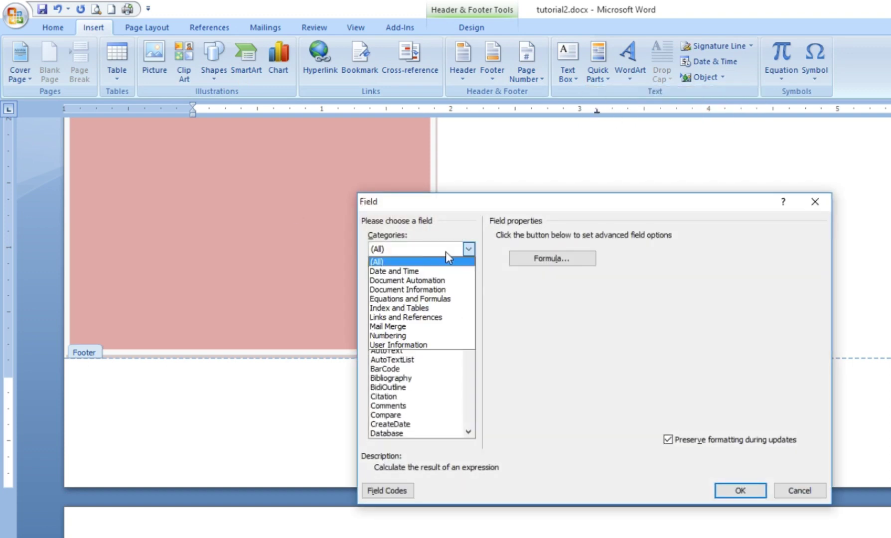
pyautogui.click(447, 253)
pyautogui.click(447, 254)
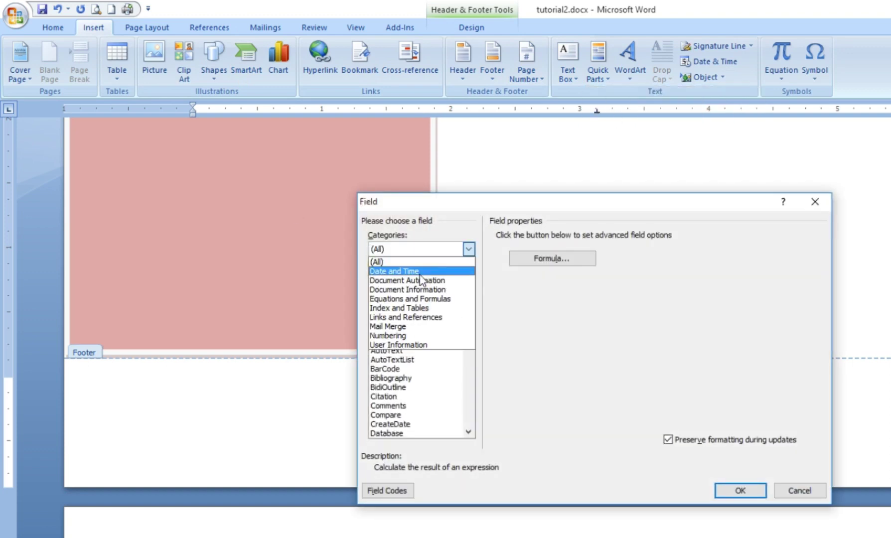
pyautogui.click(394, 293)
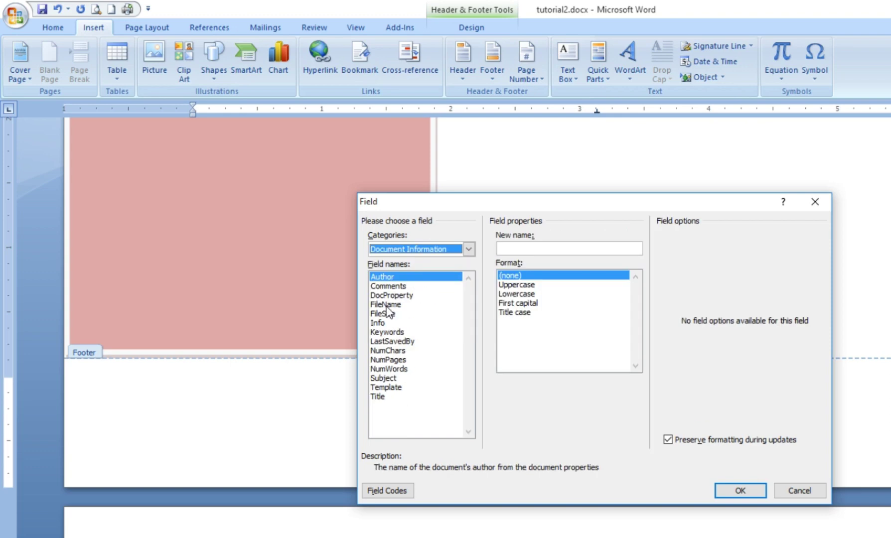
pyautogui.click(392, 305)
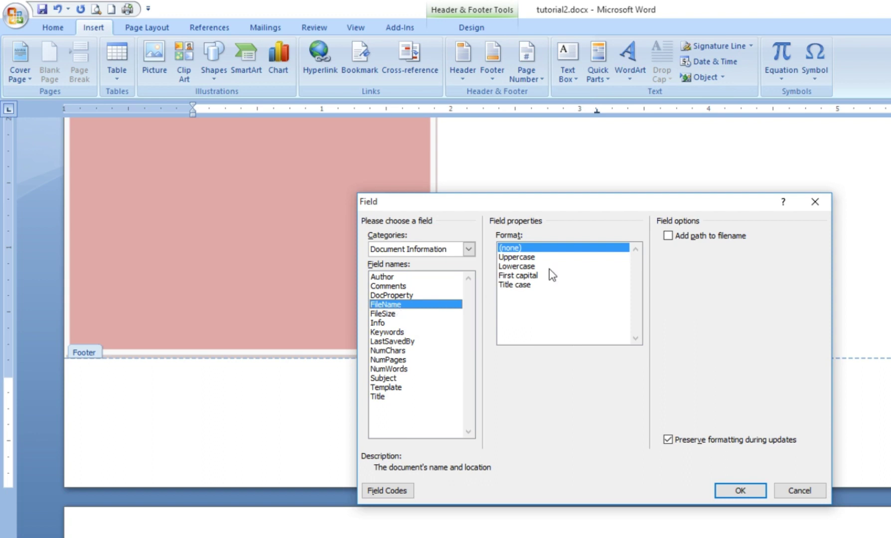
pyautogui.click(668, 236)
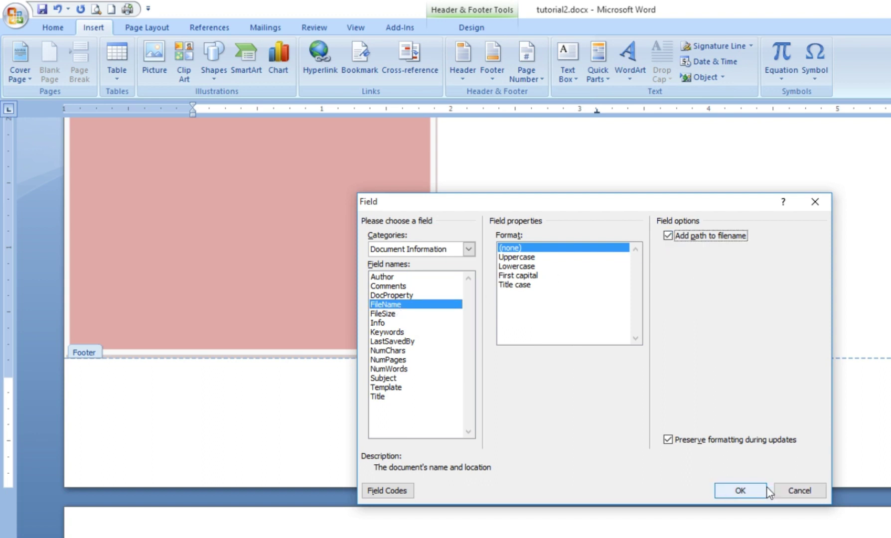
pyautogui.click(743, 491)
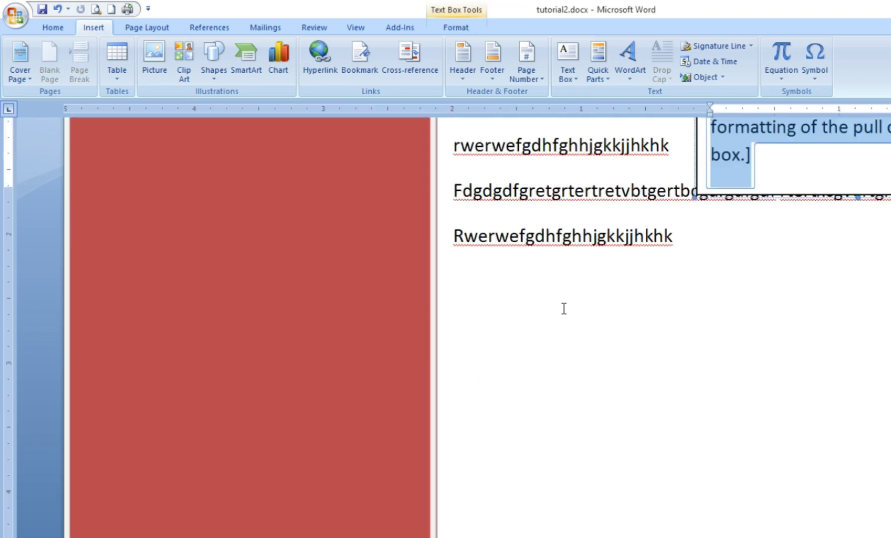
pyautogui.scroll(-2, 576, 367)
pyautogui.scroll(-5, 576, 369)
pyautogui.scroll(-3, 576, 374)
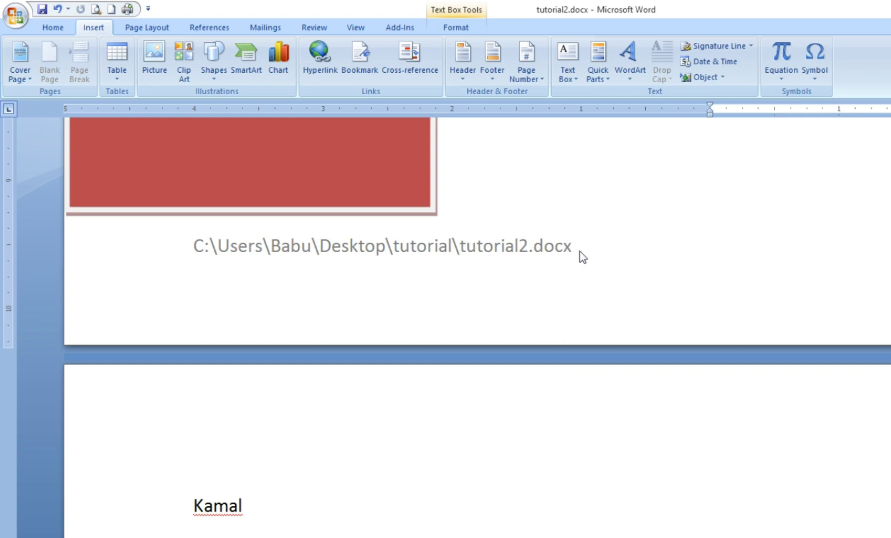
# Insert a 3D-style WordArt containing the person's full name
pyautogui.click(594, 65)
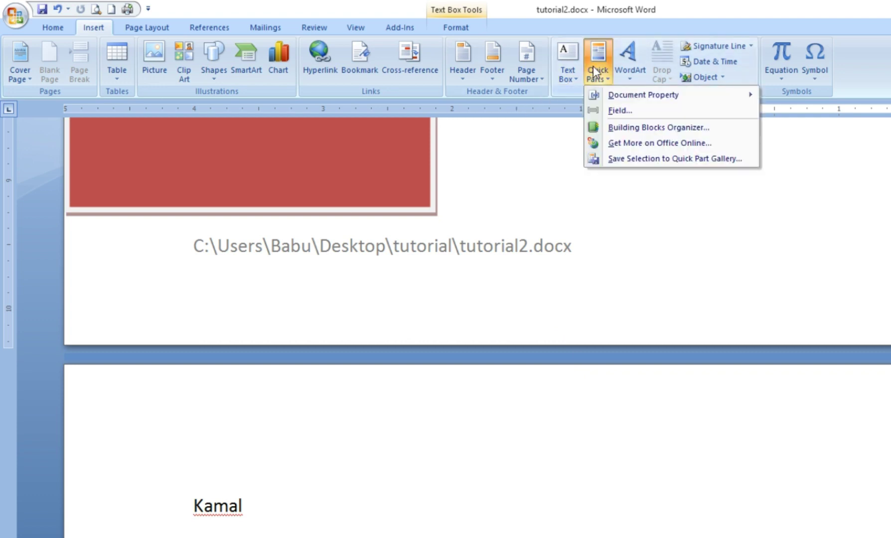
pyautogui.click(624, 58)
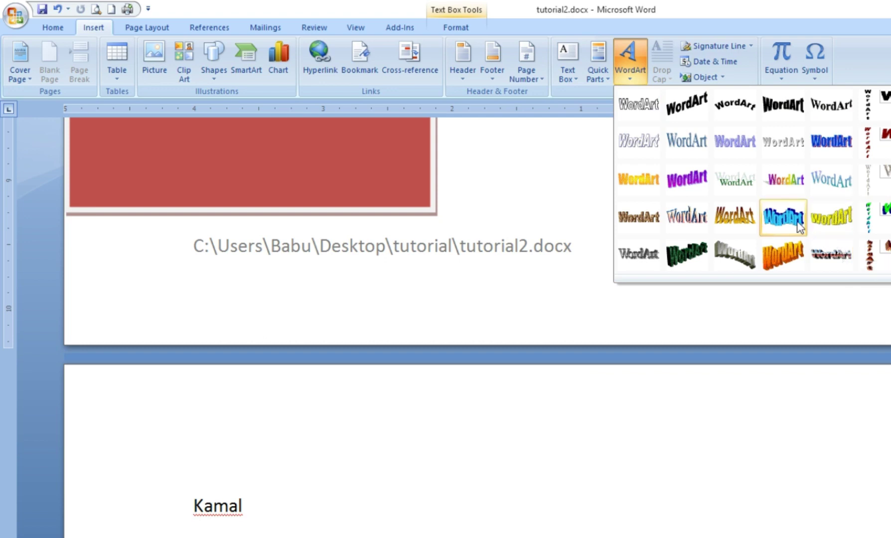
pyautogui.click(688, 223)
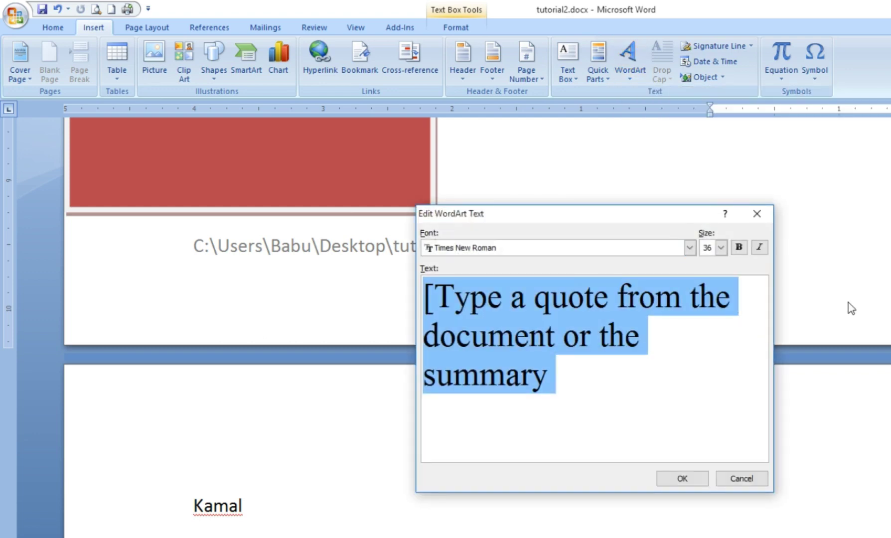
pyautogui.write('Rahi')
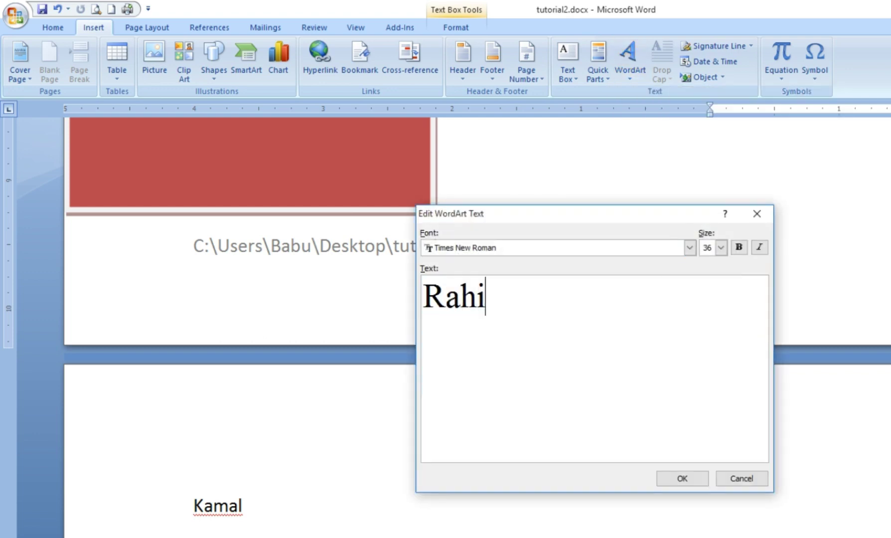
pyautogui.write('m Se')
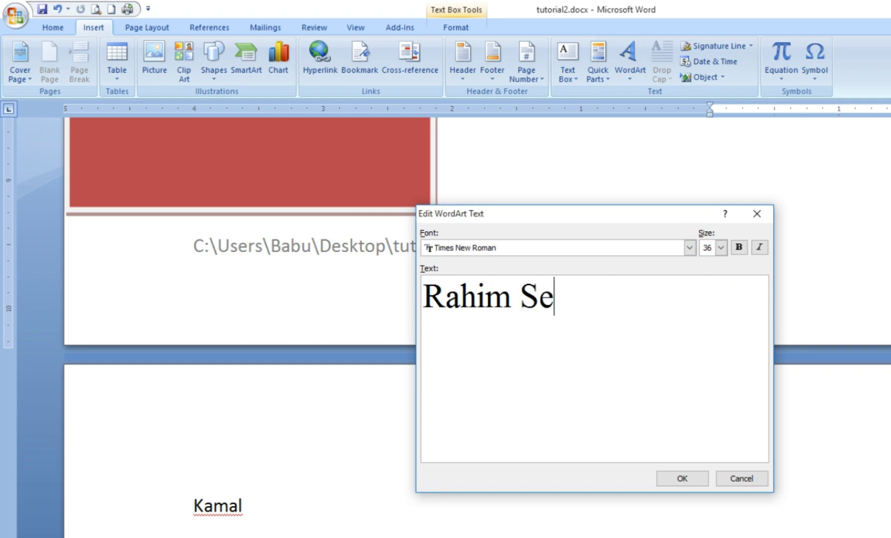
pyautogui.write('kh')
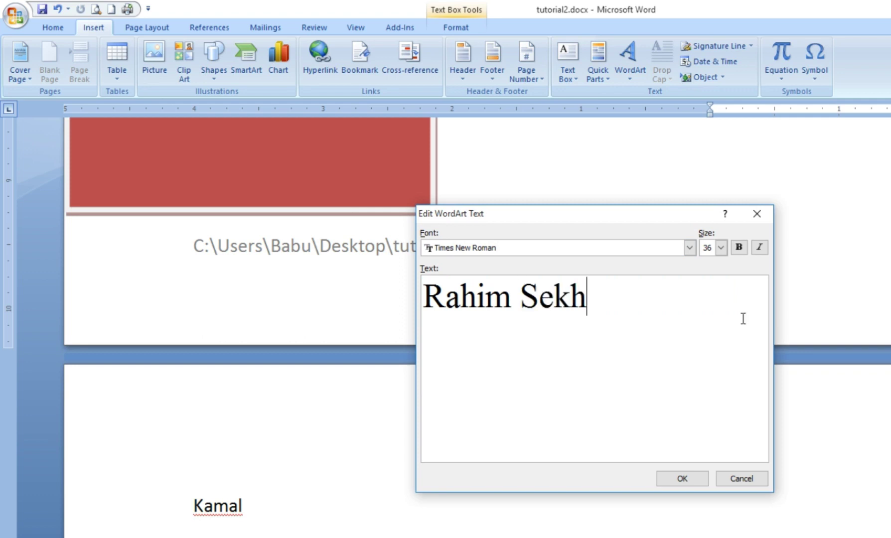
pyautogui.click(683, 480)
# Move the name WordArt below the last paragraph on page 4
pyautogui.scroll(10, 679, 199)
pyautogui.scroll(8, 691, 221)
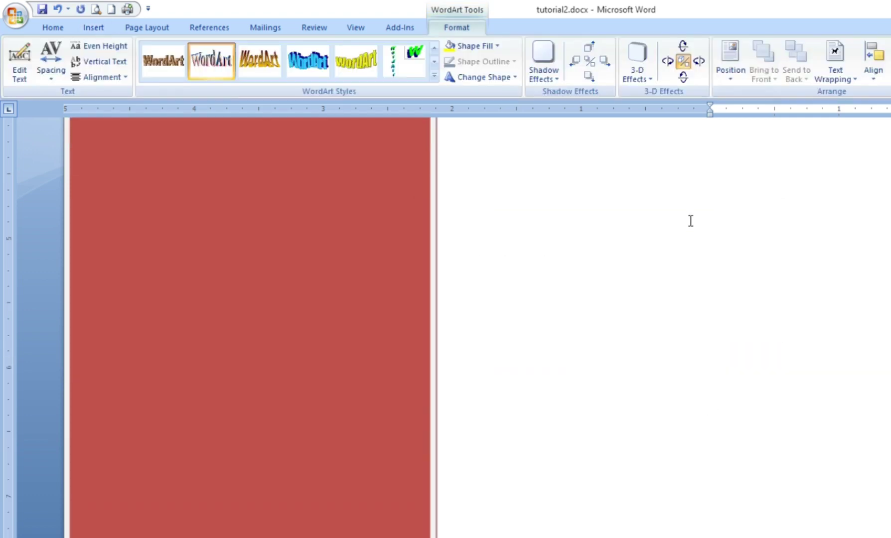
pyautogui.scroll(2, 692, 221)
pyautogui.scroll(-5, 692, 266)
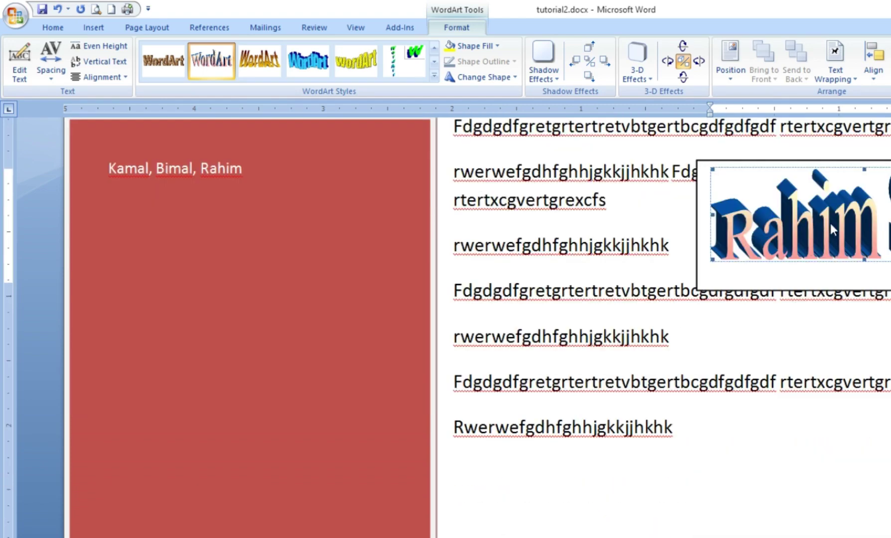
pyautogui.moveTo(825, 167)
pyautogui.mouseDown()
pyautogui.moveTo(733, 425)
pyautogui.moveTo(666, 504)
pyautogui.mouseUp()
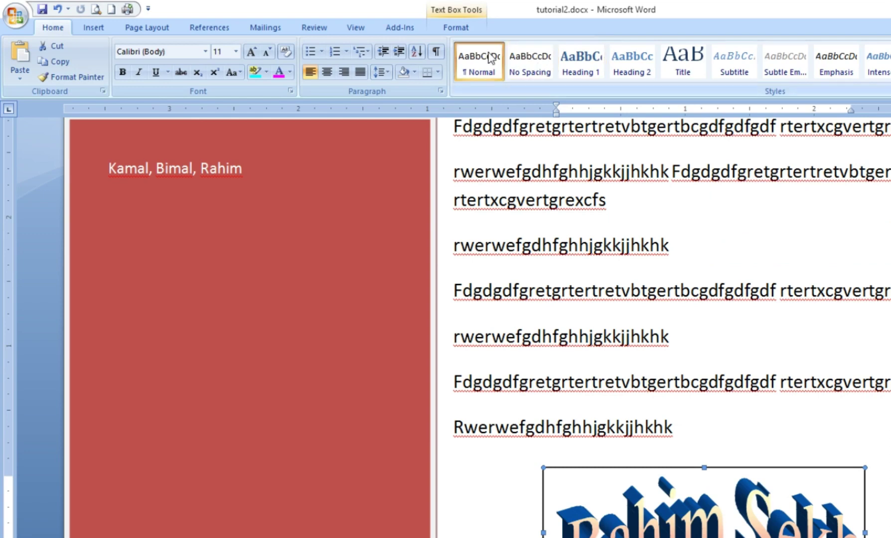
pyautogui.click(105, 29)
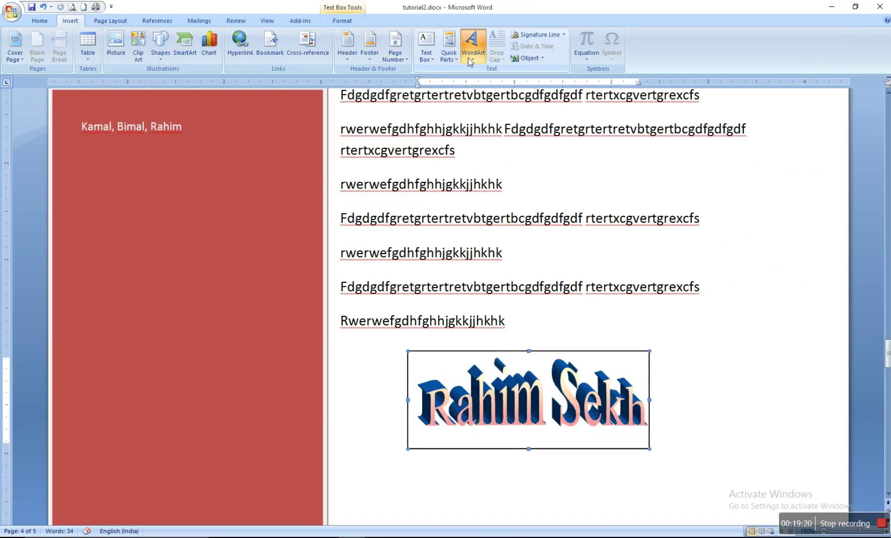
# Insert an arched WordArt reading 'Kamal Sundari High School' and make it taller
pyautogui.click(470, 62)
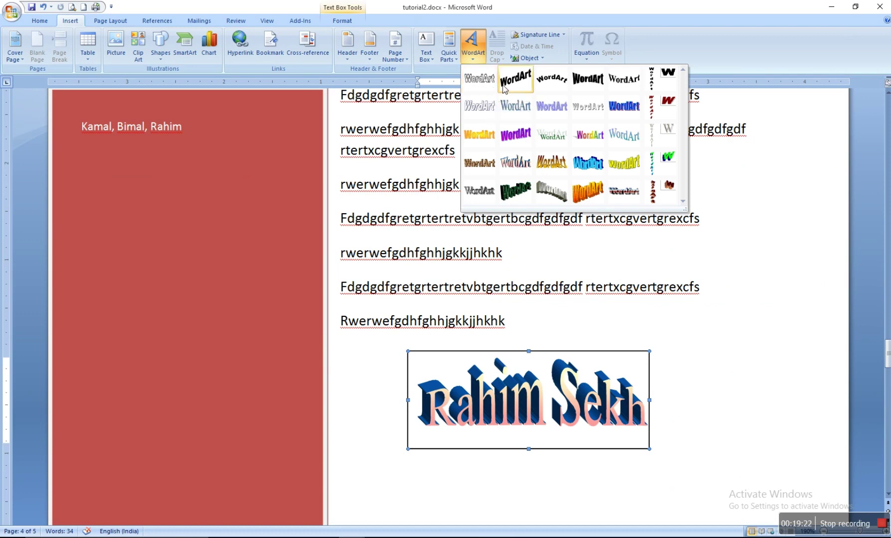
pyautogui.click(553, 84)
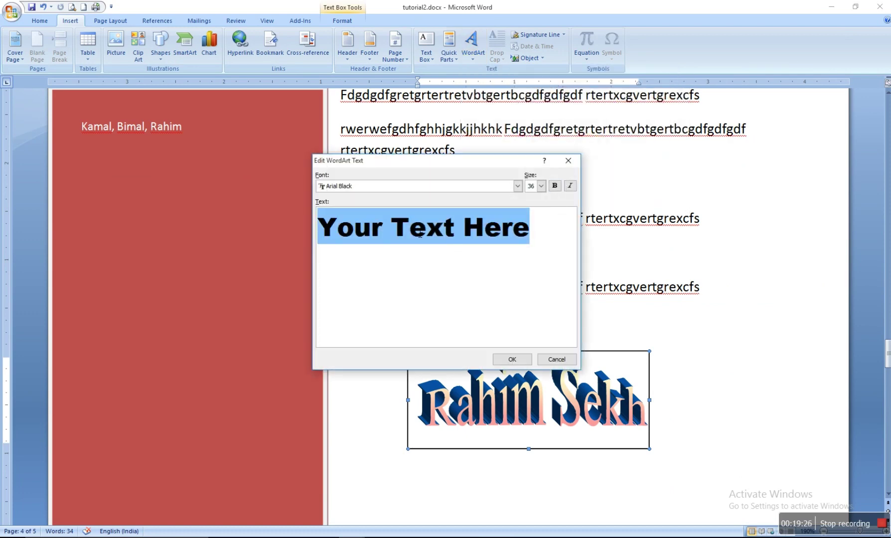
pyautogui.write('Kamal S')
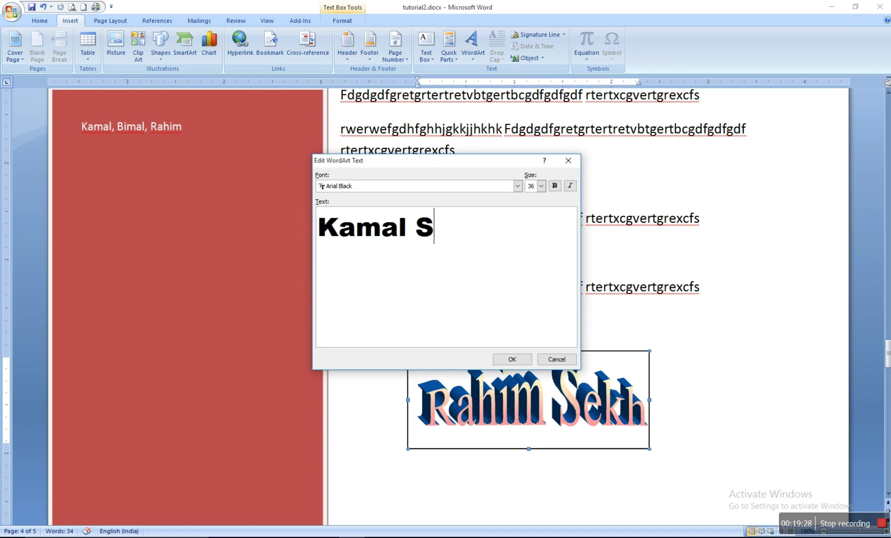
pyautogui.write('undari H')
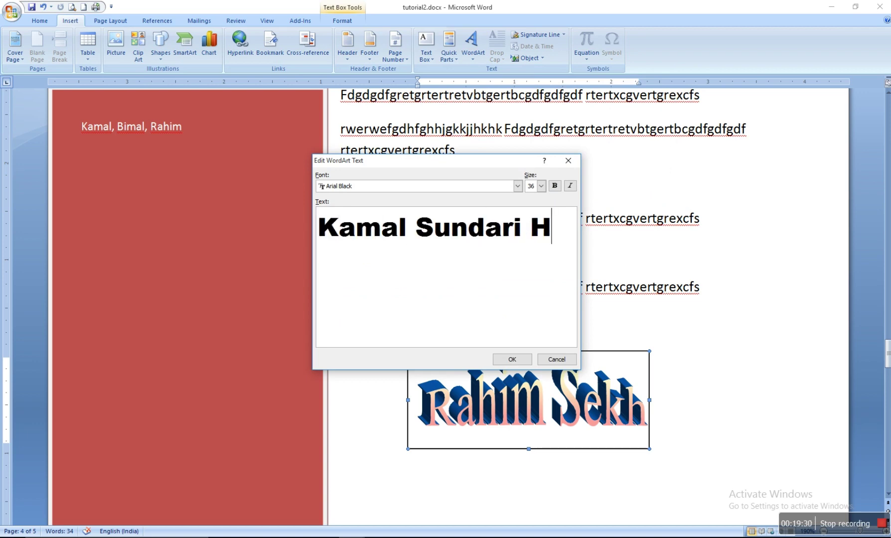
pyautogui.write('igh Schoo')
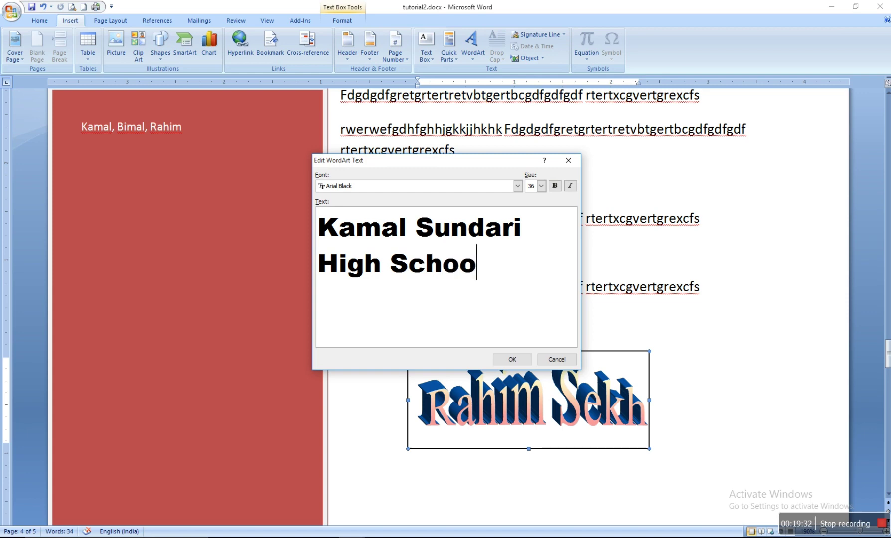
pyautogui.write('l')
pyautogui.click(499, 359)
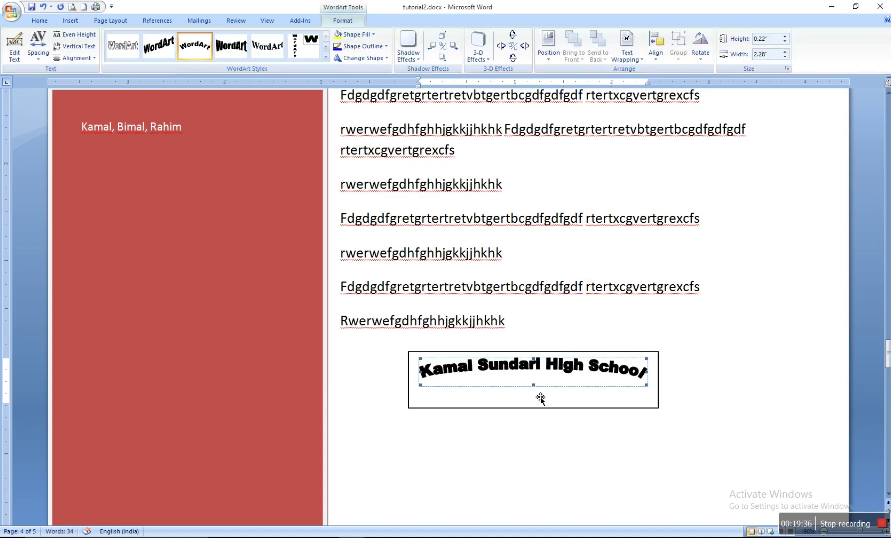
pyautogui.moveTo(534, 386)
pyautogui.mouseDown()
pyautogui.moveTo(548, 462)
pyautogui.moveTo(543, 504)
pyautogui.mouseUp()
pyautogui.scroll(-3, 562, 451)
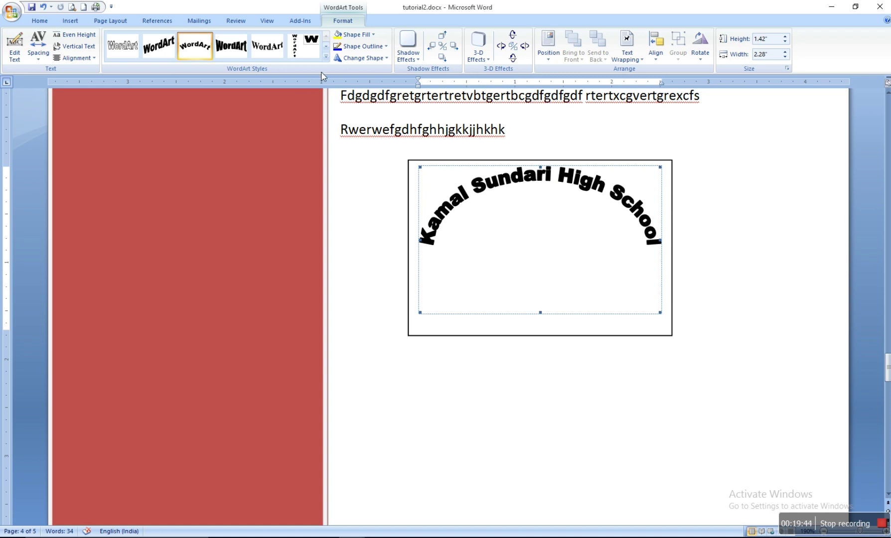
# Try several WordArt styles, ending with a slanted style and cascading warp
pyautogui.click(262, 50)
pyautogui.click(240, 49)
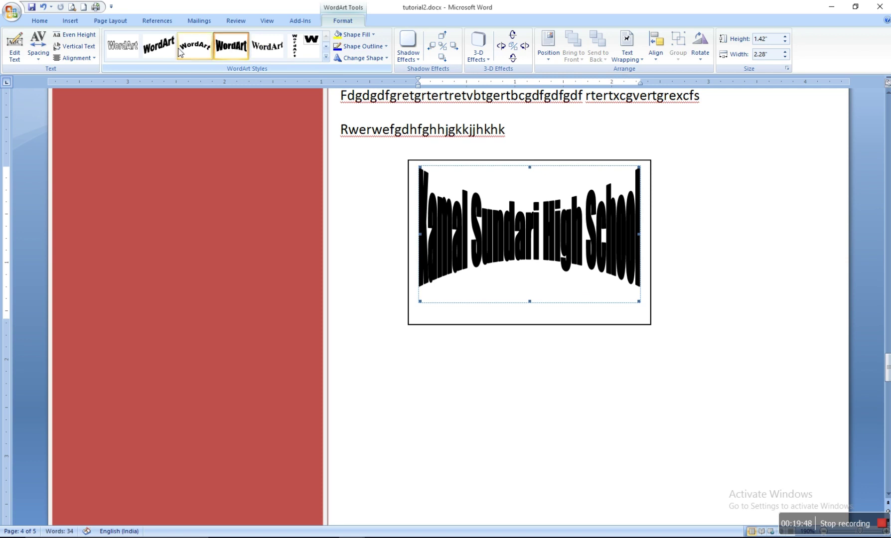
pyautogui.click(326, 57)
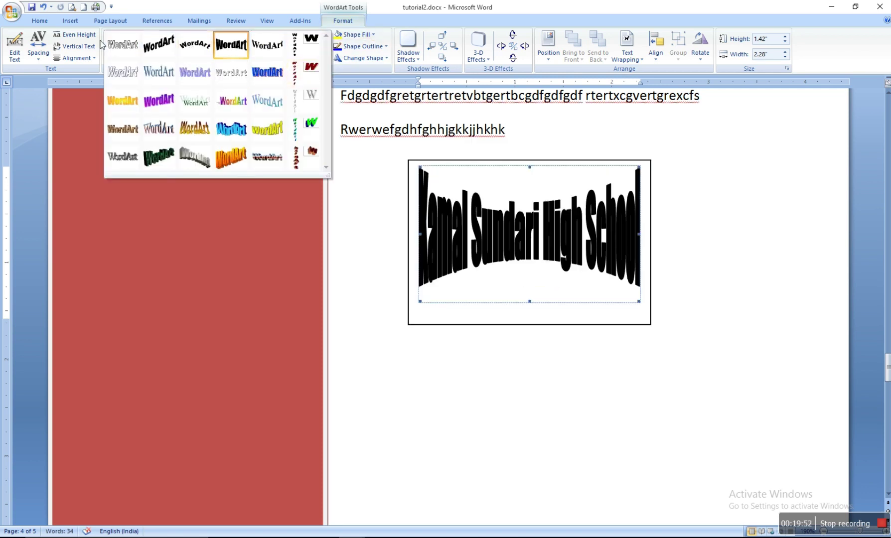
pyautogui.click(158, 44)
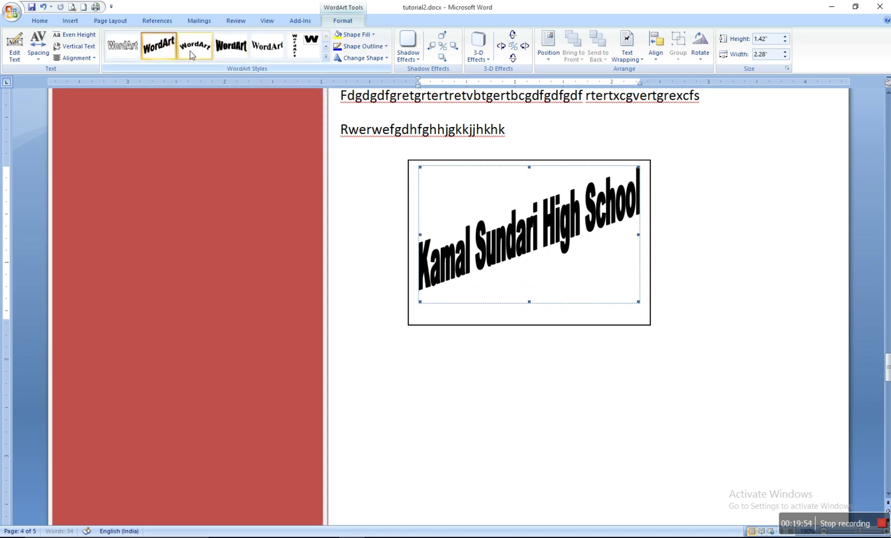
pyautogui.click(384, 58)
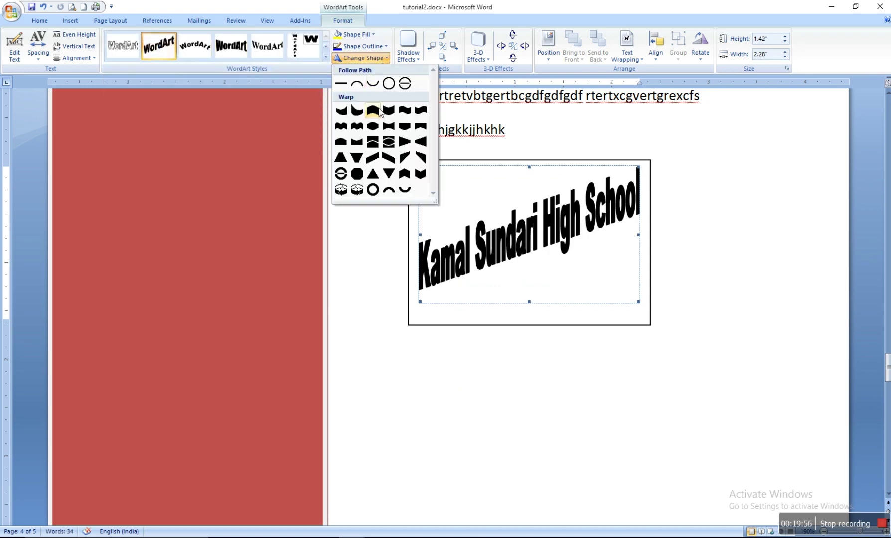
pyautogui.click(406, 144)
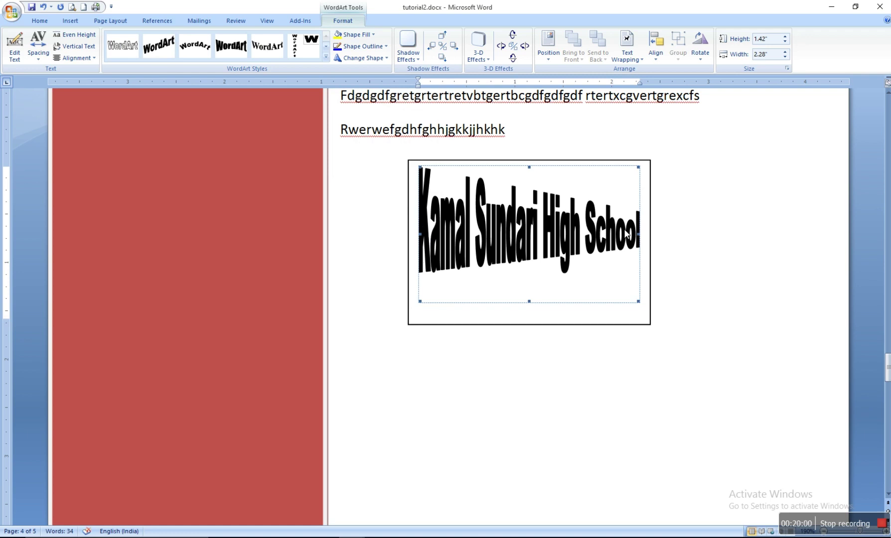
# Fill the WordArt dark red, outline it blue-grey, and warp it into a circle
pyautogui.click(373, 35)
pyautogui.click(383, 57)
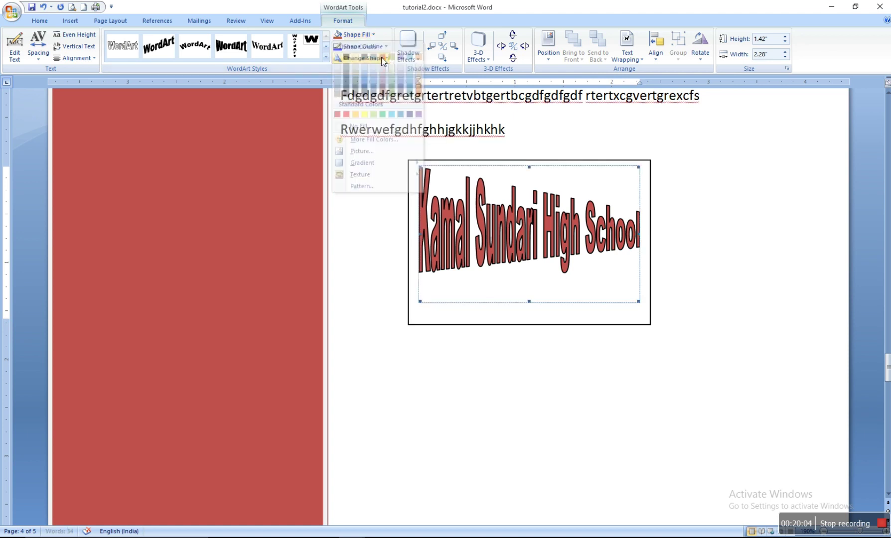
pyautogui.click(388, 45)
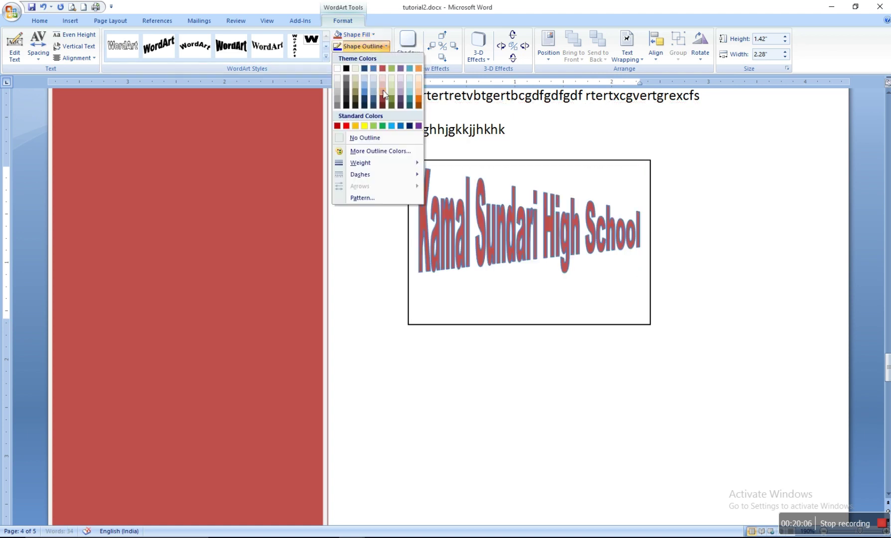
pyautogui.click(374, 69)
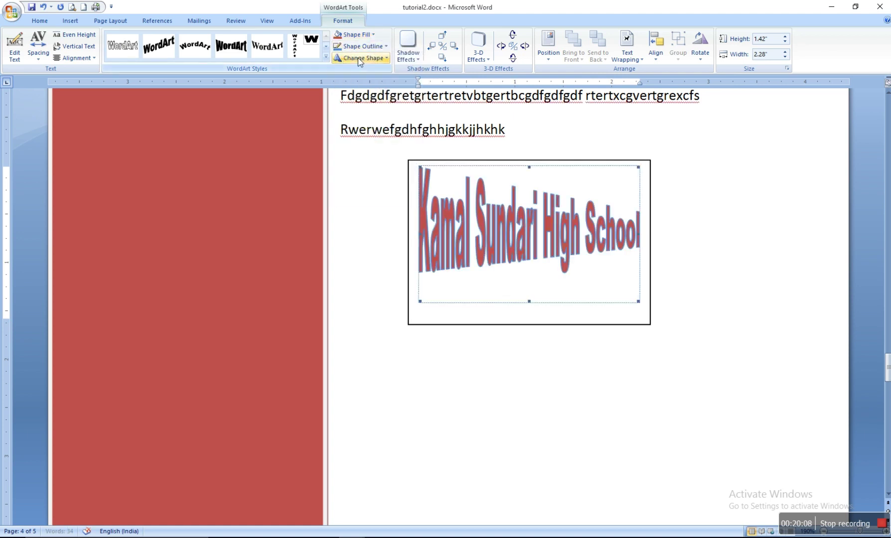
pyautogui.click(377, 59)
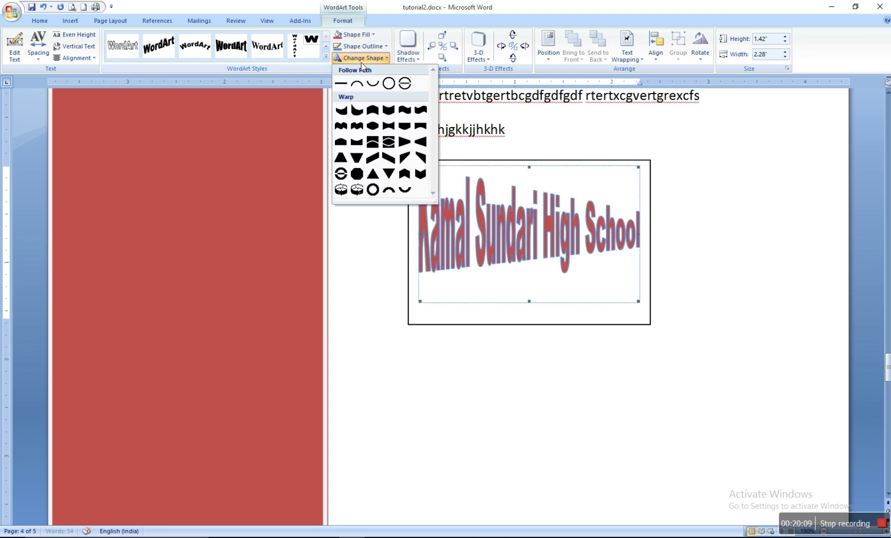
pyautogui.click(372, 189)
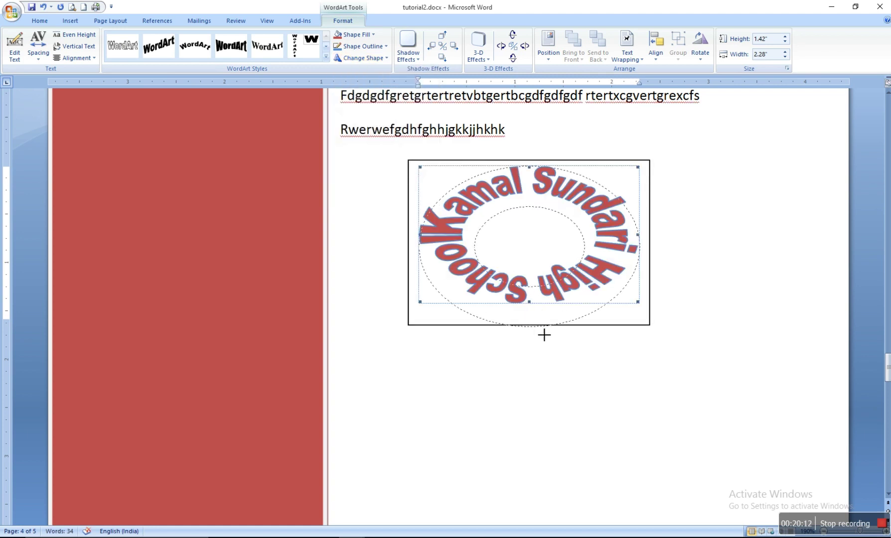
# Stretch the WordArt to a 2.28" circle and add a space after 'School' in its text
pyautogui.moveTo(544, 335); pyautogui.dragTo(541, 403)
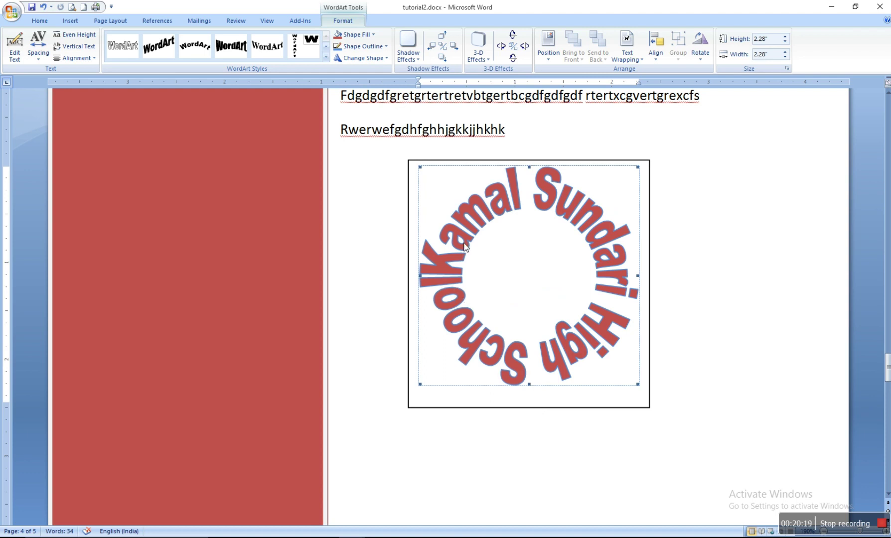
pyautogui.rightClick(516, 189)
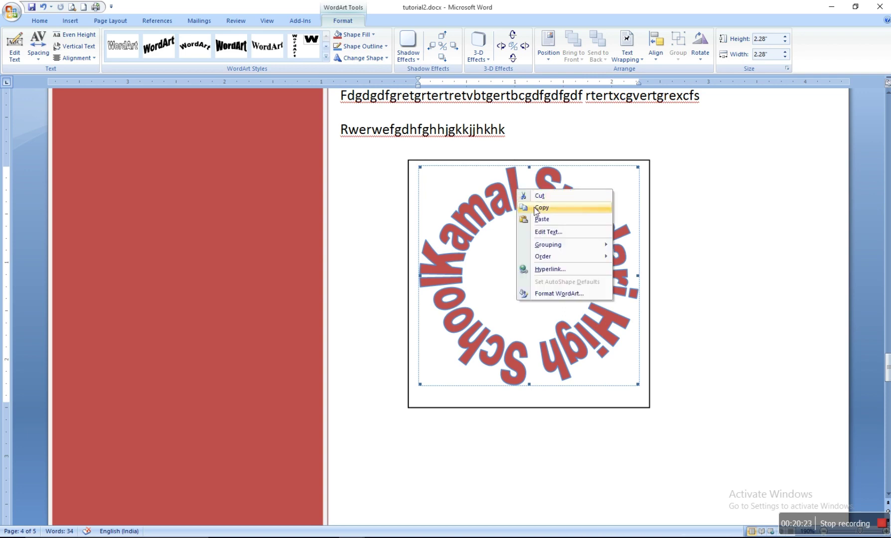
pyautogui.click(548, 232)
pyautogui.click(502, 269)
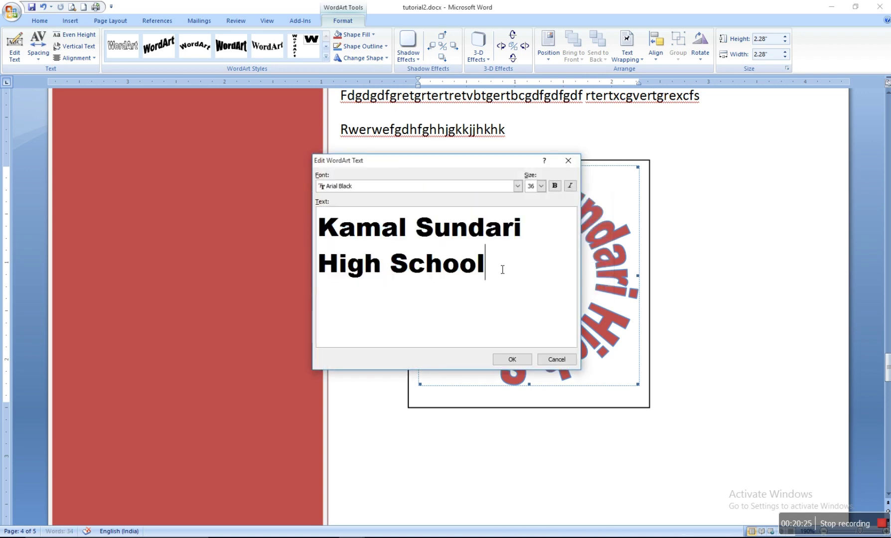
pyautogui.click(512, 359)
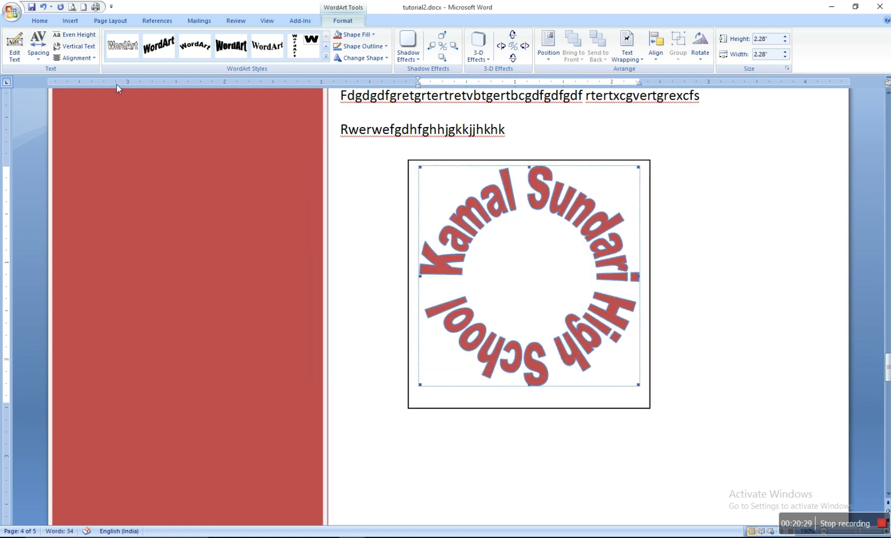
pyautogui.click(69, 22)
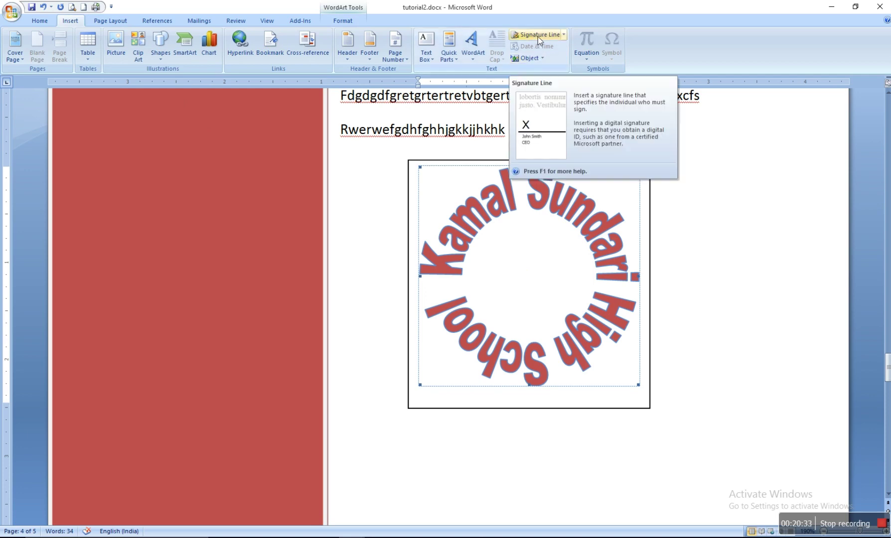
pyautogui.click(677, 174)
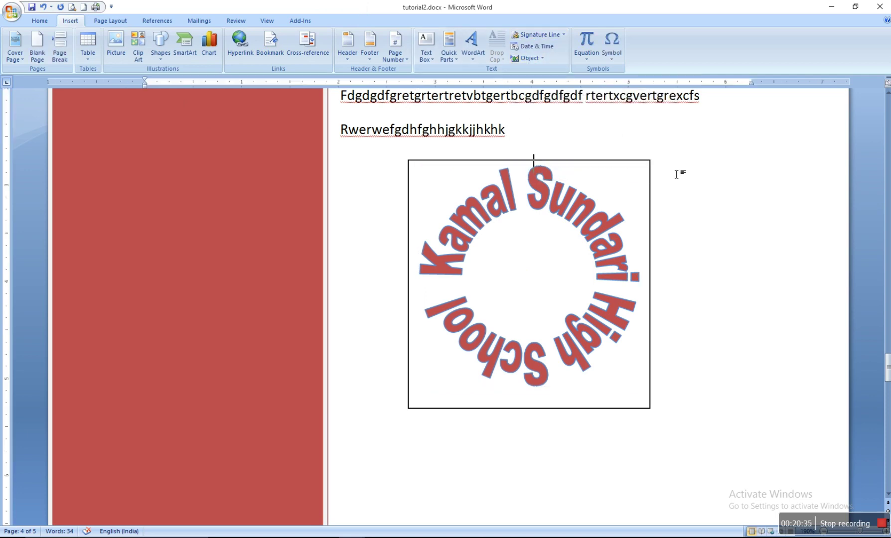
pyautogui.click(554, 131)
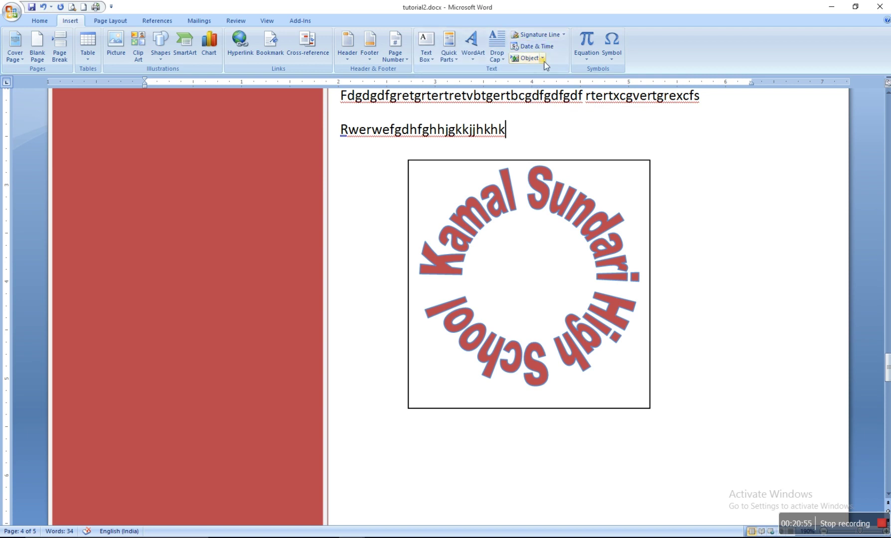
pyautogui.click(545, 36)
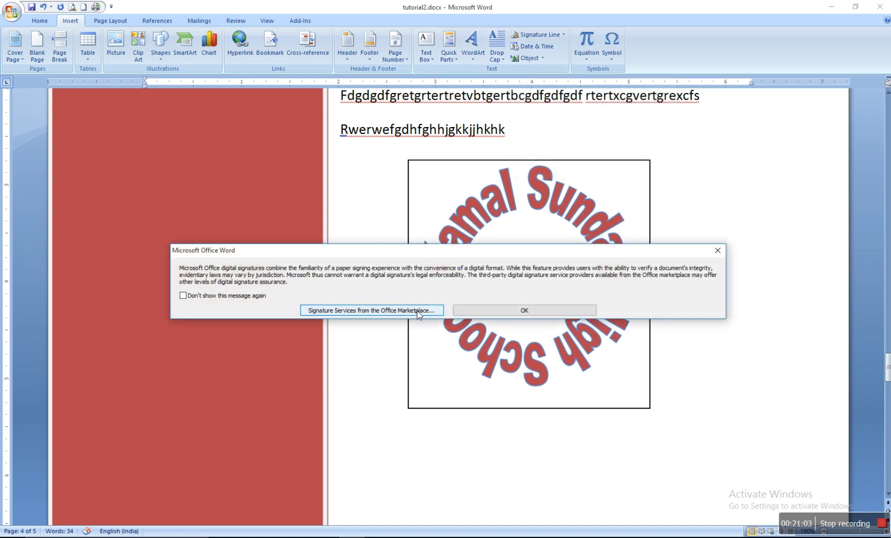
pyautogui.click(718, 251)
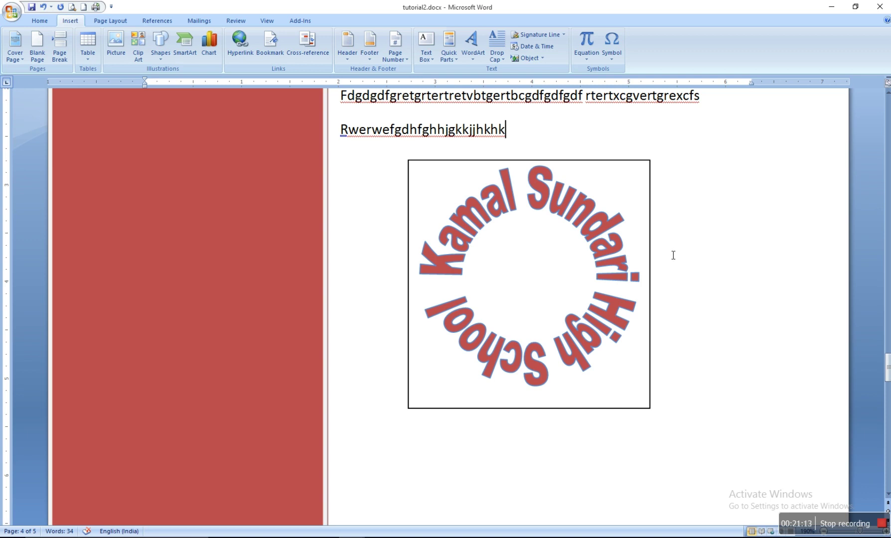
# Insert the date 12 April 2024 at the end of the second line
pyautogui.click(534, 46)
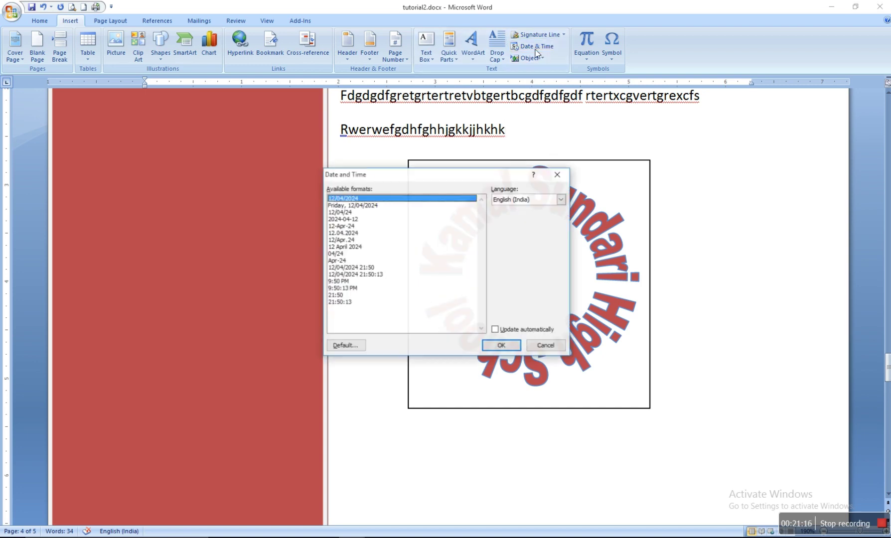
pyautogui.click(352, 247)
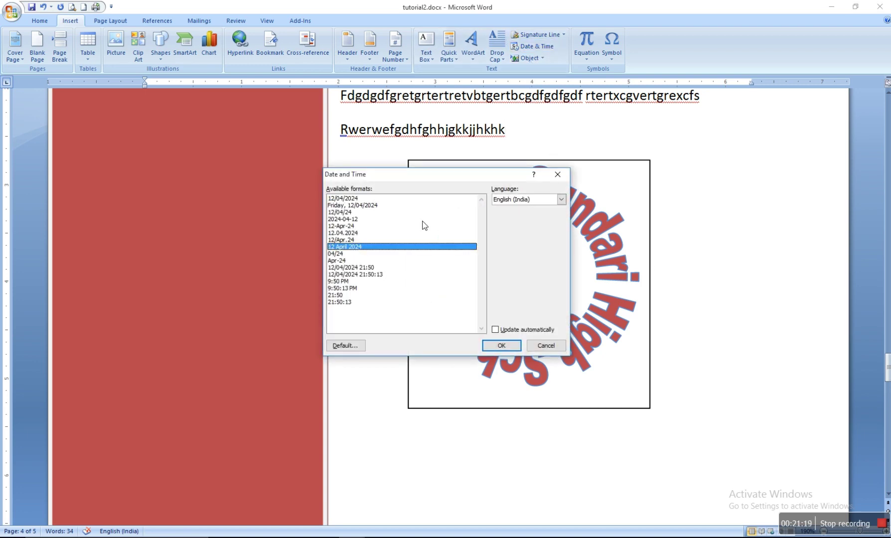
pyautogui.click(501, 345)
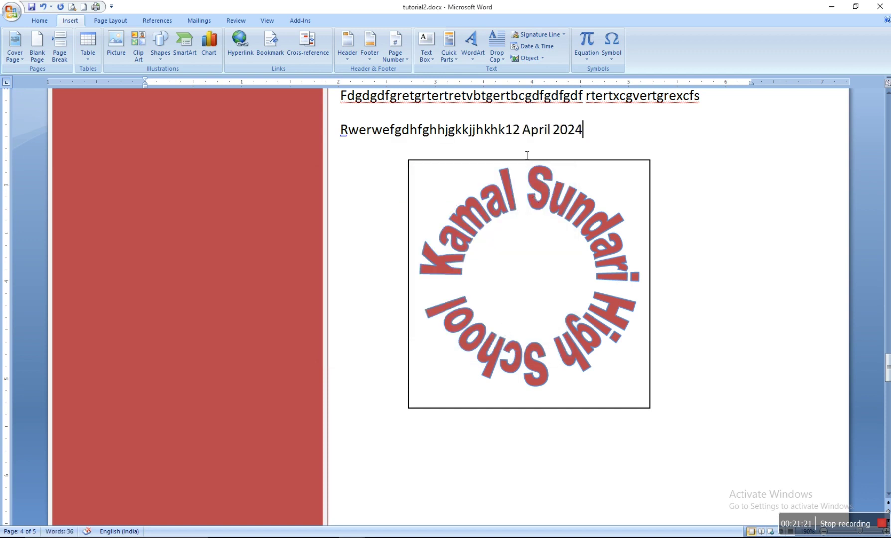
pyautogui.click(542, 58)
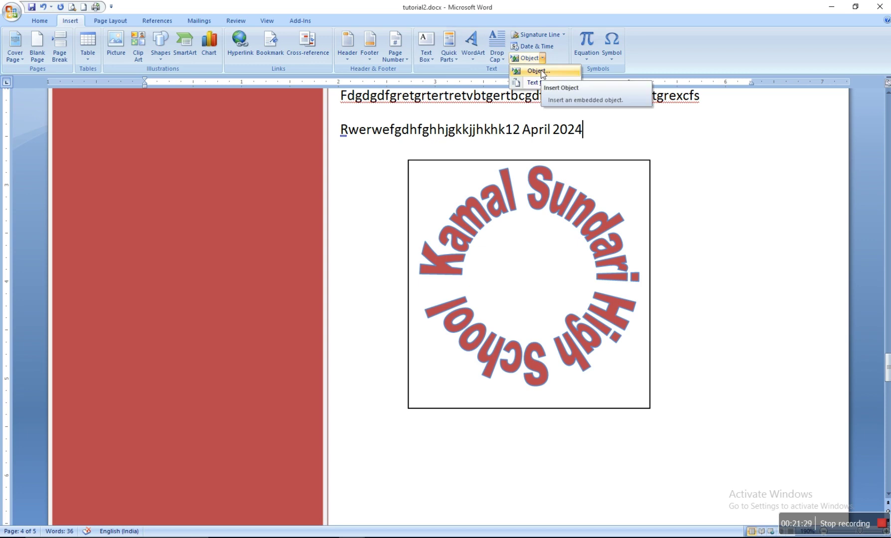
pyautogui.click(538, 71)
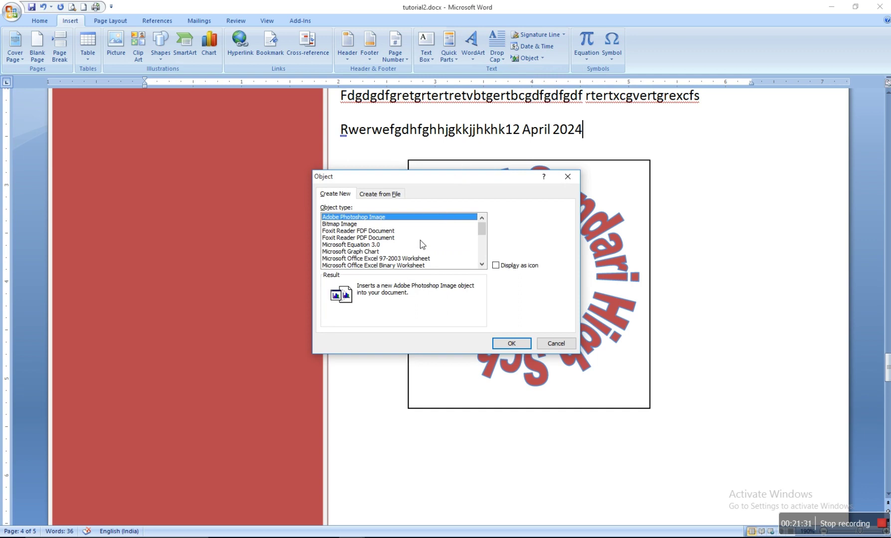
pyautogui.scroll(-2, 397, 256)
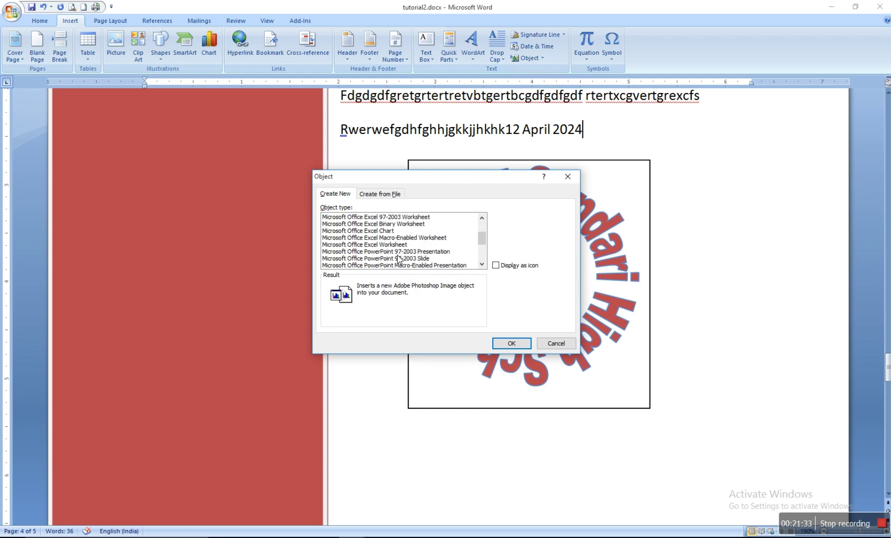
pyautogui.scroll(-2, 424, 243)
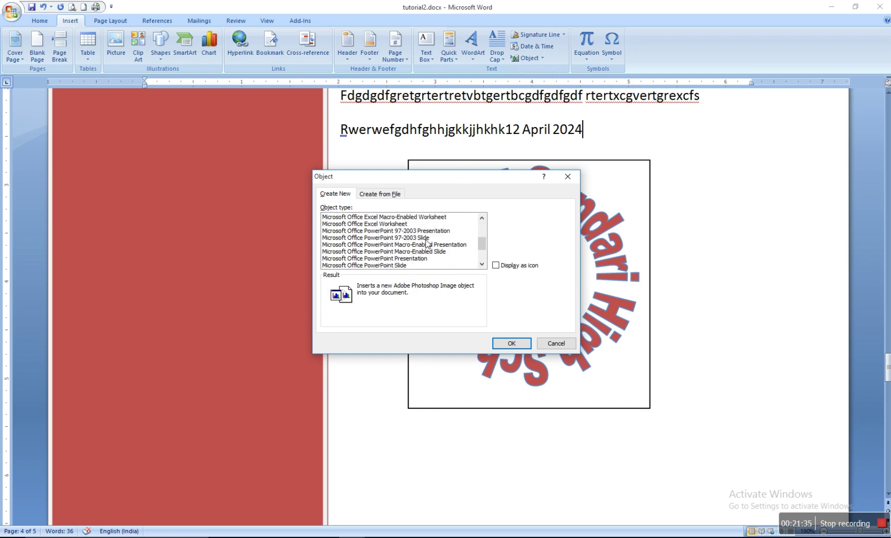
pyautogui.scroll(-1, 426, 243)
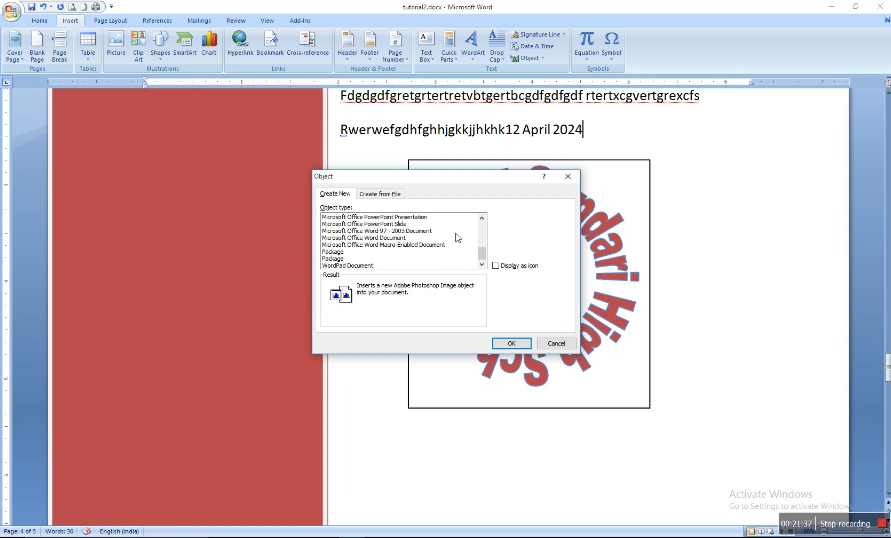
pyautogui.click(557, 344)
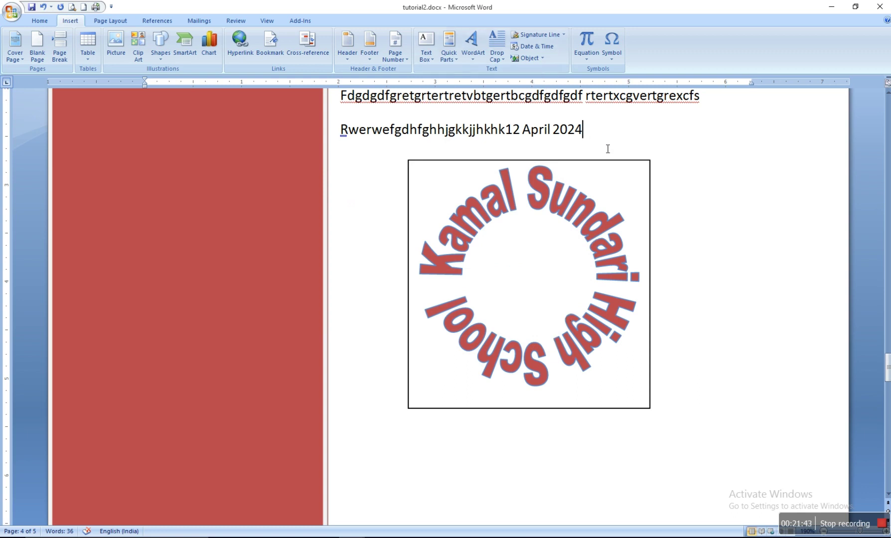
# Add a new line after the date, delete the circular school-name WordArt, and show the built-in equations
pyautogui.press('Return')
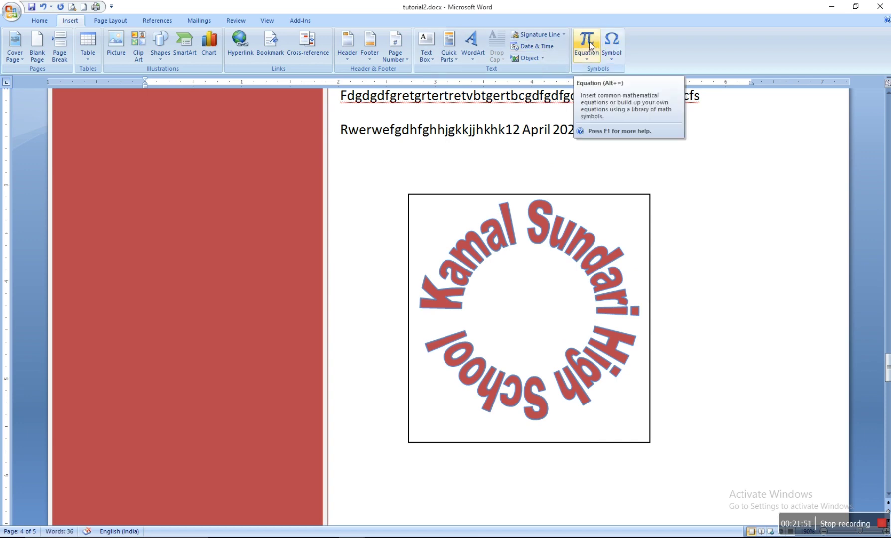
pyautogui.click(595, 202)
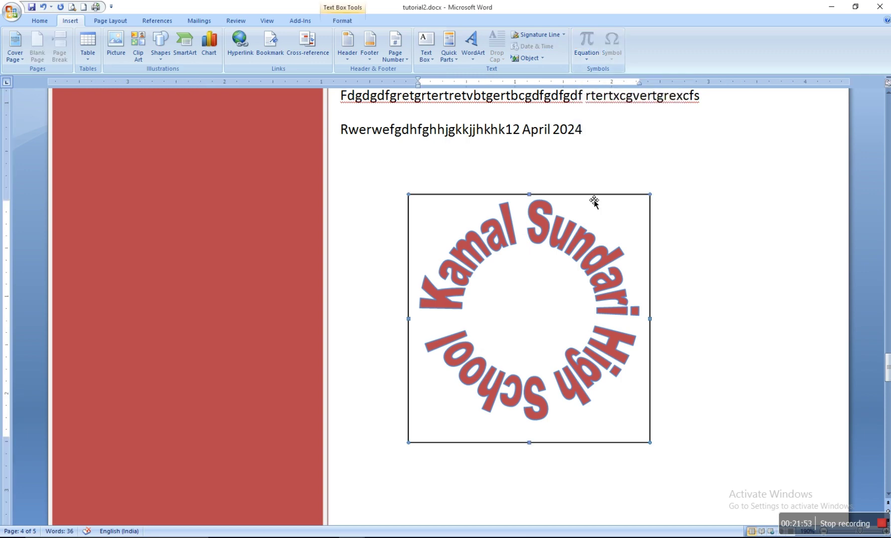
pyautogui.press('Delete')
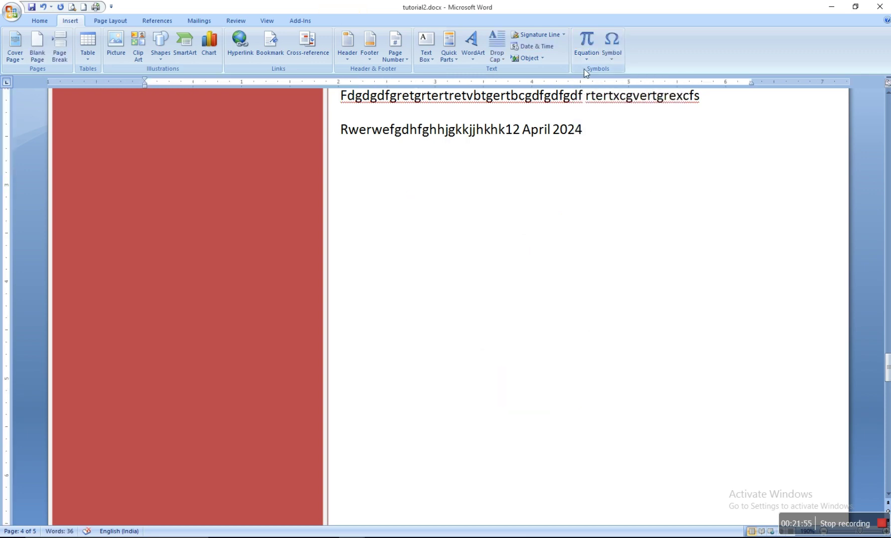
pyautogui.click(594, 55)
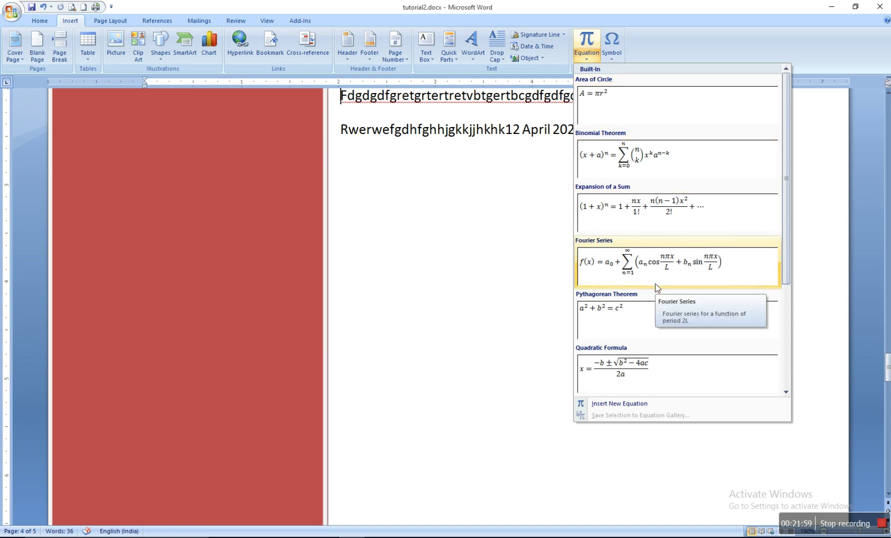
pyautogui.scroll(-3, 654, 280)
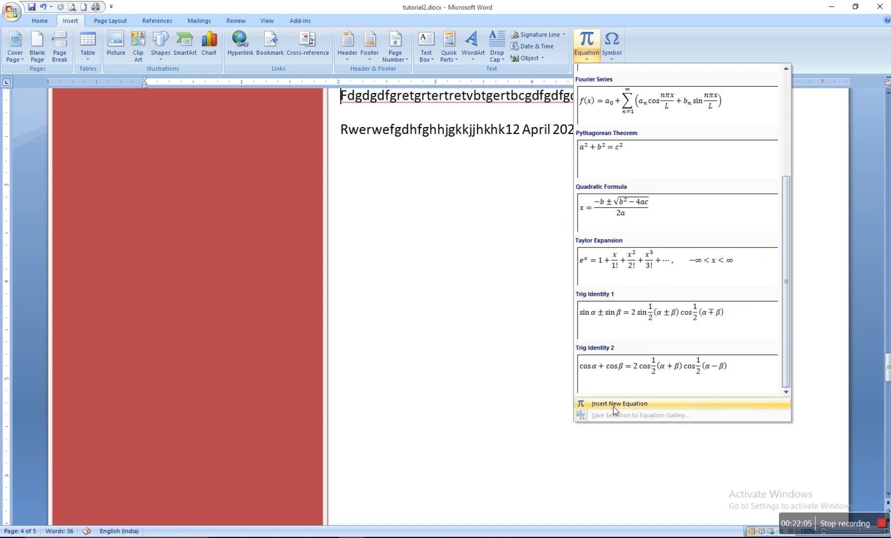
# Insert a stacked fraction equation with numerator a and denominator b at the start of the Fdgdgdf line
pyautogui.click(614, 405)
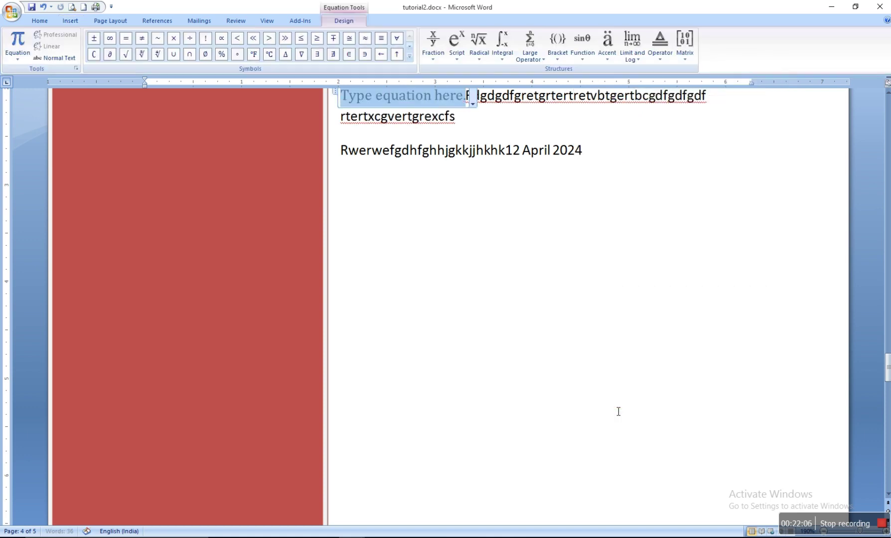
pyautogui.click(433, 59)
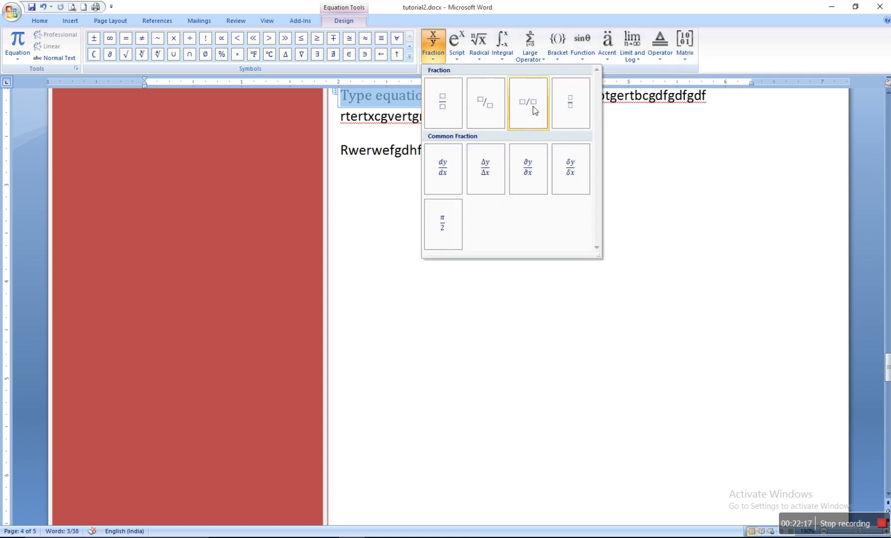
pyautogui.click(447, 103)
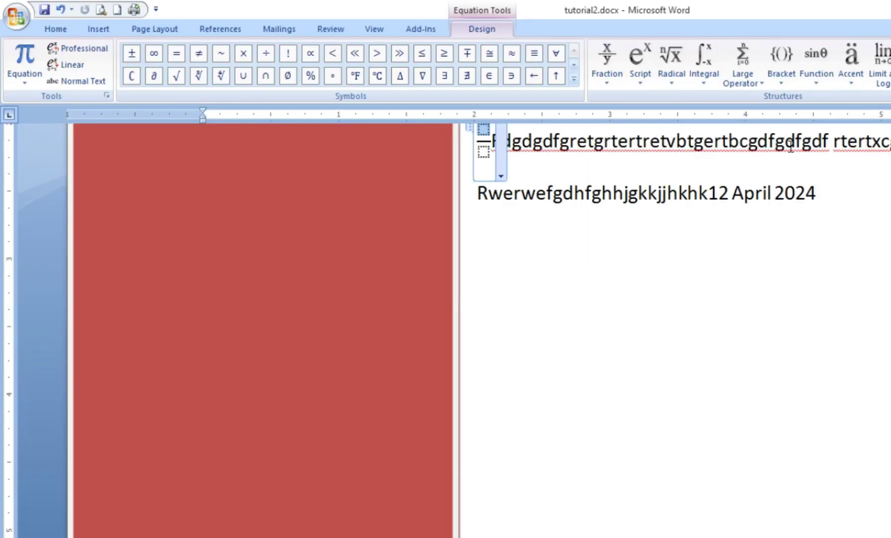
pyautogui.write('a')
pyautogui.click(494, 151)
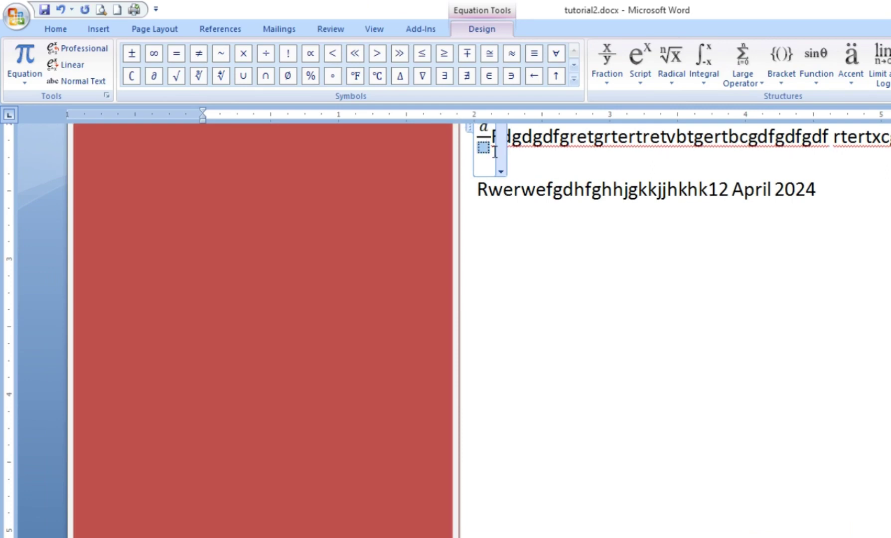
pyautogui.write('b')
pyautogui.click(562, 274)
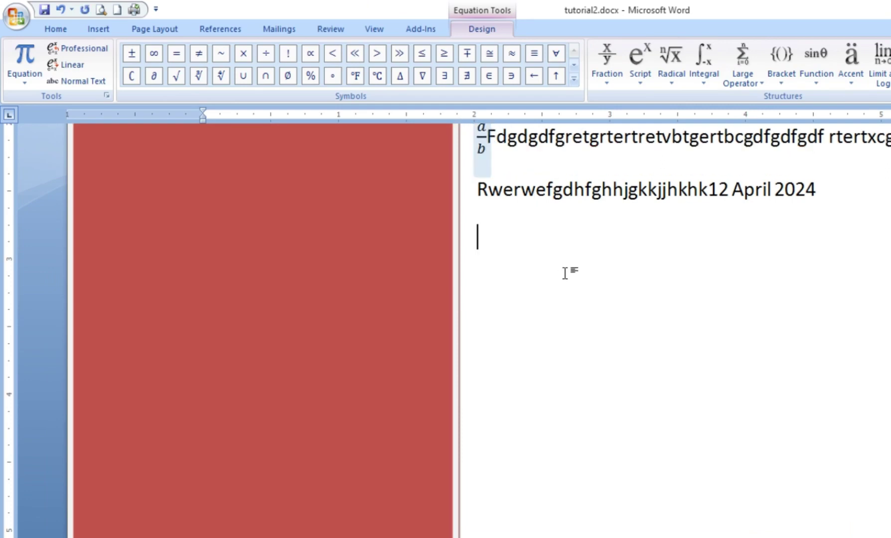
pyautogui.scroll(2, 591, 274)
pyautogui.scroll(3, 592, 275)
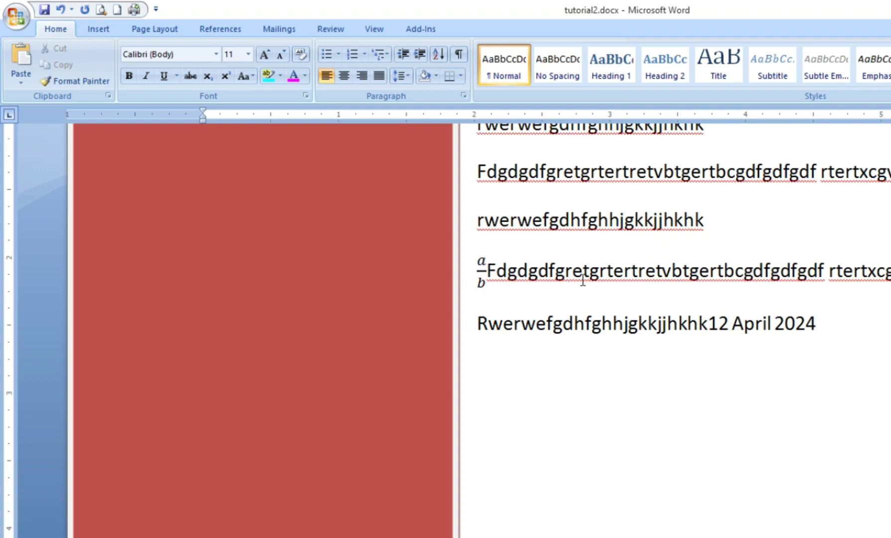
# From the Insert tab, show the Symbol dropdown listing €, £, ™, ±, ÷, ×, β and π
pyautogui.click(108, 29)
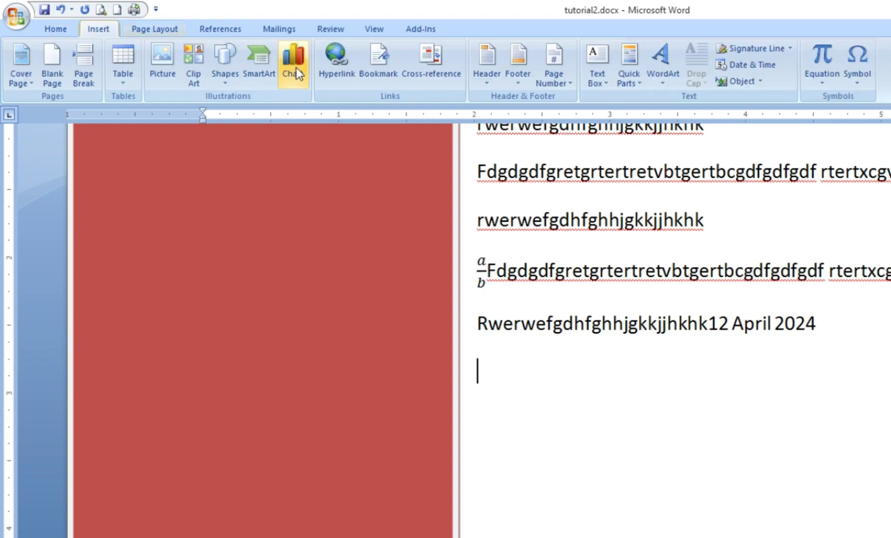
pyautogui.click(835, 81)
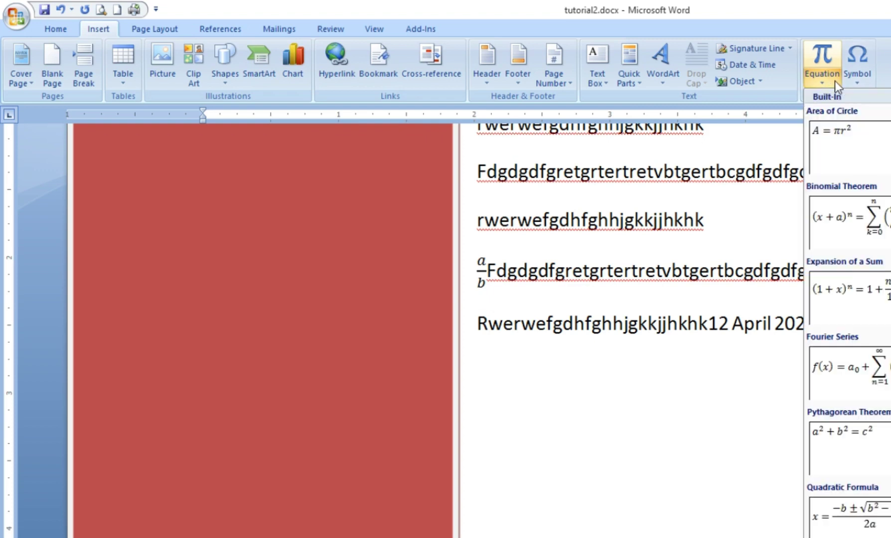
pyautogui.click(860, 85)
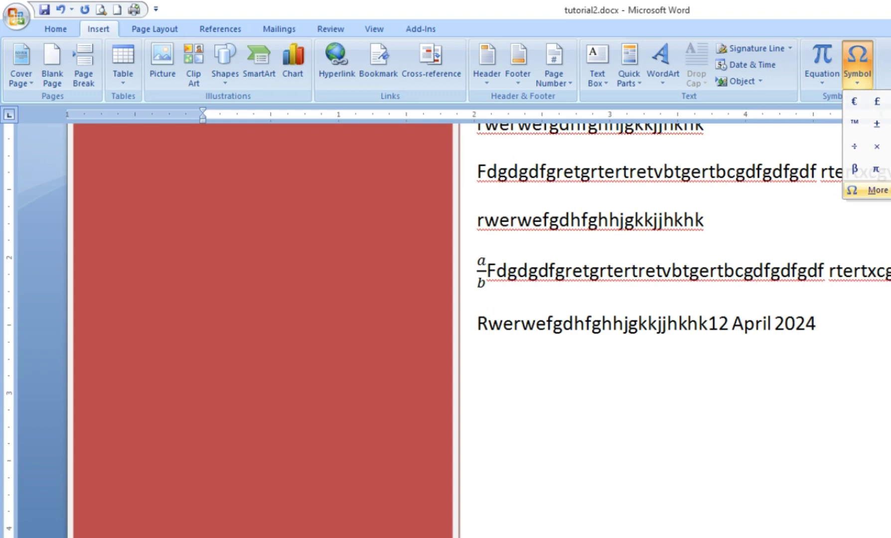
# View the full More Symbols table, then cancel it without inserting anything
pyautogui.click(870, 190)
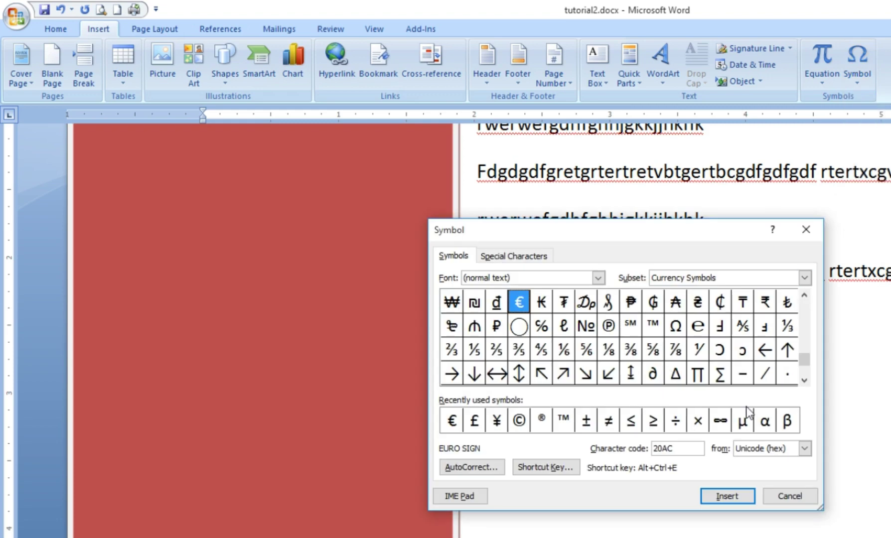
pyautogui.click(790, 503)
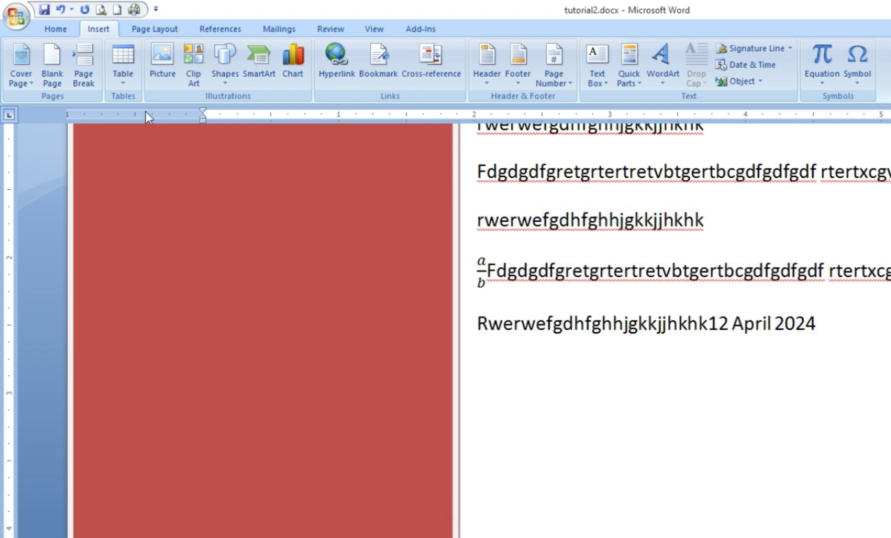